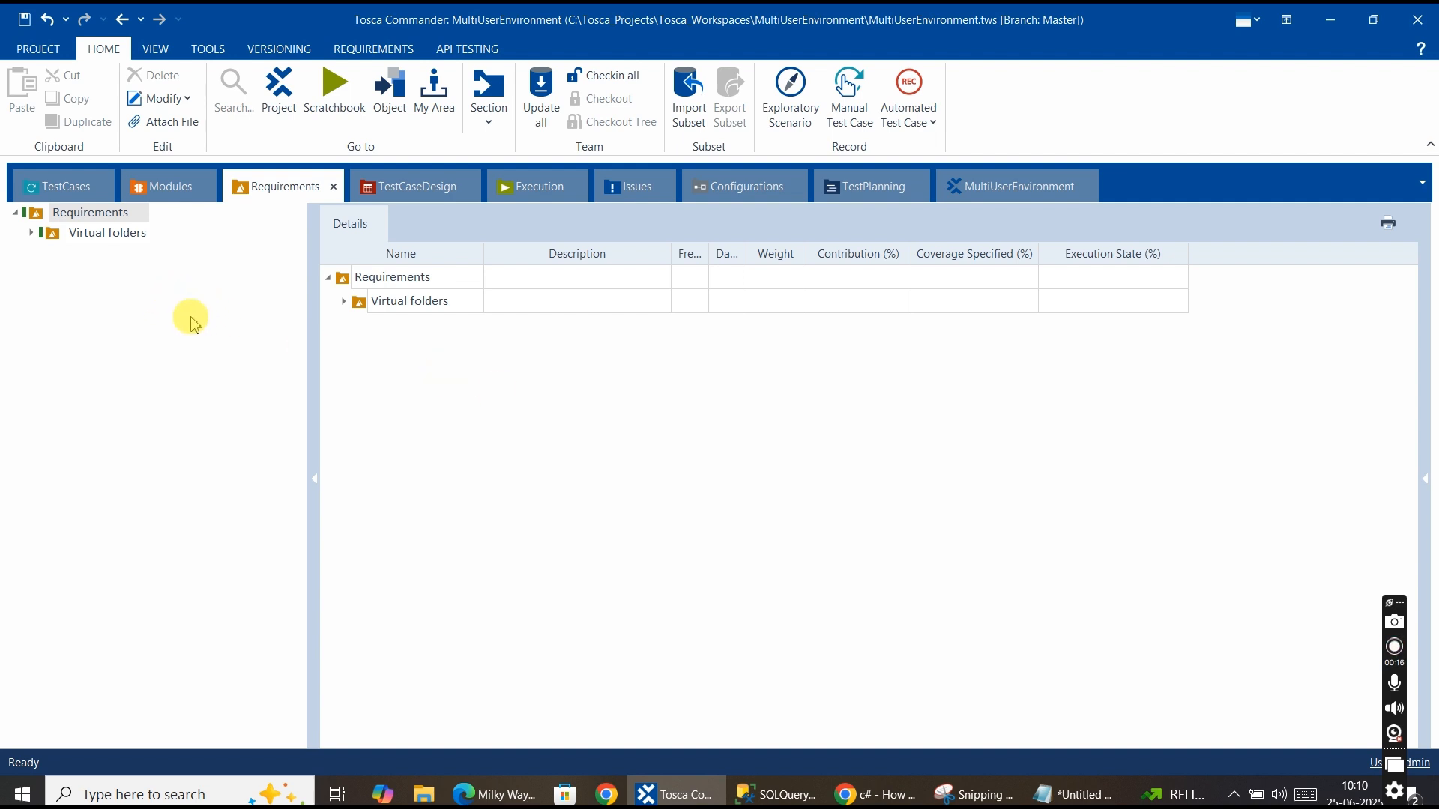
Browse the TestCases, Modules, Requirements, TestCaseDesign, Execution and MultiUserEnvironment sections of the workspace.
{"action": "left_click", "coordinate": [66, 191]}
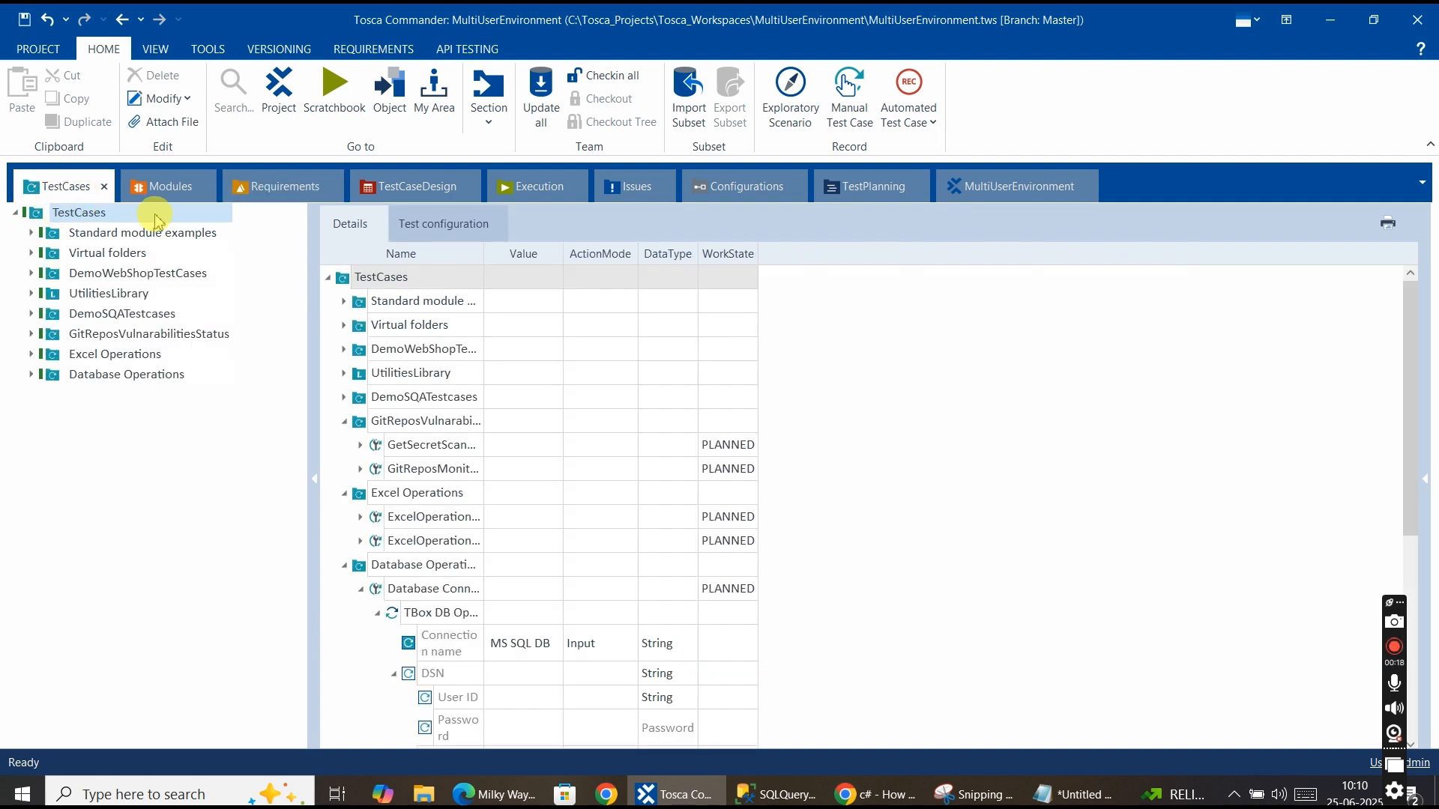
{"action": "left_click", "coordinate": [183, 189]}
{"action": "left_click", "coordinate": [260, 201]}
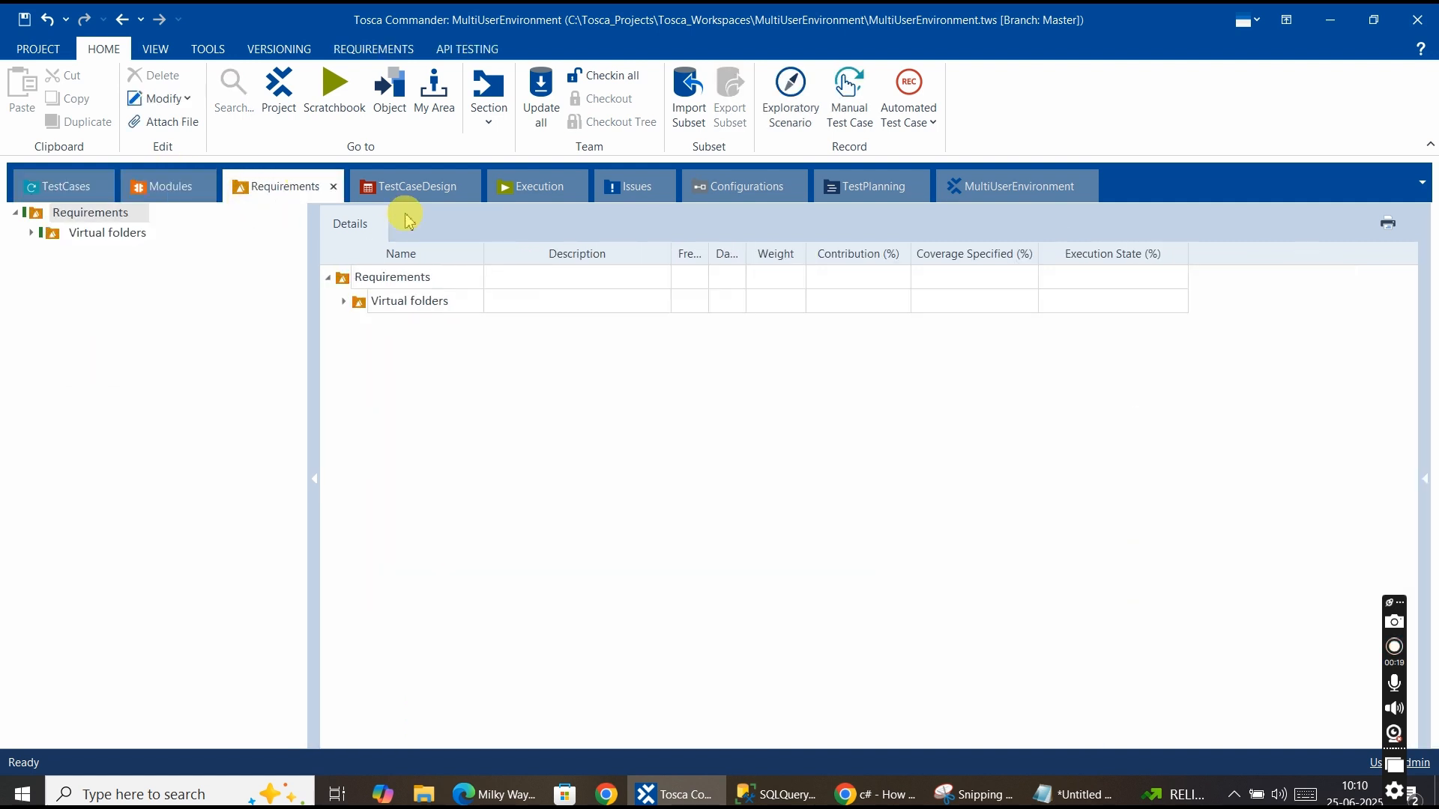
{"action": "left_click", "coordinate": [417, 189]}
{"action": "left_click", "coordinate": [555, 192]}
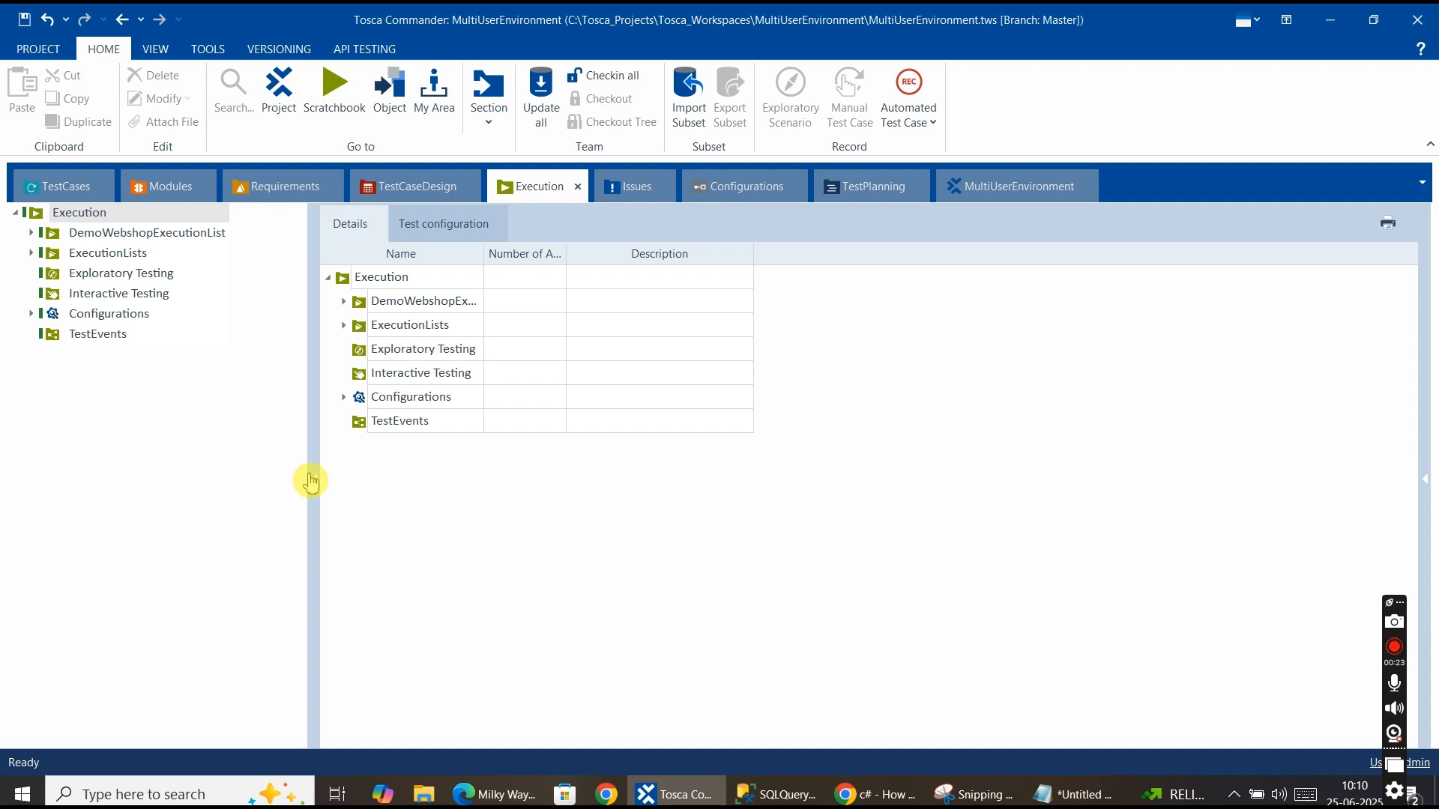
{"action": "left_click_drag", "start_coordinate": [313, 469], "coordinate": [308, 469]}
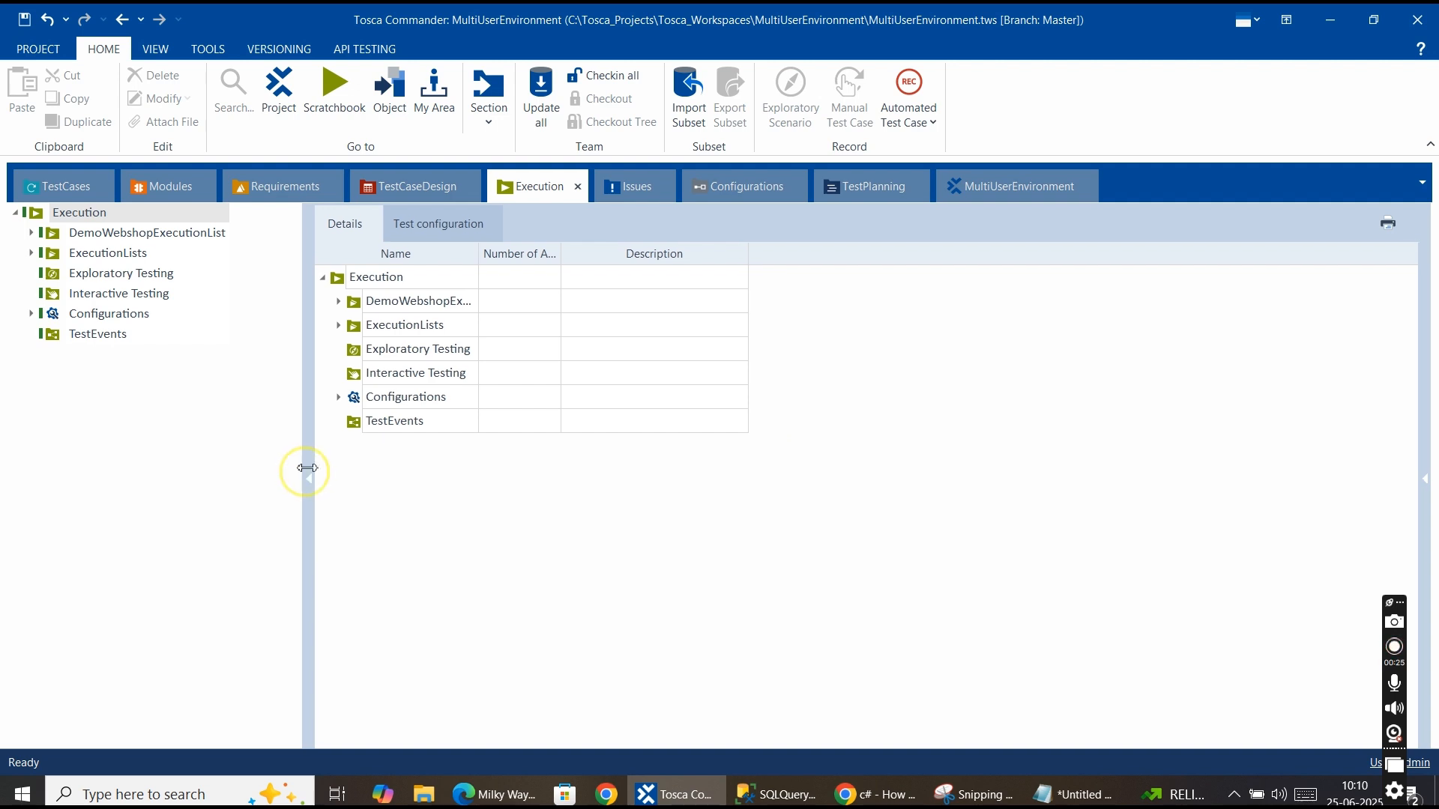
{"action": "left_click", "coordinate": [999, 187]}
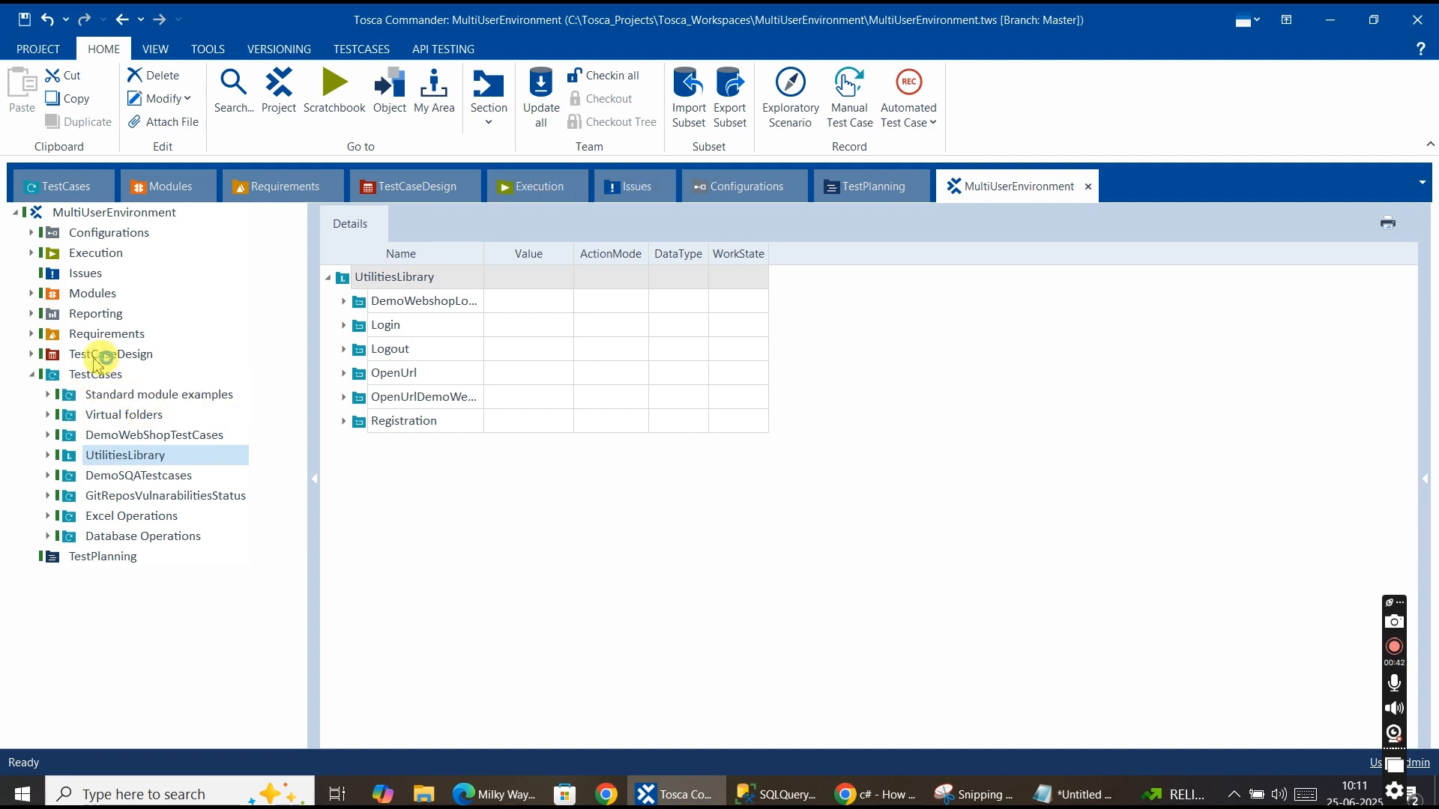
Open the Modules section and view its top-level module folders.
{"action": "left_click", "coordinate": [560, 119]}
{"action": "left_click", "coordinate": [619, 86]}
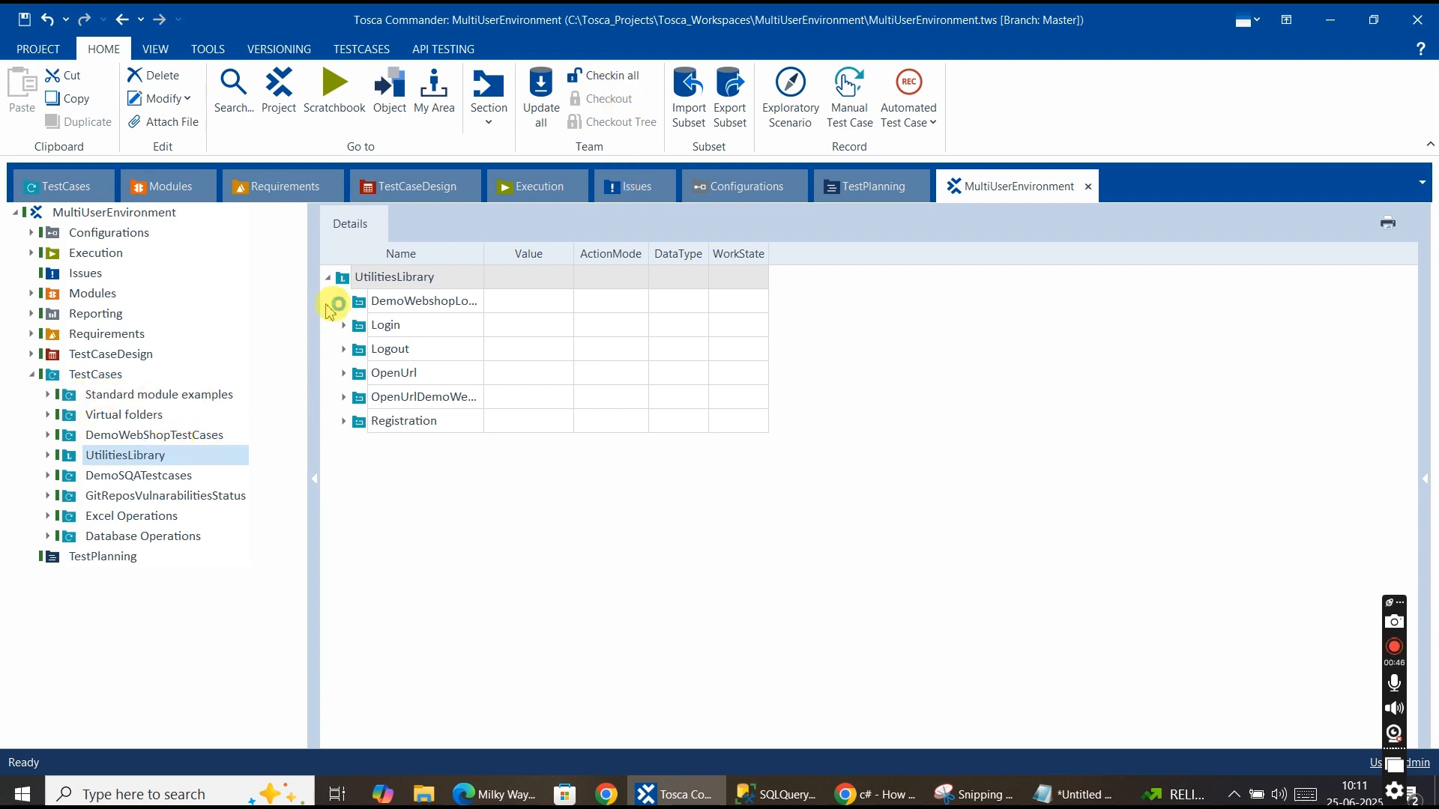
{"action": "left_click", "coordinate": [610, 103]}
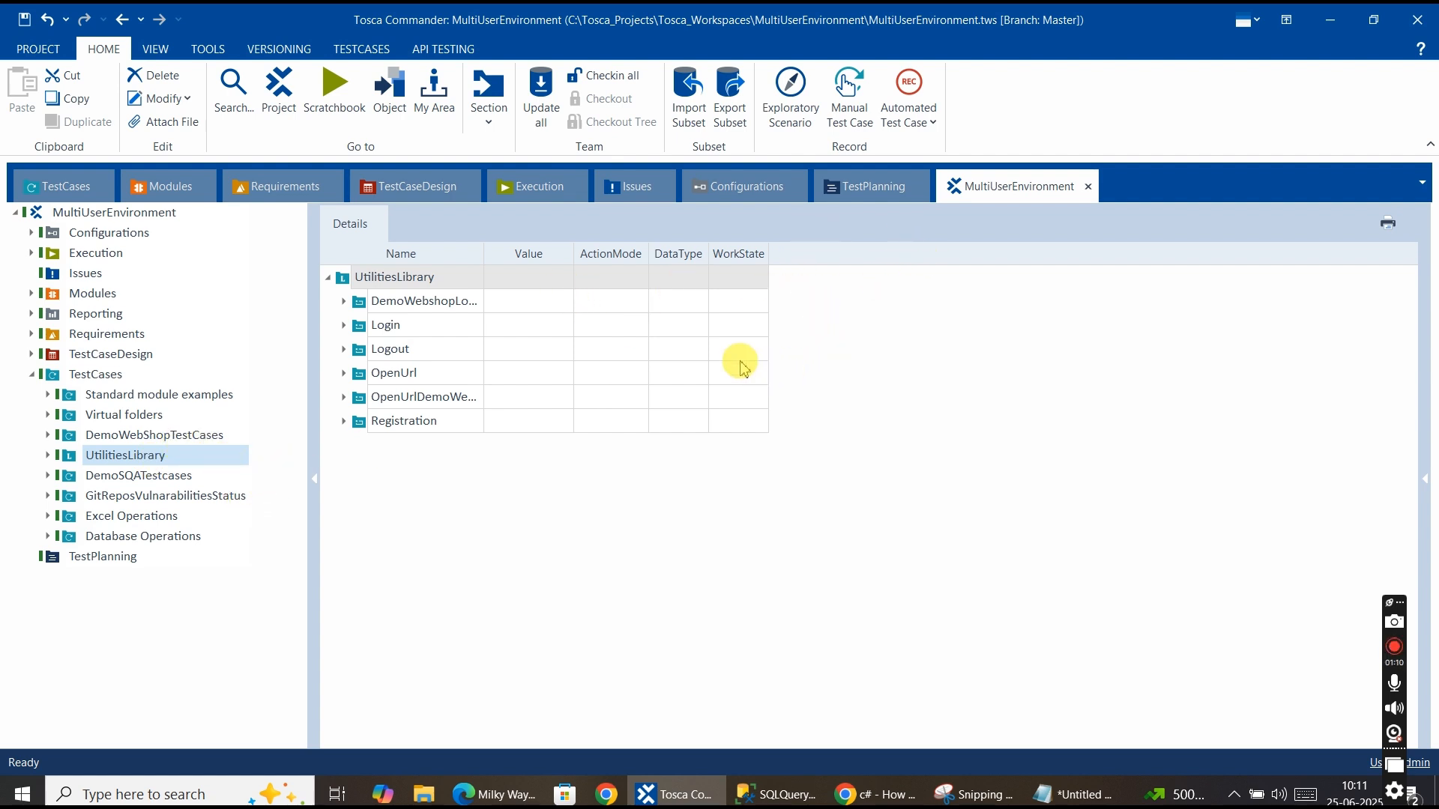
{"action": "left_click", "coordinate": [165, 193]}
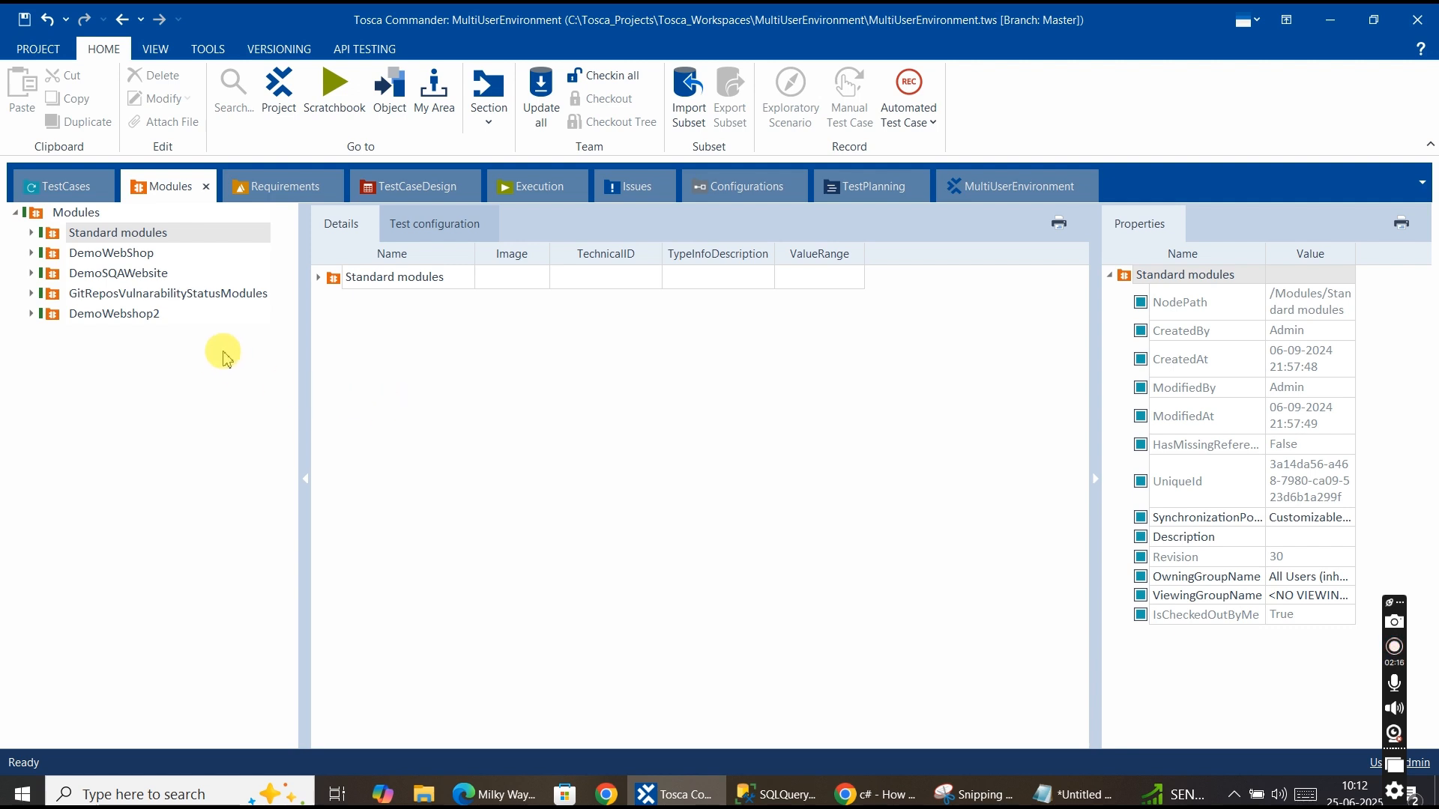
{"action": "left_click", "coordinate": [161, 190]}
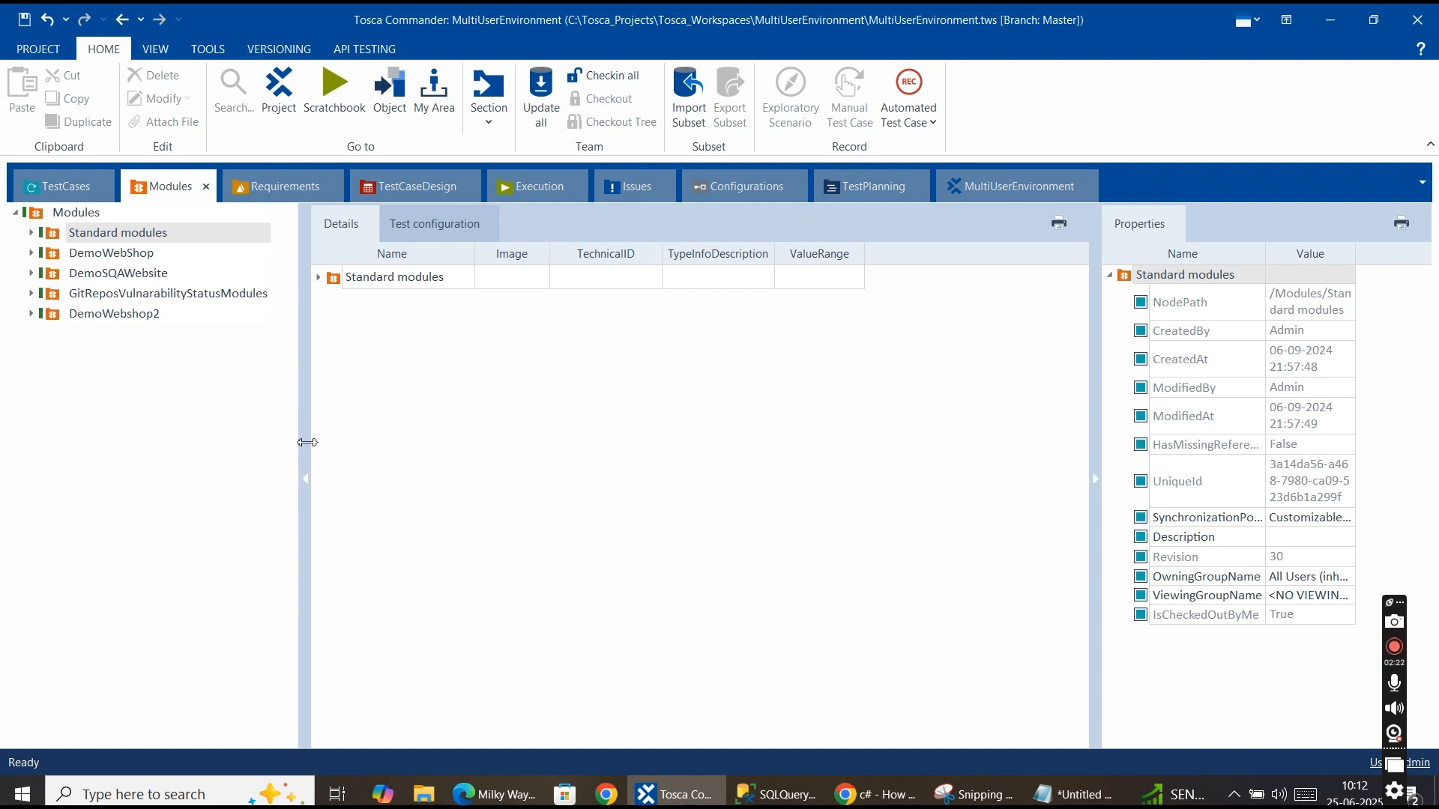
{"action": "left_click_drag", "start_coordinate": [303, 422], "coordinate": [288, 417]}
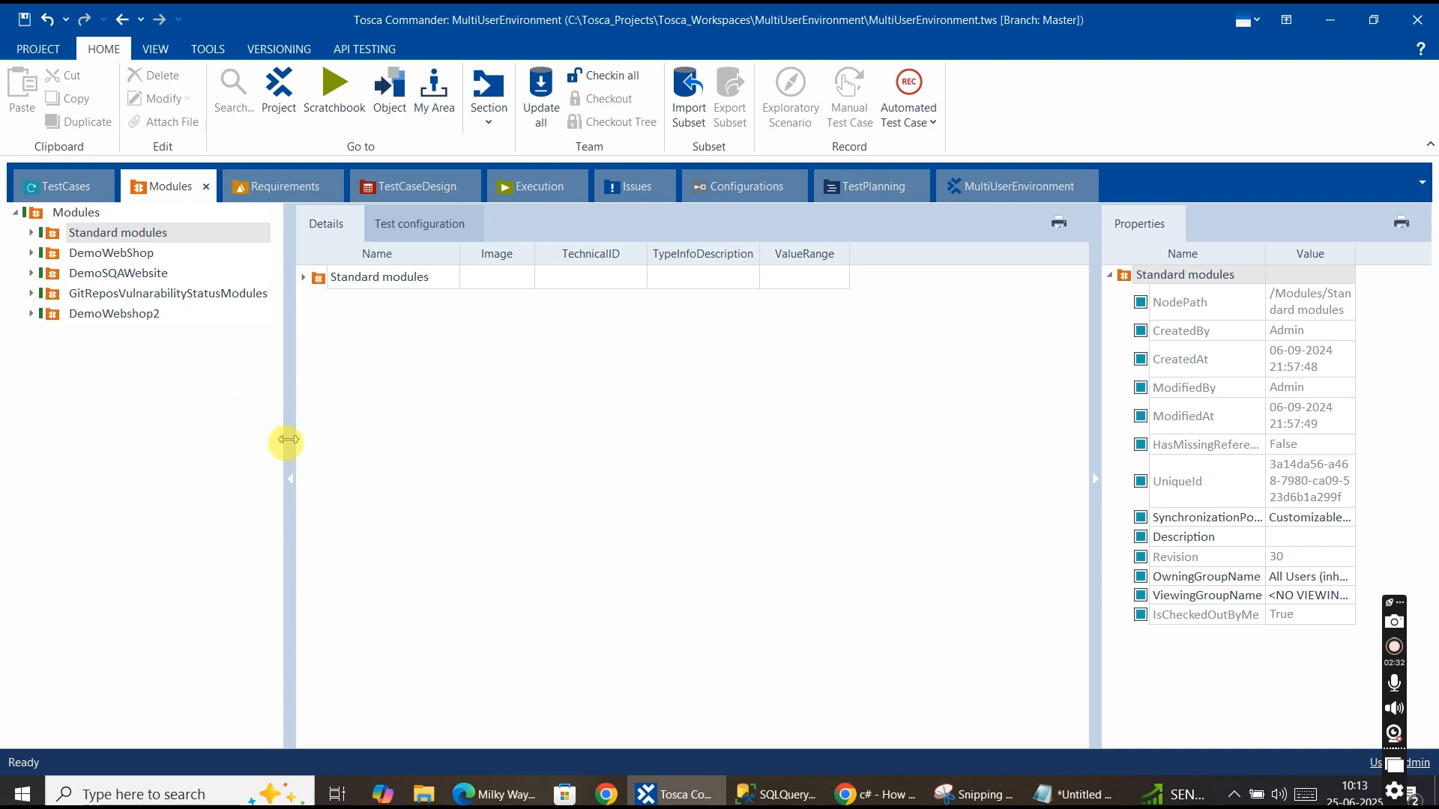
{"action": "left_click_drag", "start_coordinate": [289, 439], "coordinate": [304, 446]}
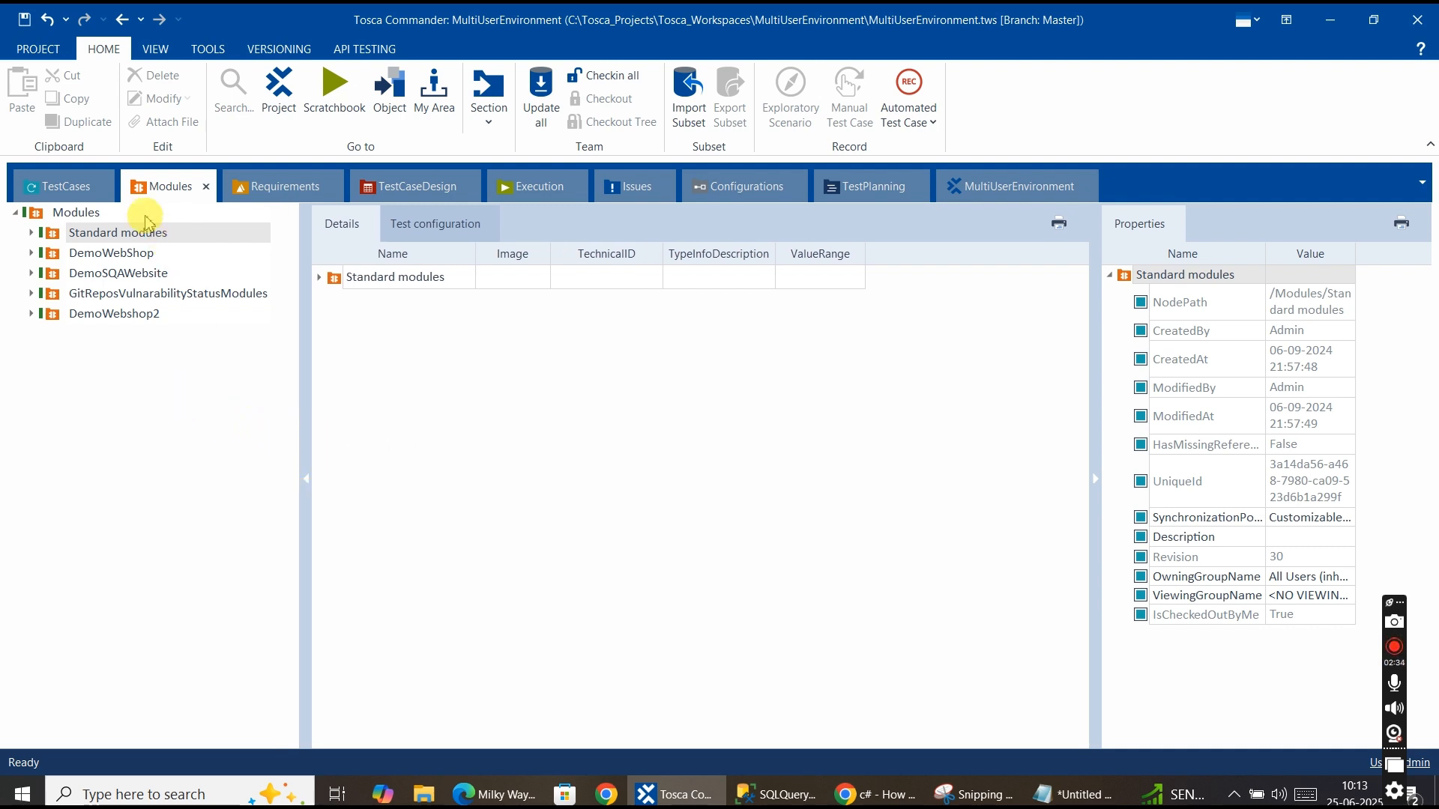
Expand Standard modules and examine the TBox Automation Tools folders such as Buffer, File, Numeric and Process Operations.
{"action": "left_click", "coordinate": [33, 234]}
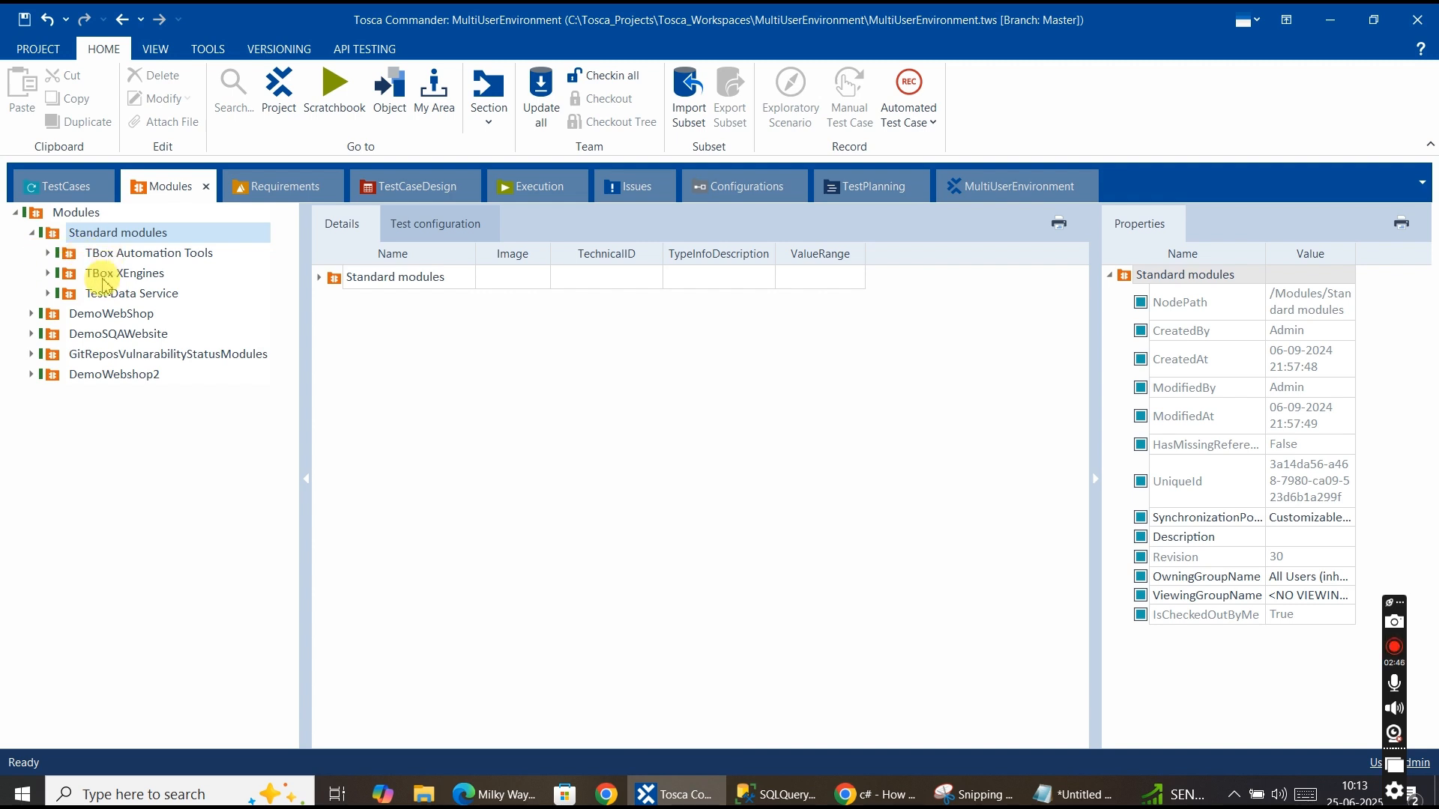
{"action": "left_click", "coordinate": [48, 252]}
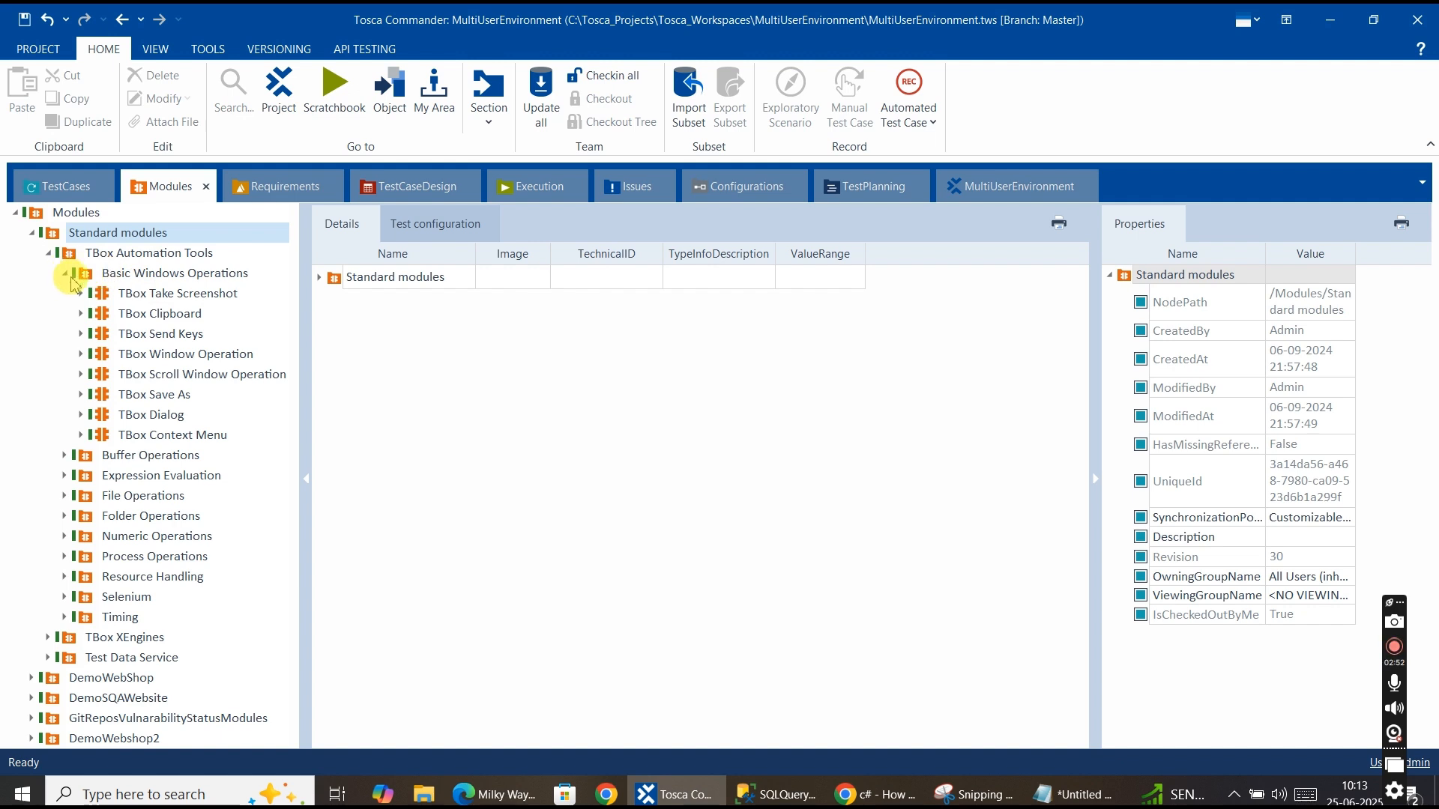
{"action": "left_click", "coordinate": [129, 282]}
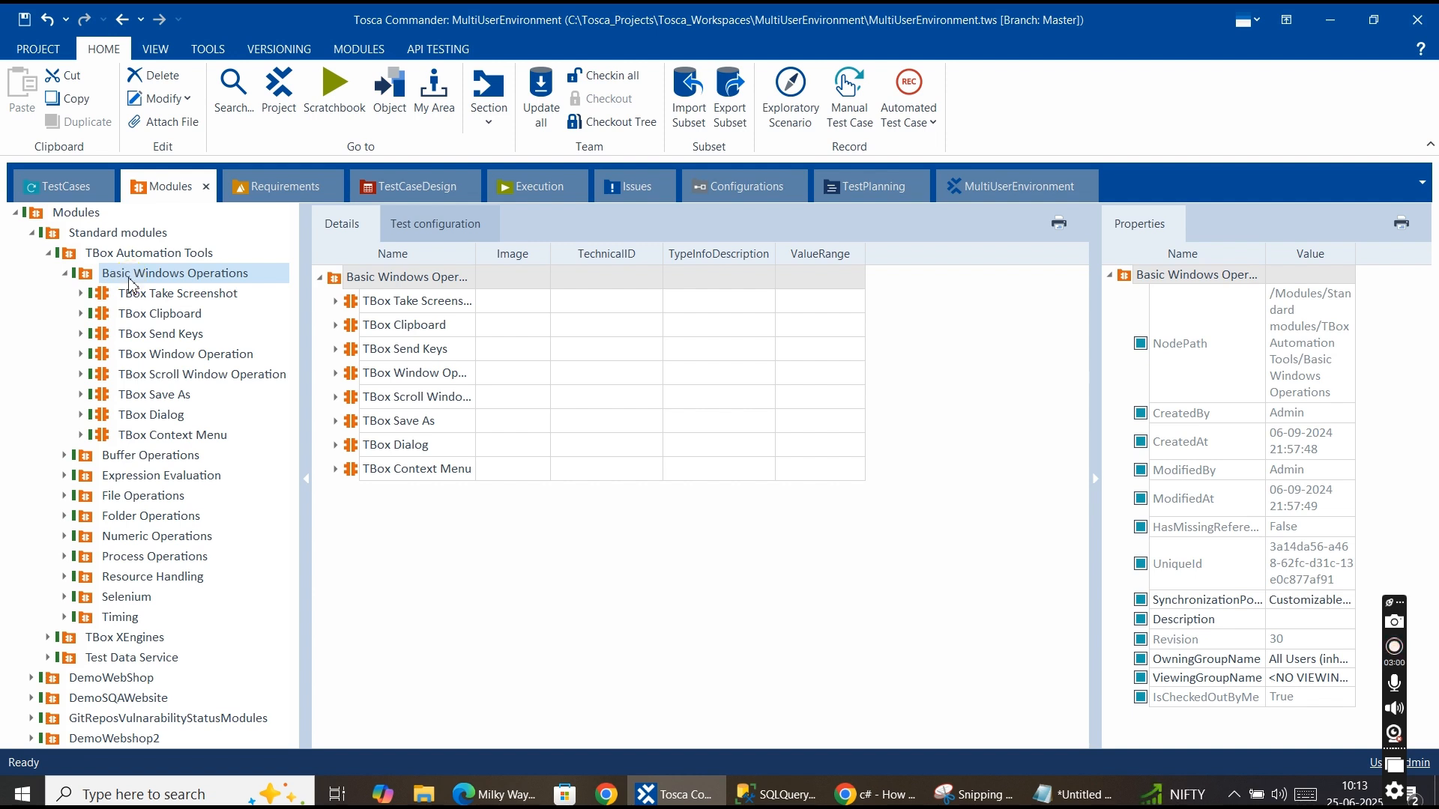
{"action": "left_click", "coordinate": [66, 274]}
{"action": "left_click", "coordinate": [69, 294]}
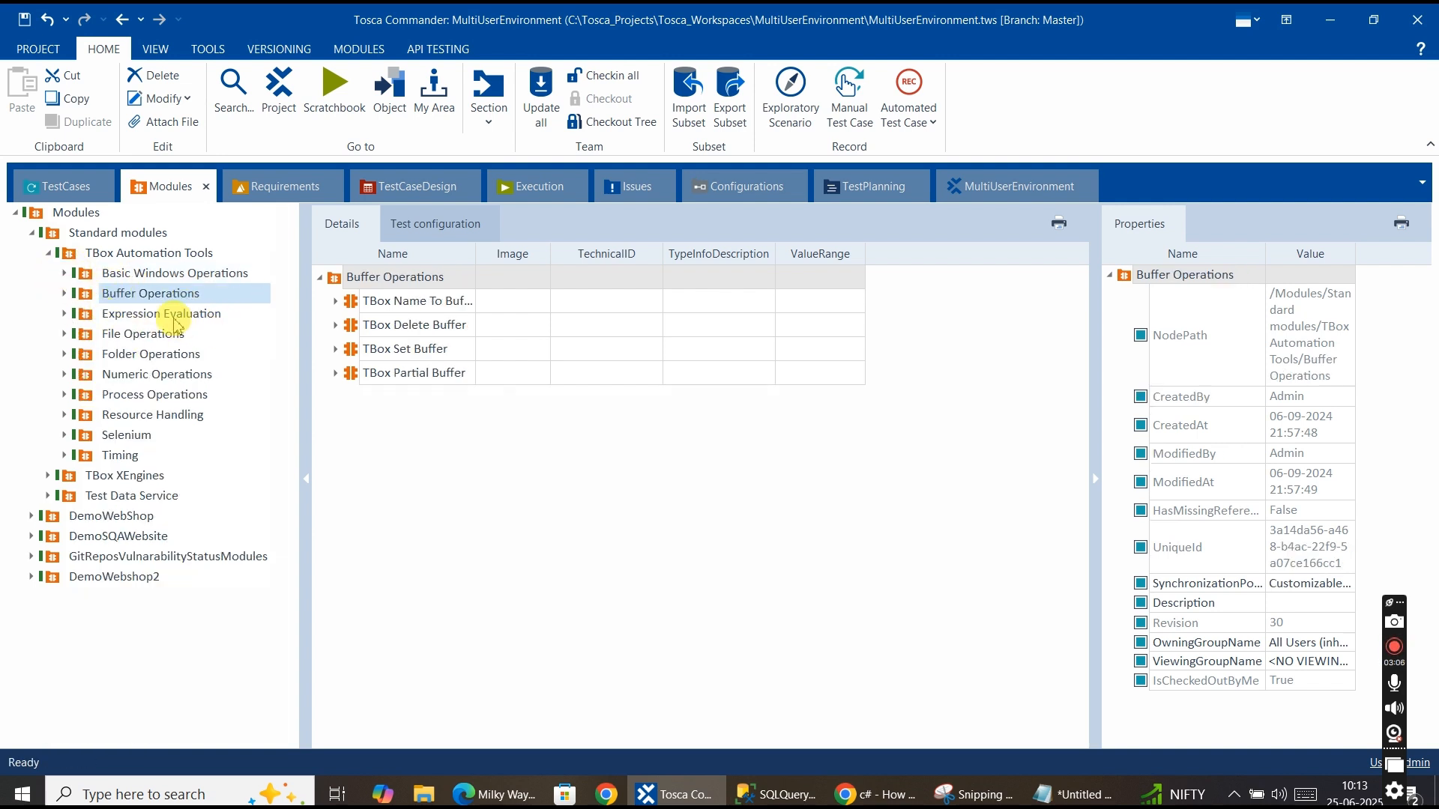
{"action": "left_click", "coordinate": [132, 335]}
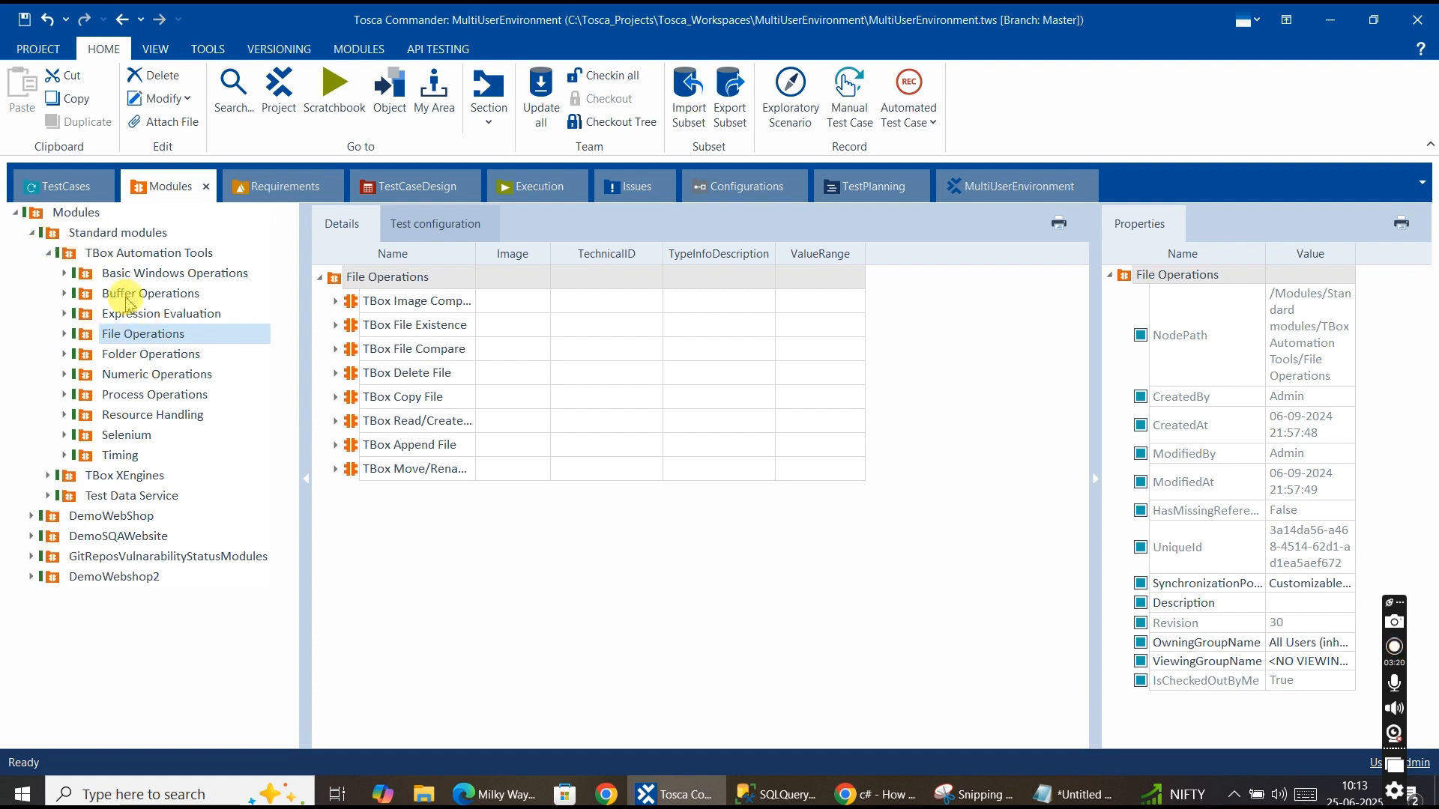
{"action": "left_click", "coordinate": [119, 375]}
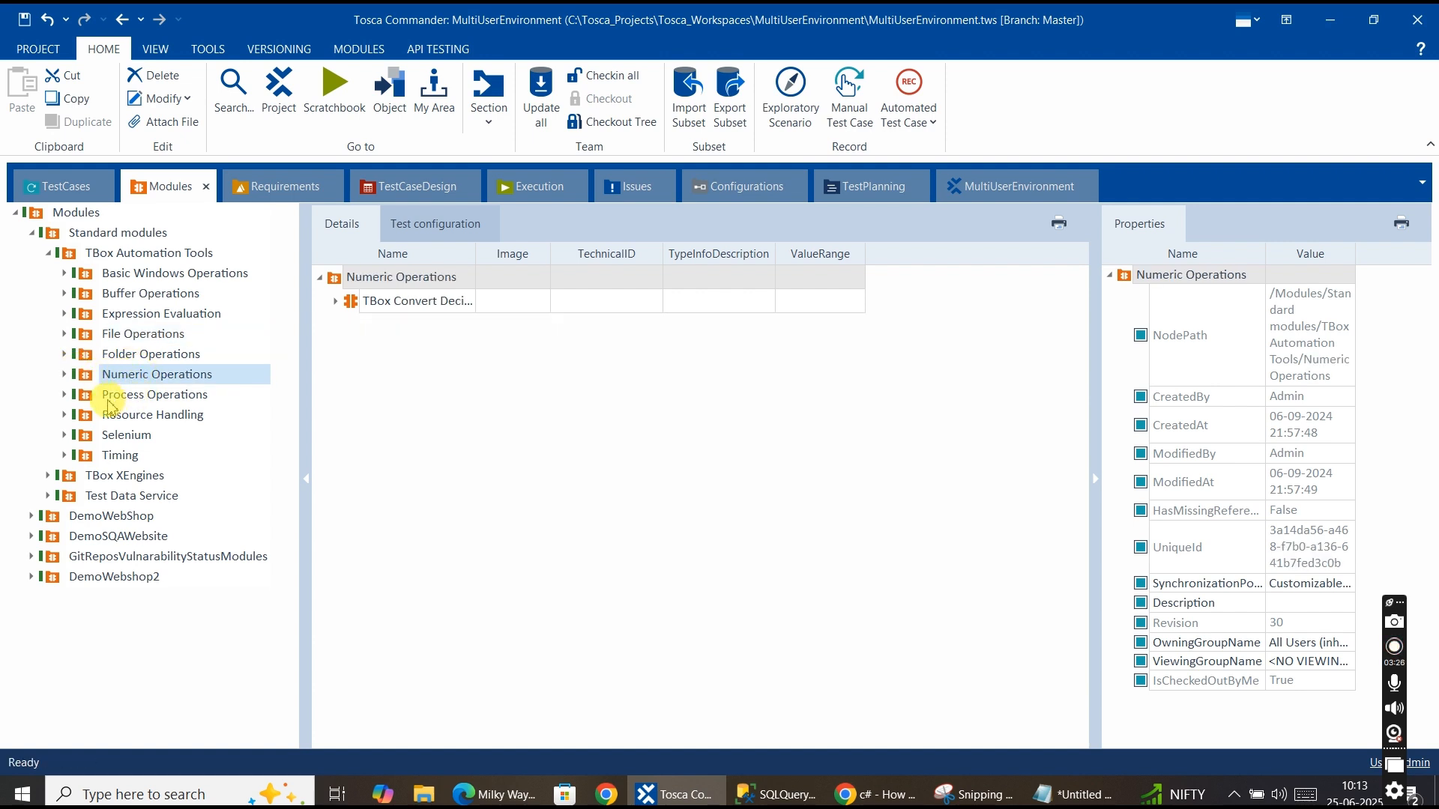
{"action": "left_click", "coordinate": [153, 394]}
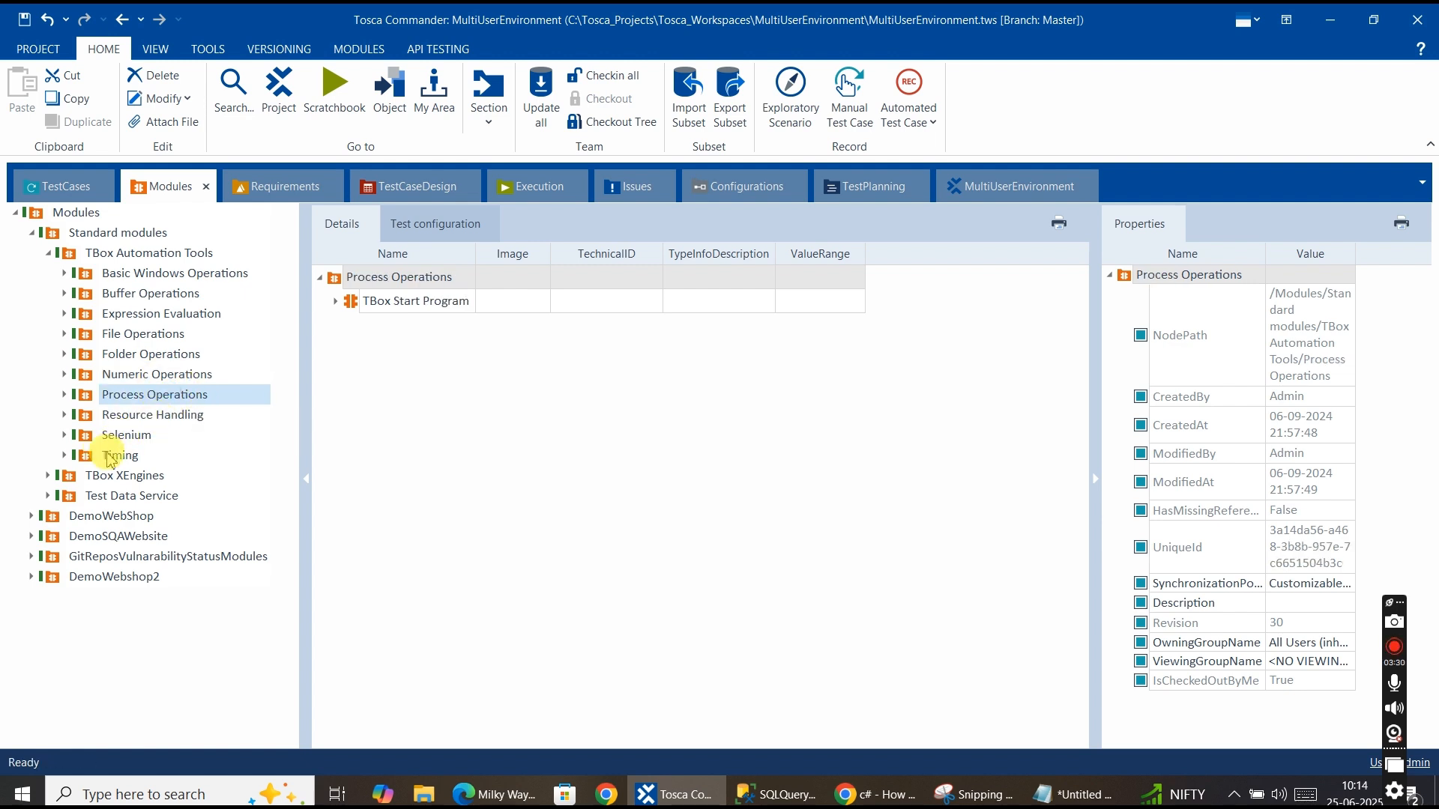
{"action": "left_click", "coordinate": [124, 481]}
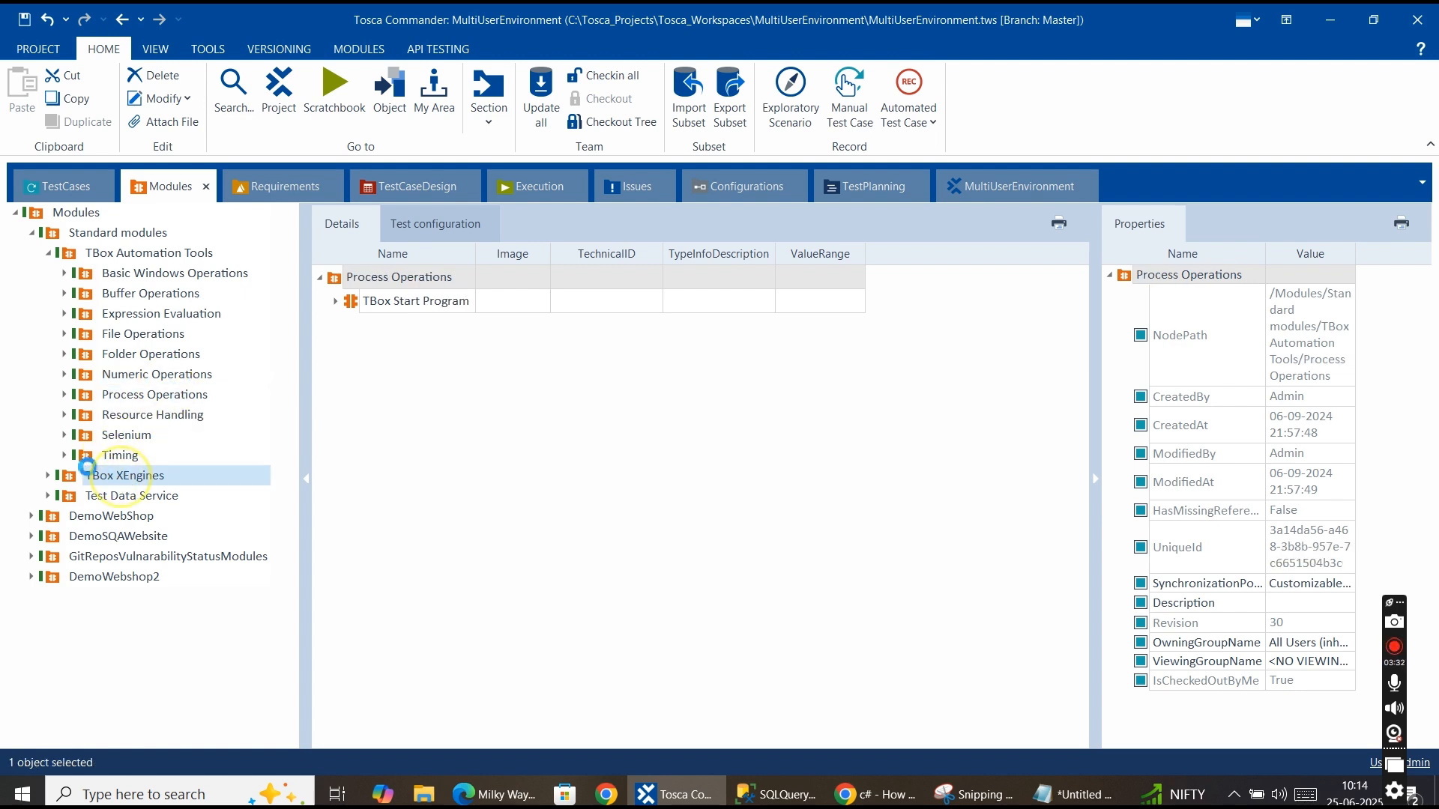
Expand TBox XEngines and browse its Database and Sap module folders.
{"action": "left_click", "coordinate": [47, 477]}
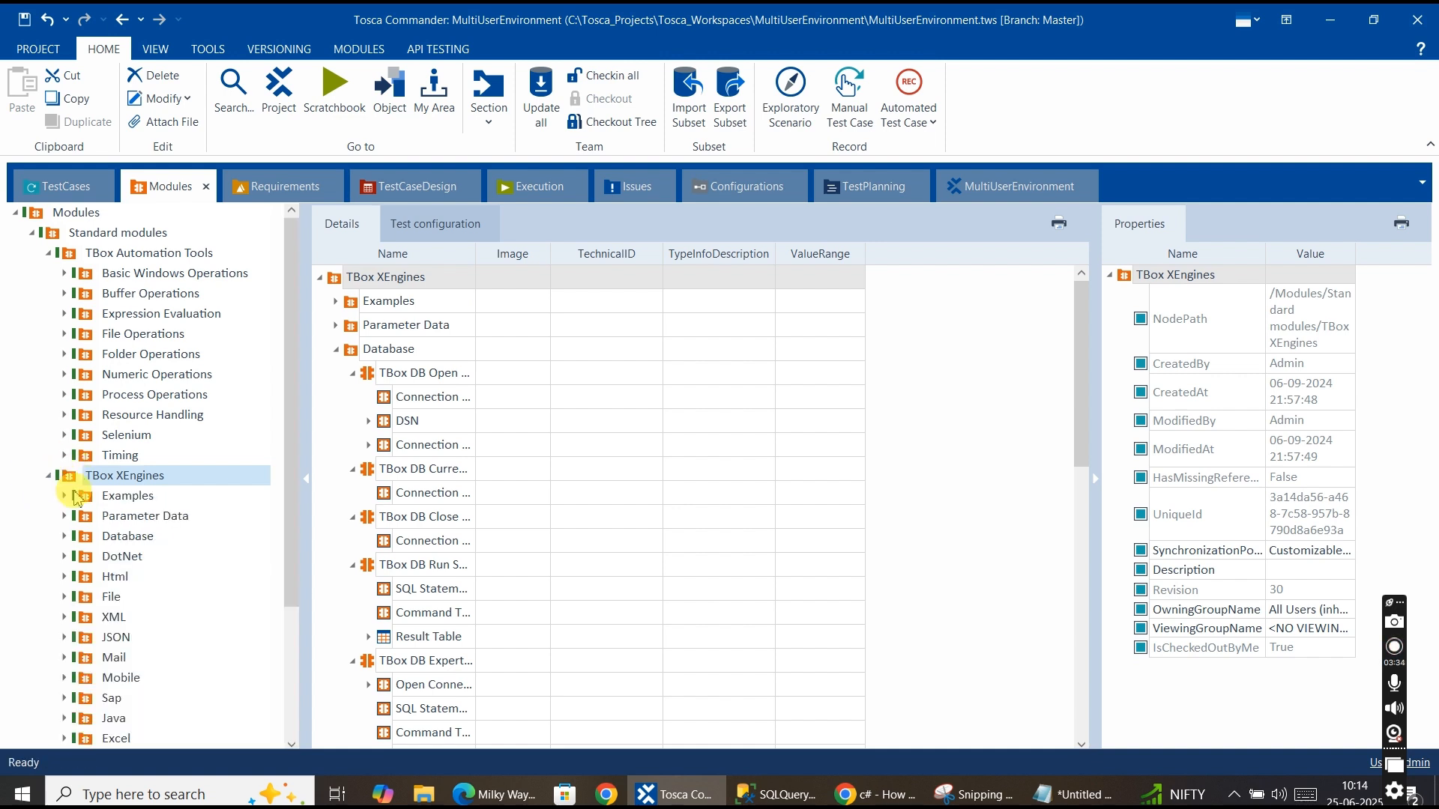
{"action": "scroll", "coordinate": [153, 472], "scroll_direction": "down", "scroll_amount": 3}
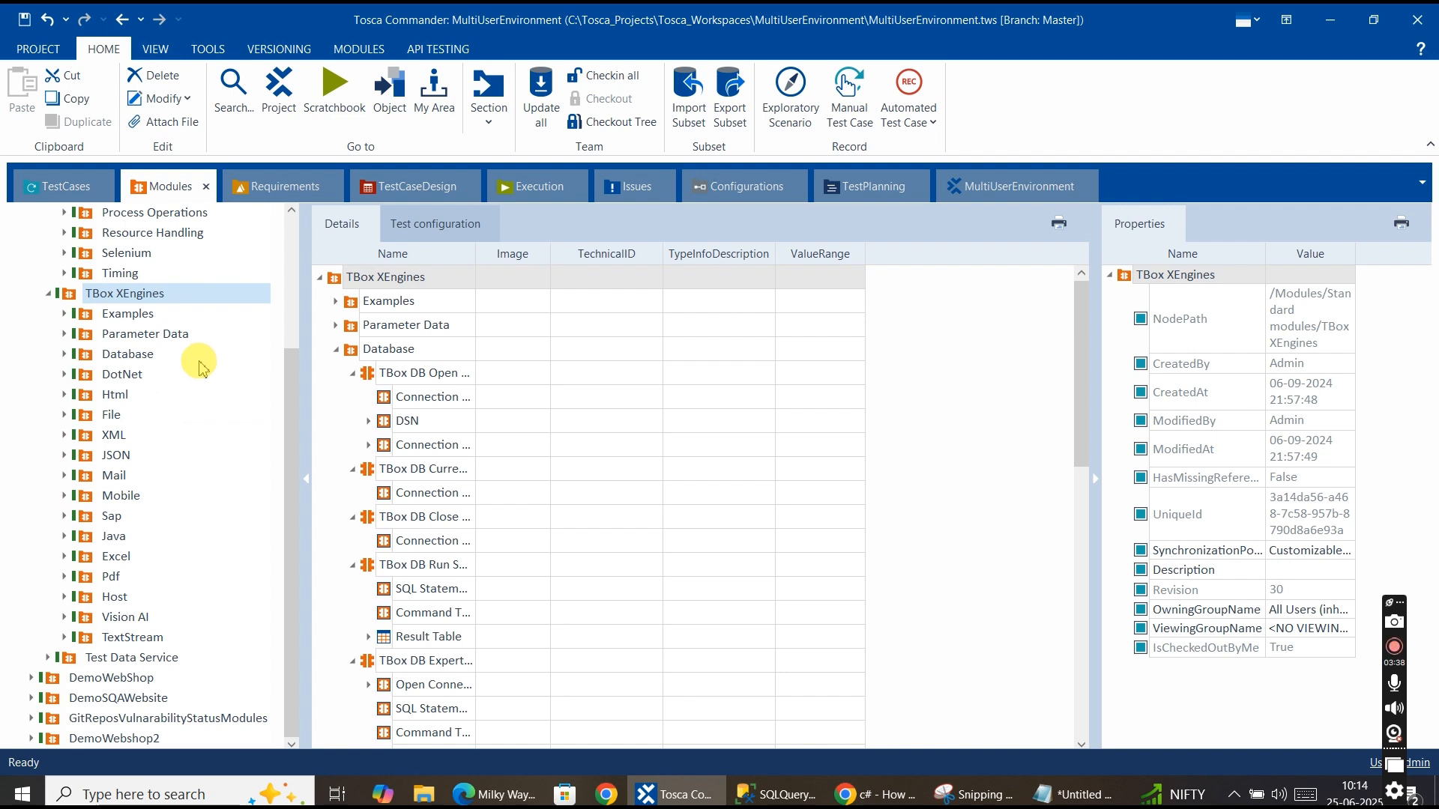
{"action": "left_click", "coordinate": [148, 360]}
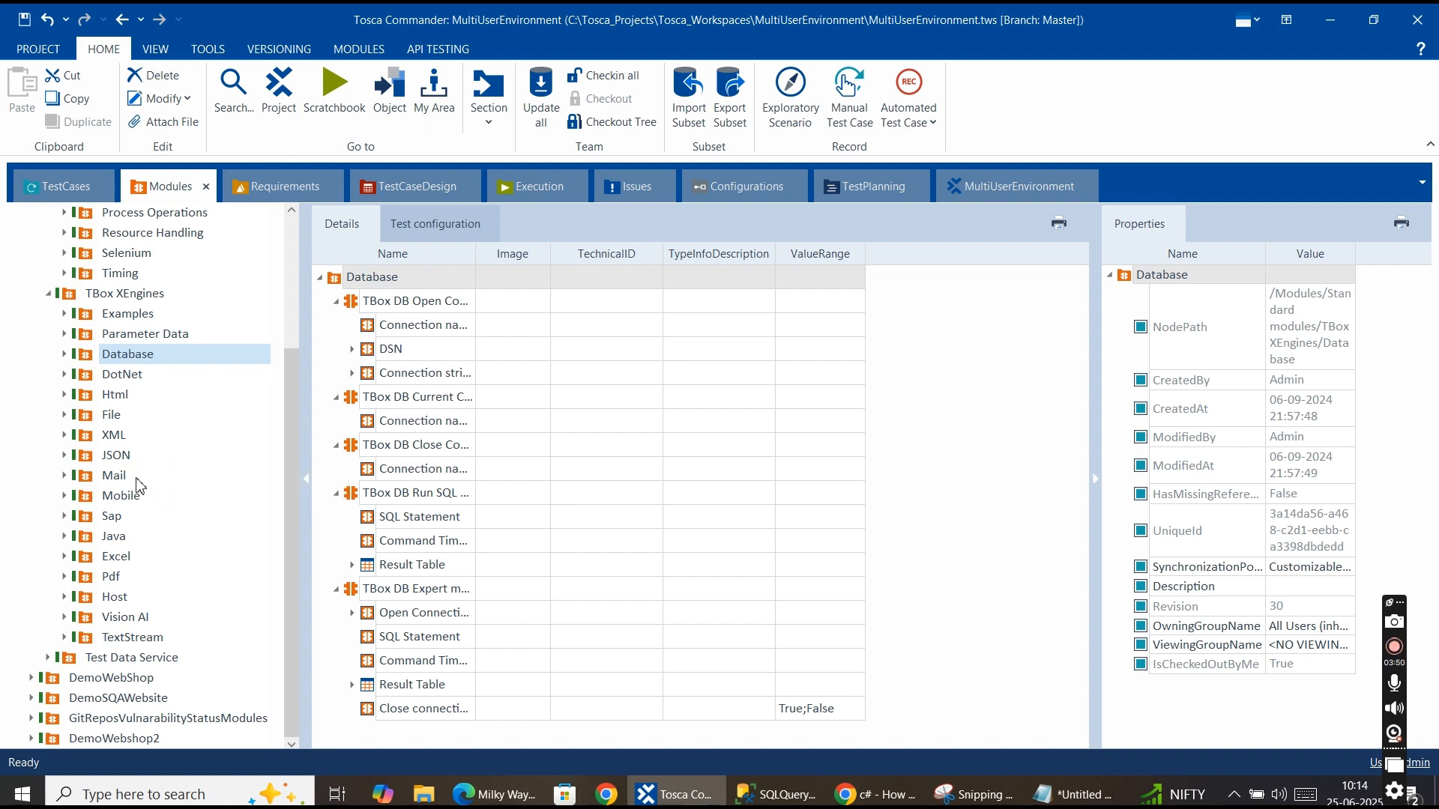
{"action": "left_click", "coordinate": [101, 516]}
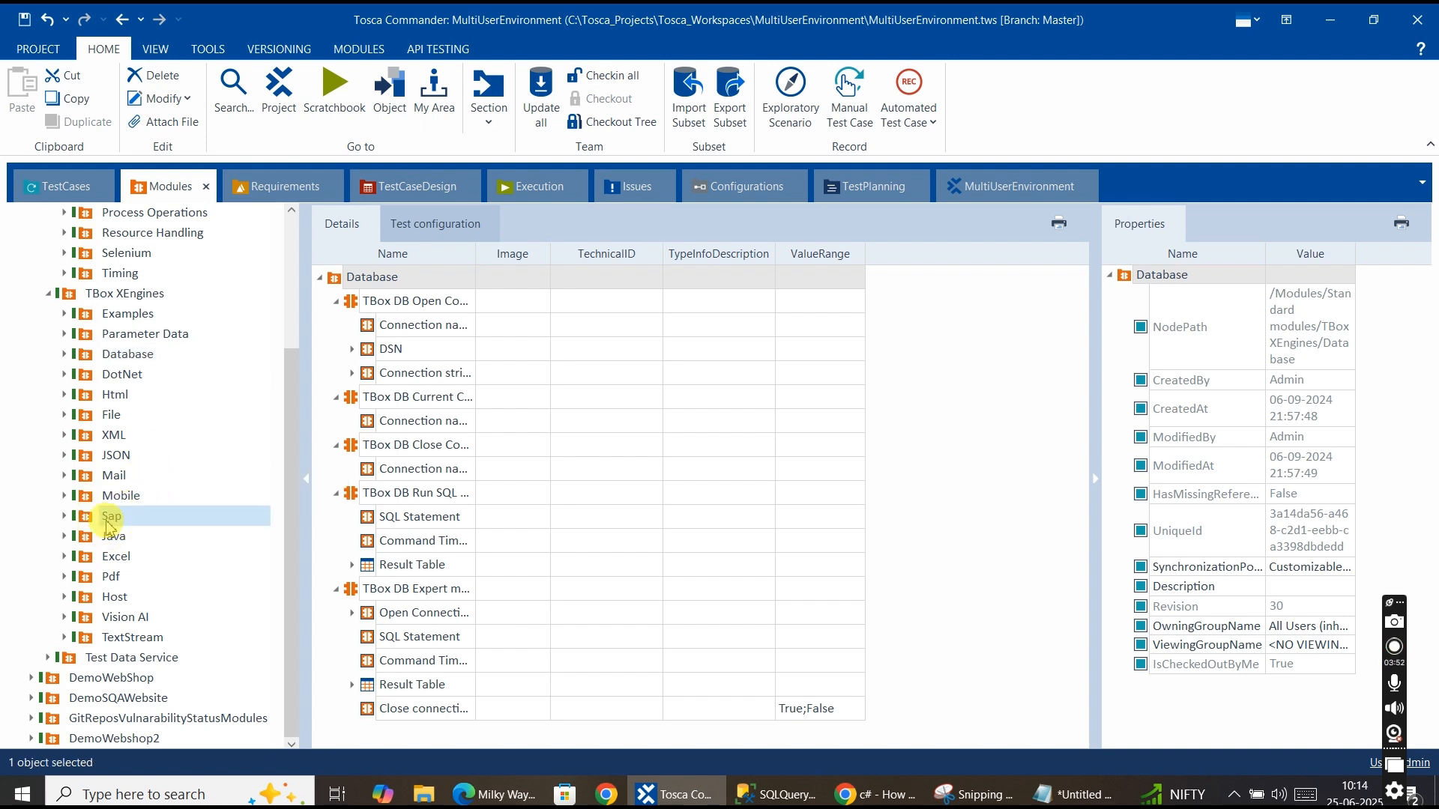
{"action": "left_click", "coordinate": [65, 516]}
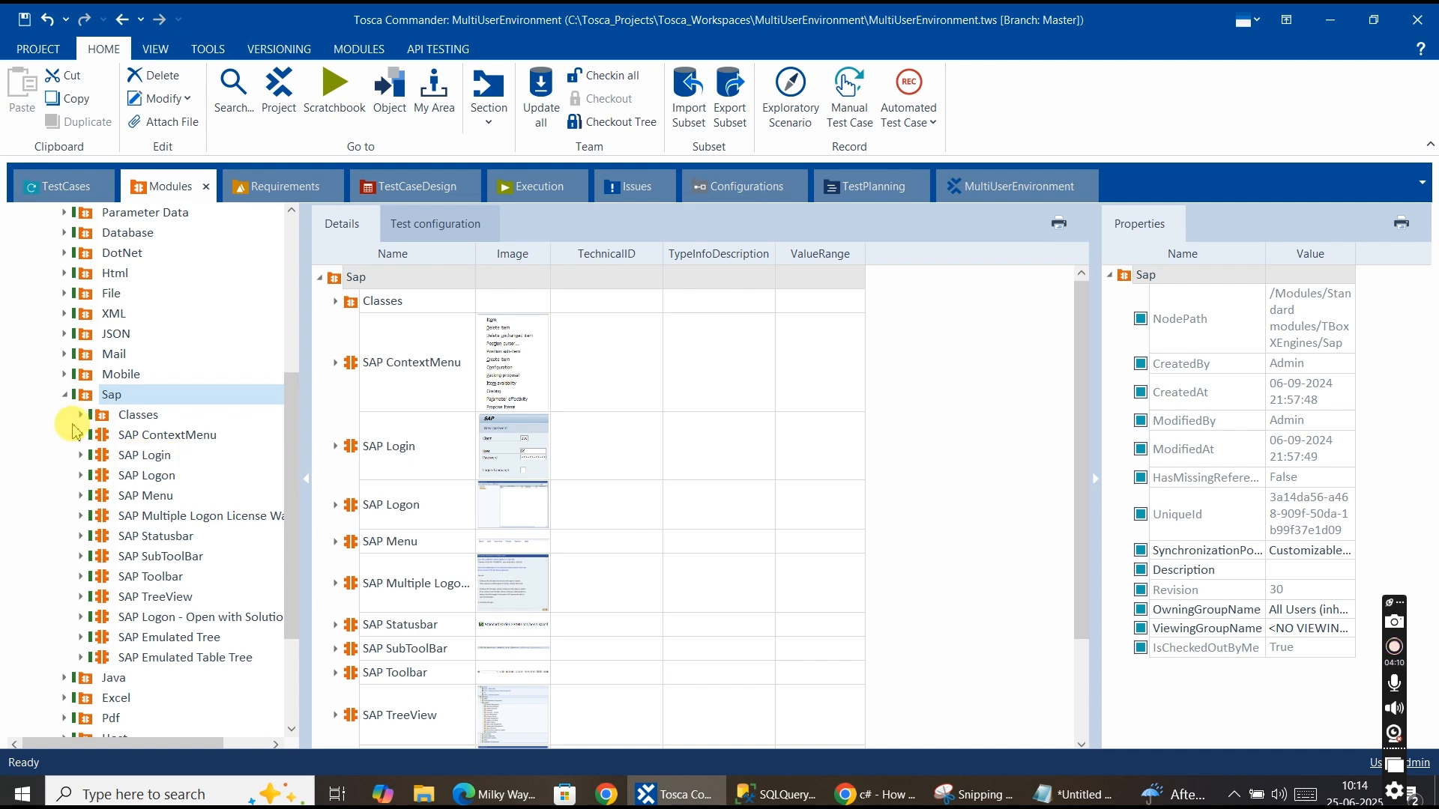
{"action": "scroll", "coordinate": [42, 468], "scroll_direction": "up", "scroll_amount": 1}
{"action": "scroll", "coordinate": [43, 468], "scroll_direction": "up", "scroll_amount": 4}
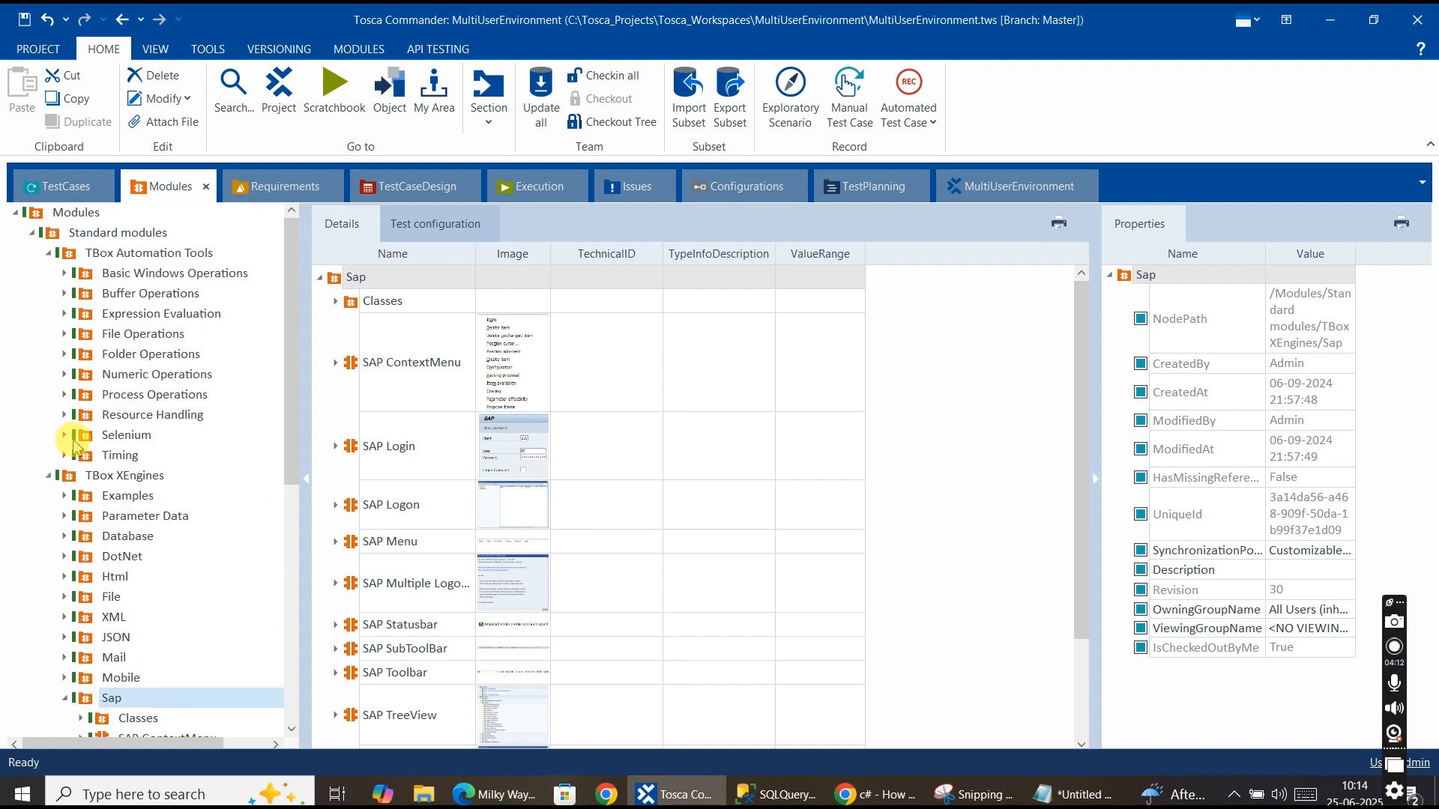
{"action": "scroll", "coordinate": [76, 449], "scroll_direction": "down", "scroll_amount": 2}
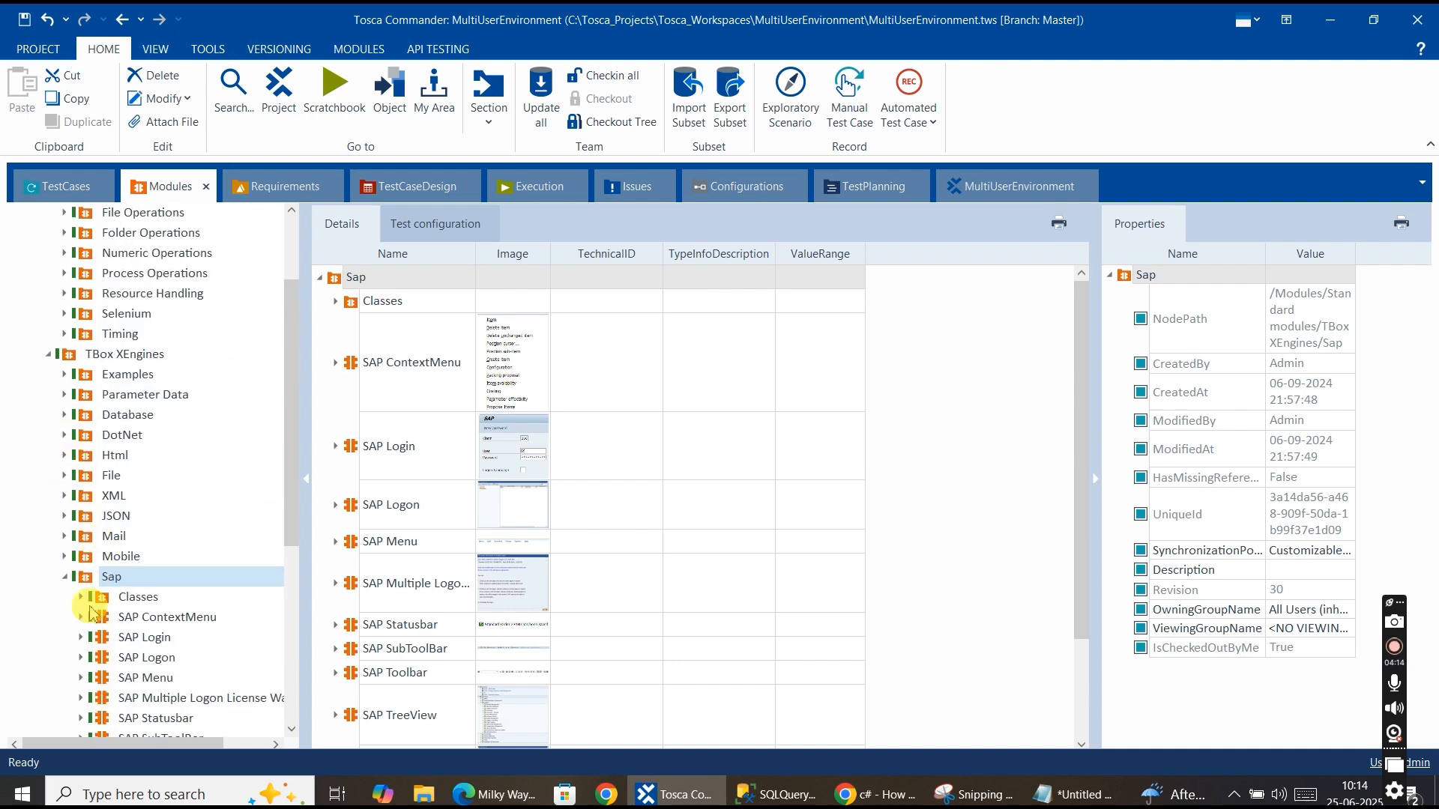
{"action": "scroll", "coordinate": [30, 421], "scroll_direction": "up", "scroll_amount": 2}
Collapse and reopen TBox XEngines, then expand its Database folder to list the database modules.
{"action": "left_click", "coordinate": [49, 476]}
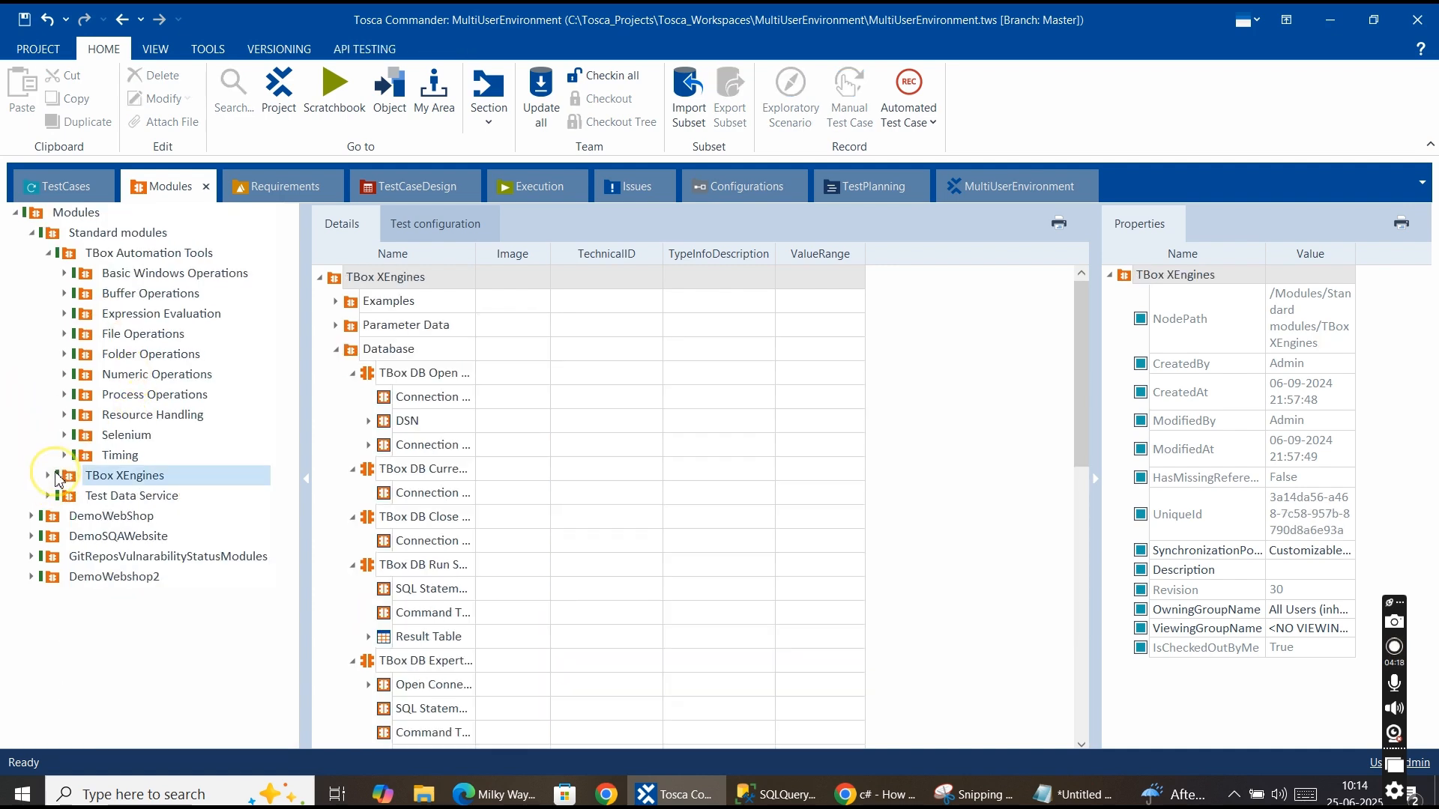
{"action": "left_click", "coordinate": [48, 475]}
{"action": "scroll", "coordinate": [116, 322], "scroll_direction": "down", "scroll_amount": 3}
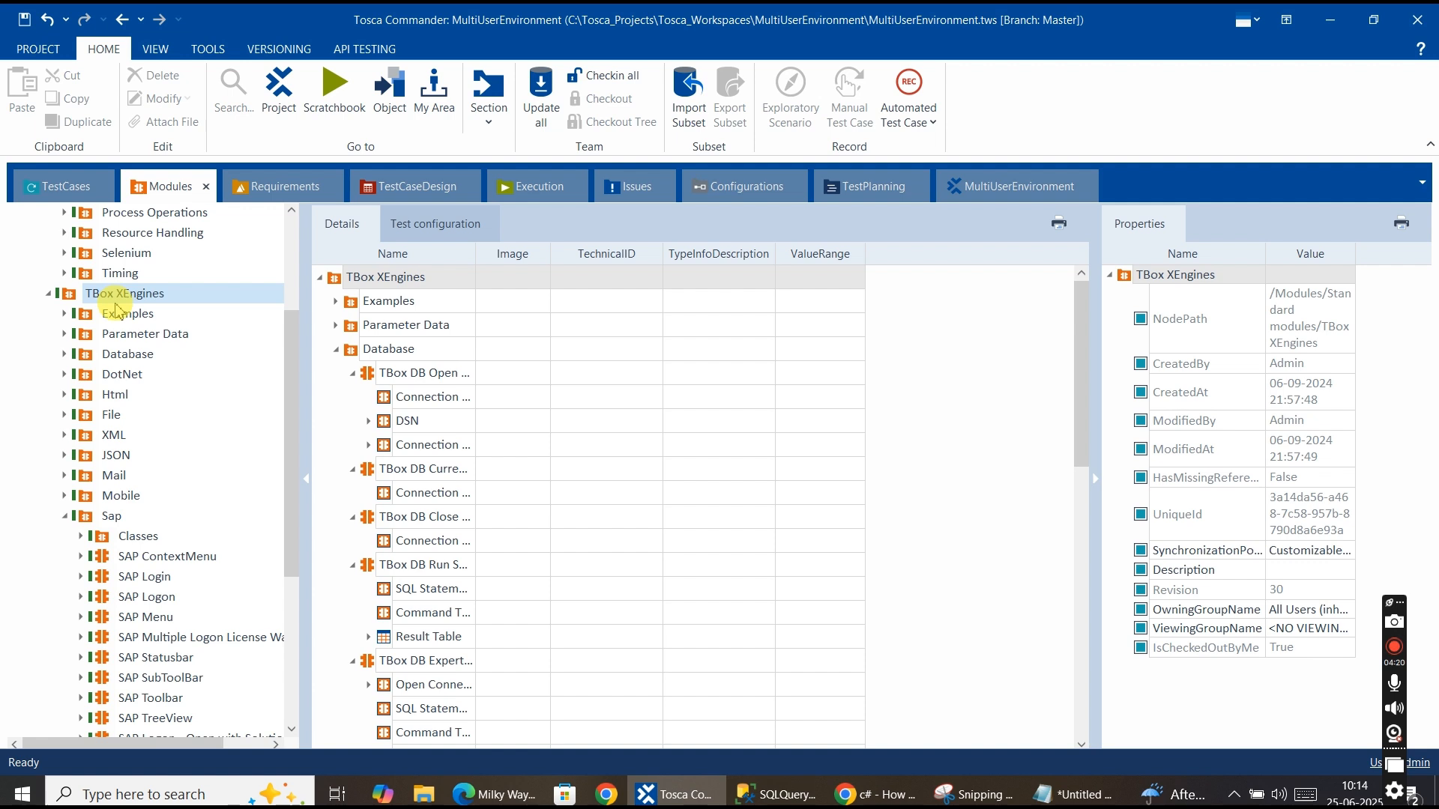
{"action": "scroll", "coordinate": [116, 307], "scroll_direction": "down", "scroll_amount": 2}
{"action": "left_click", "coordinate": [64, 395]}
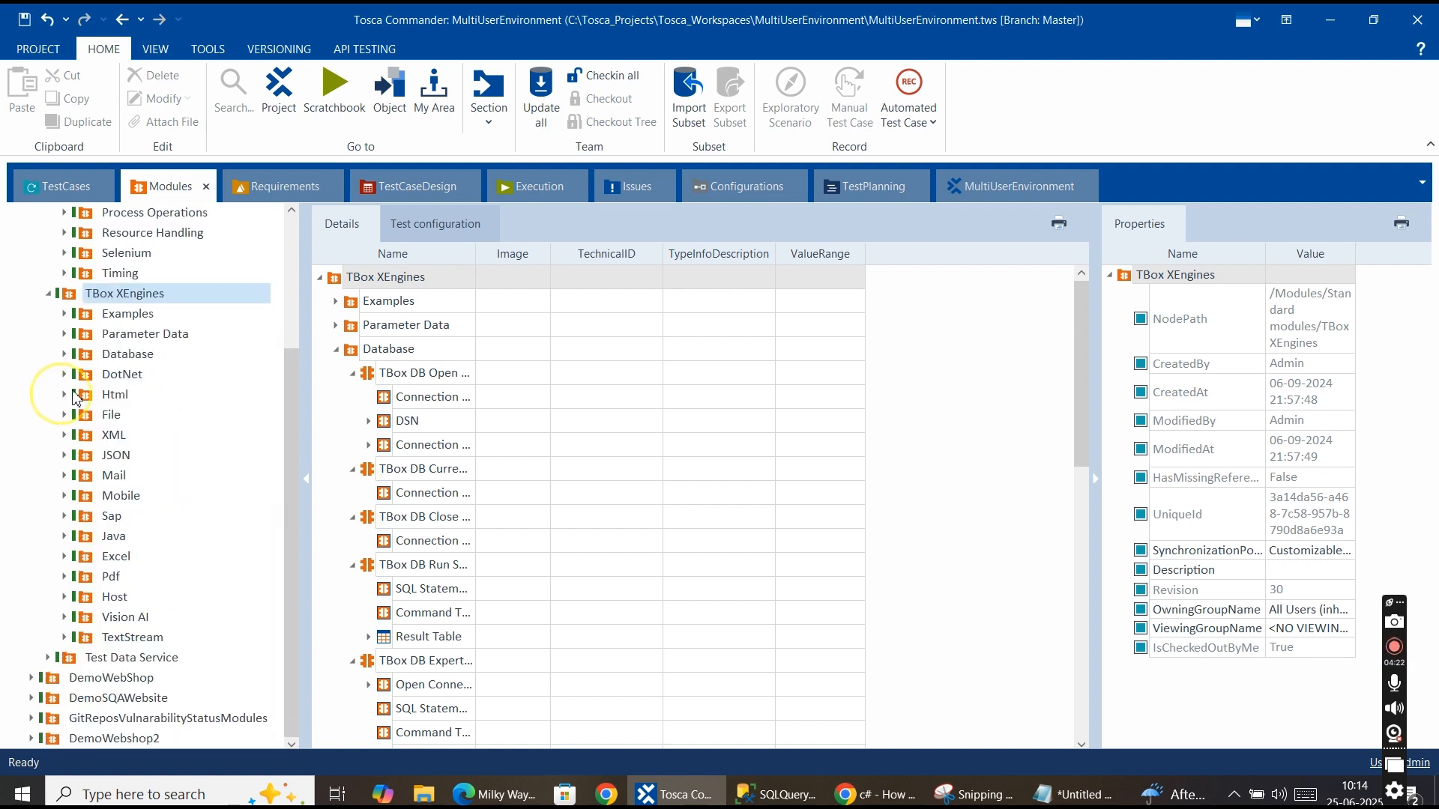
{"action": "scroll", "coordinate": [71, 371], "scroll_direction": "up", "scroll_amount": 1}
{"action": "left_click", "coordinate": [110, 430]}
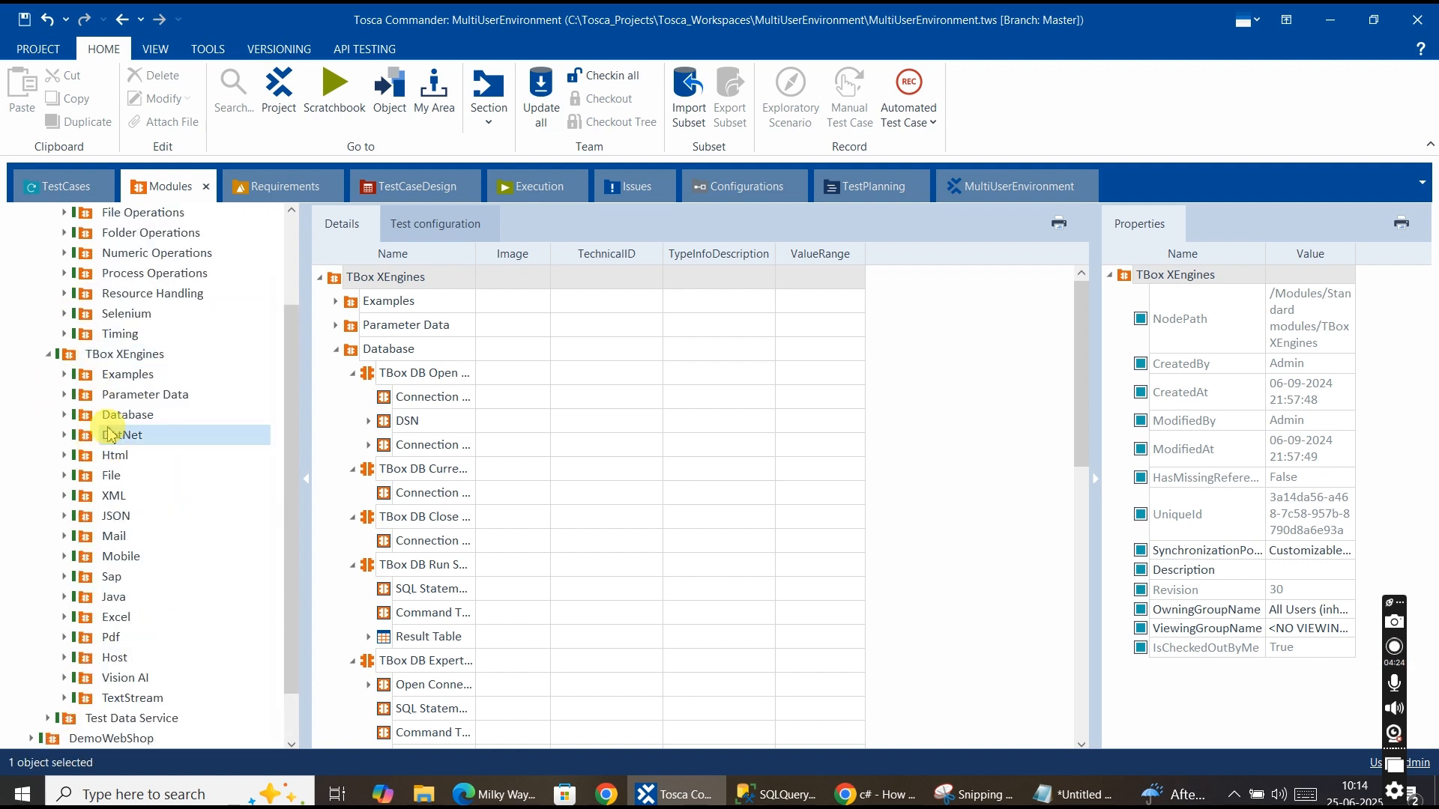
{"action": "left_click", "coordinate": [107, 420]}
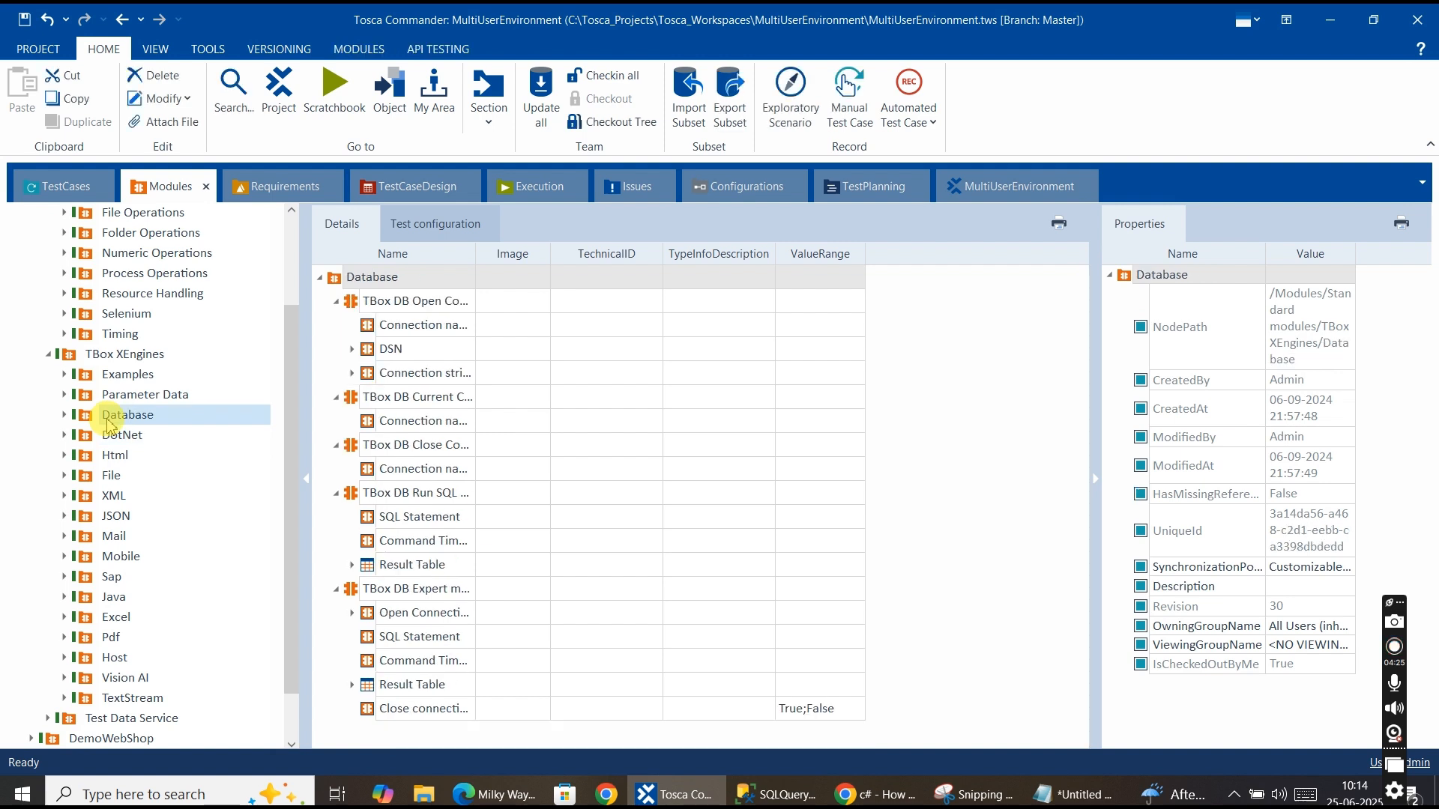
{"action": "left_click", "coordinate": [65, 415]}
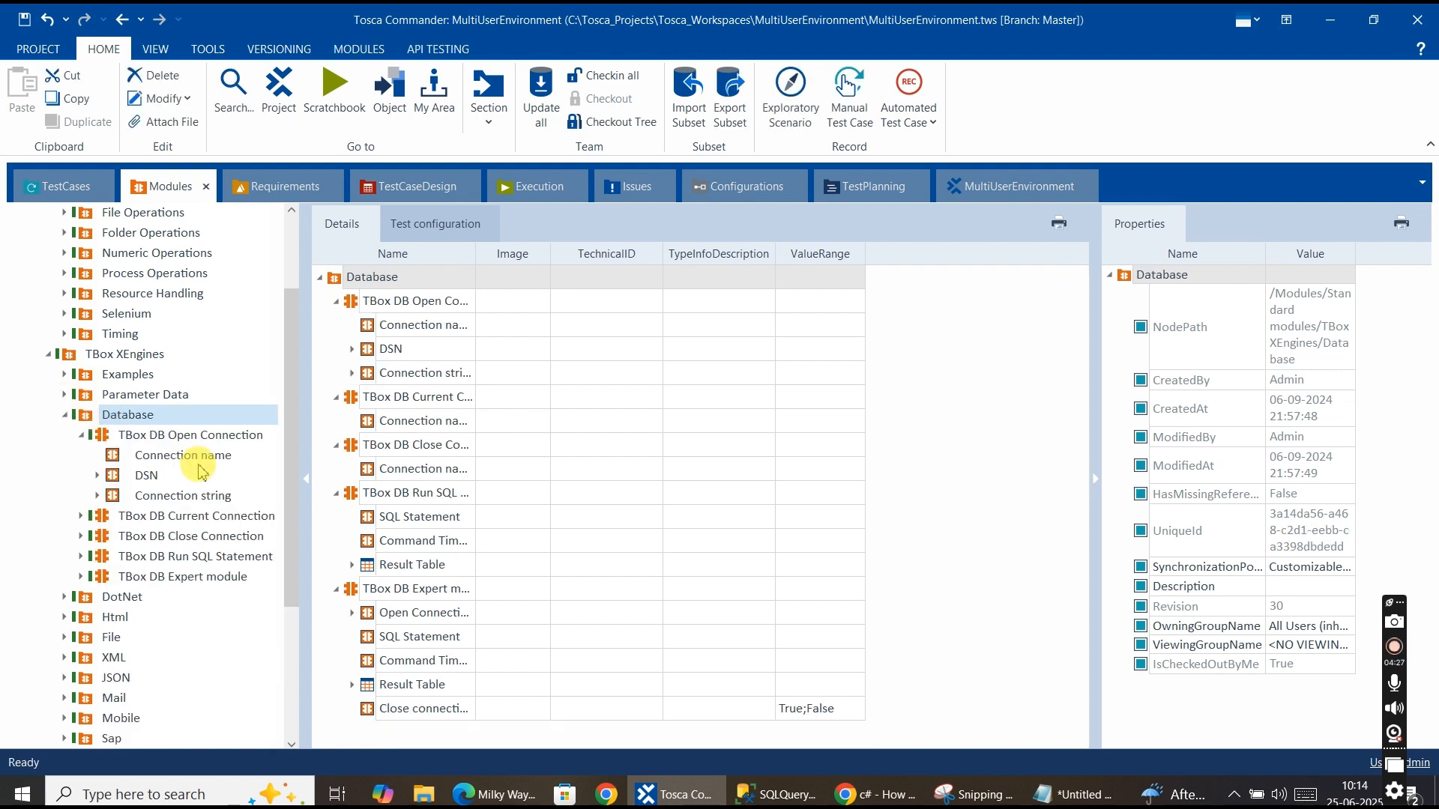
Inspect the TBox DB Open Connection, Close Connection and Run SQL Statement modules and their attributes.
{"action": "left_click", "coordinate": [80, 435]}
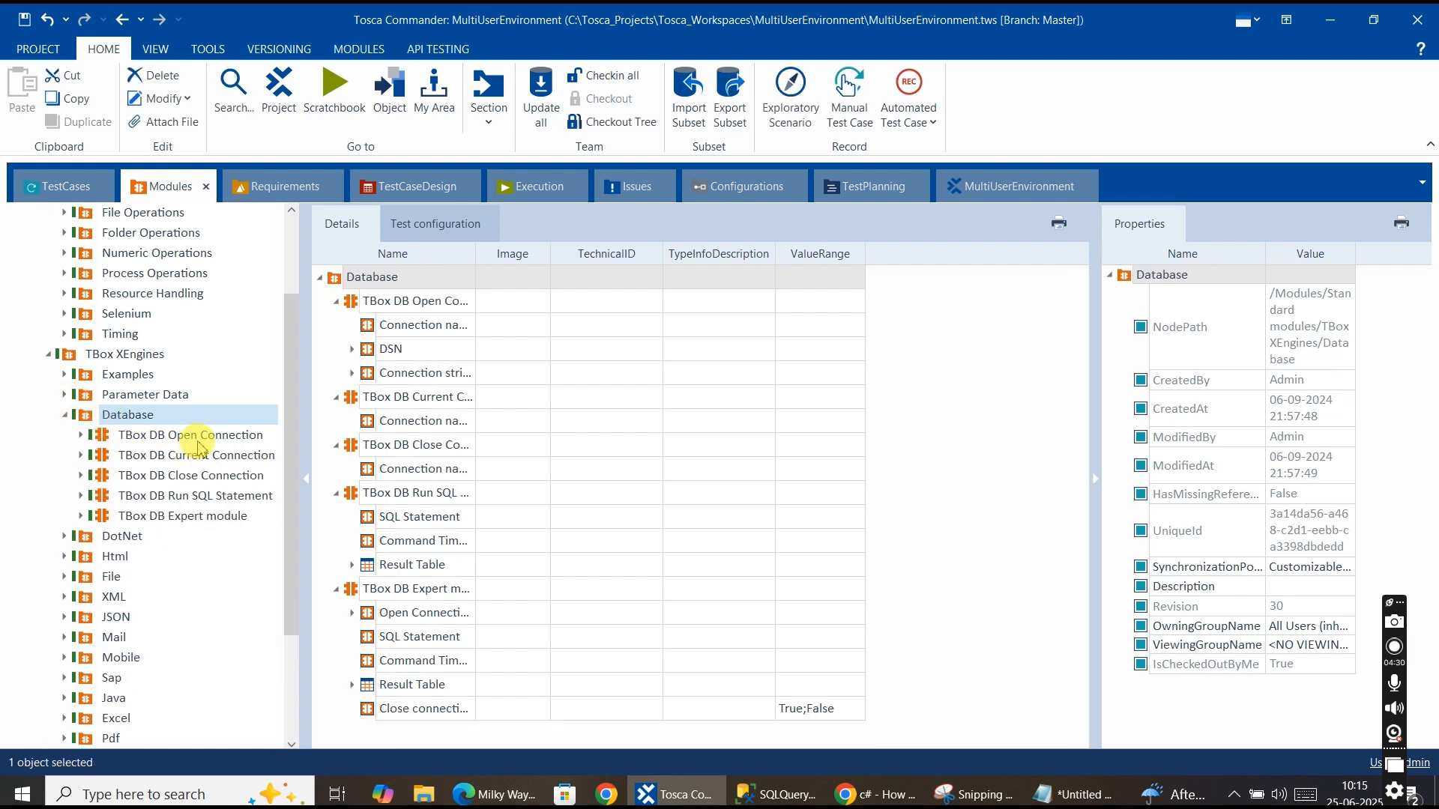
{"action": "left_click", "coordinate": [229, 437]}
{"action": "left_click", "coordinate": [203, 475]}
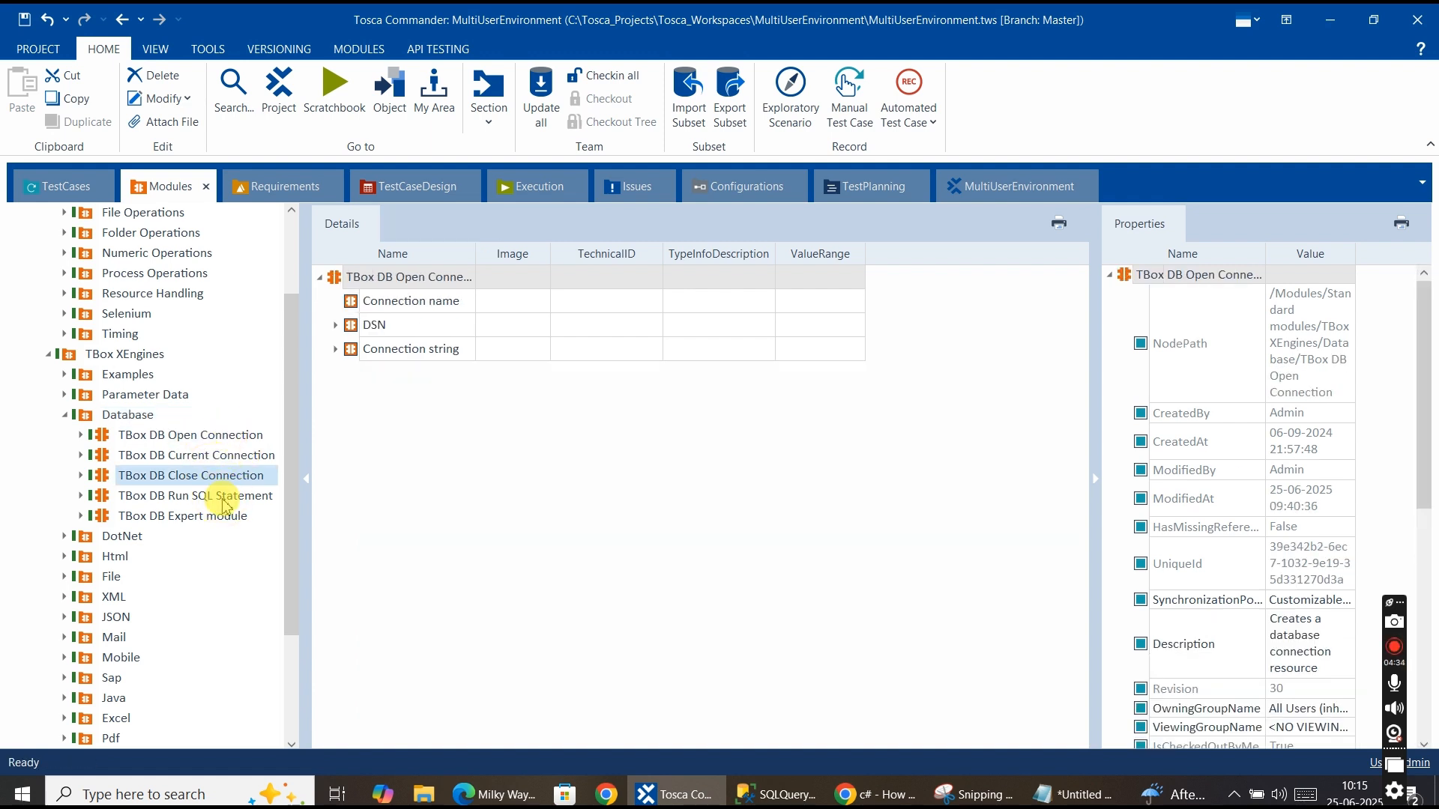
{"action": "left_click", "coordinate": [223, 497]}
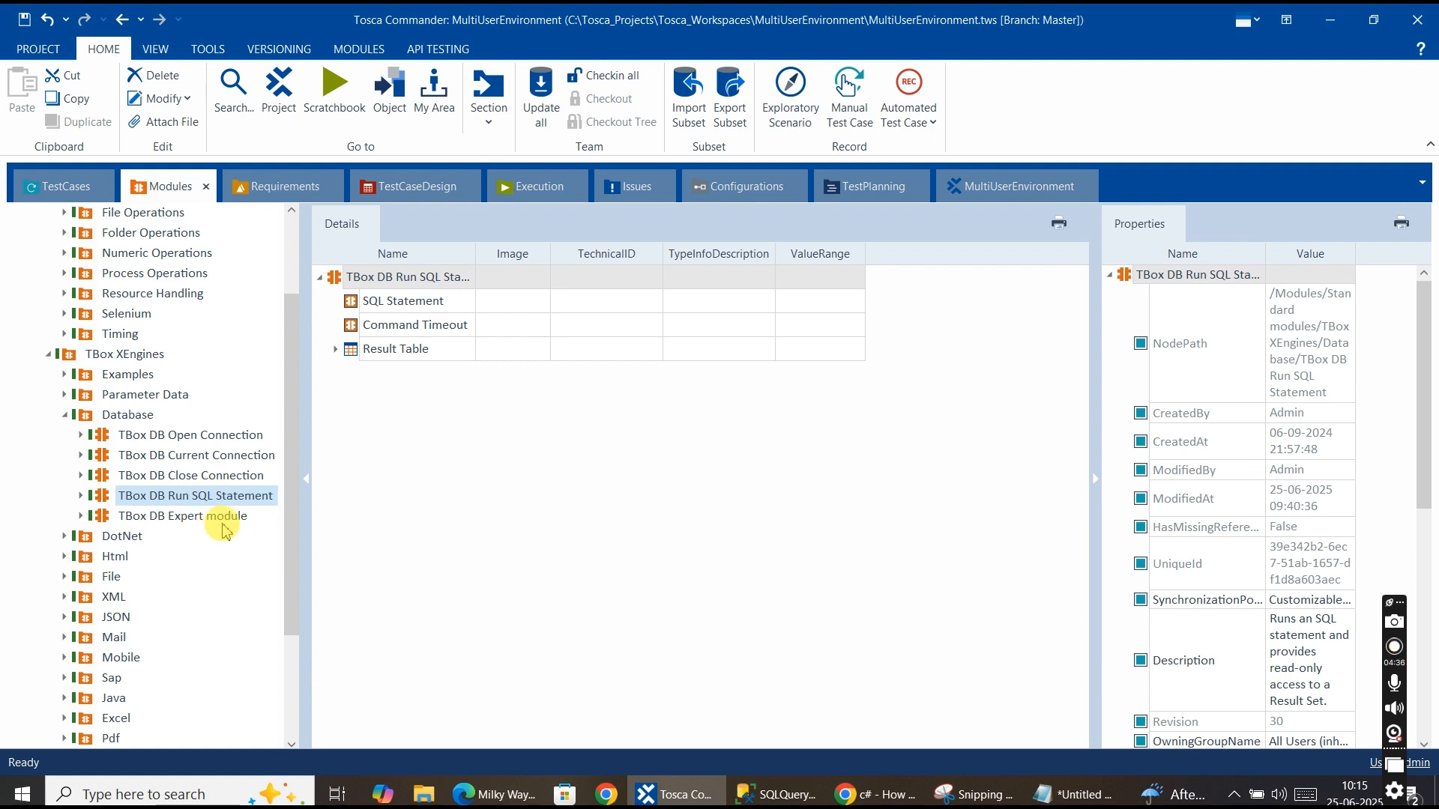
Compare the attributes of the TBox DB Open Connection, Run SQL Statement and Close Connection modules once more.
{"action": "left_click", "coordinate": [197, 437]}
{"action": "left_click", "coordinate": [203, 498]}
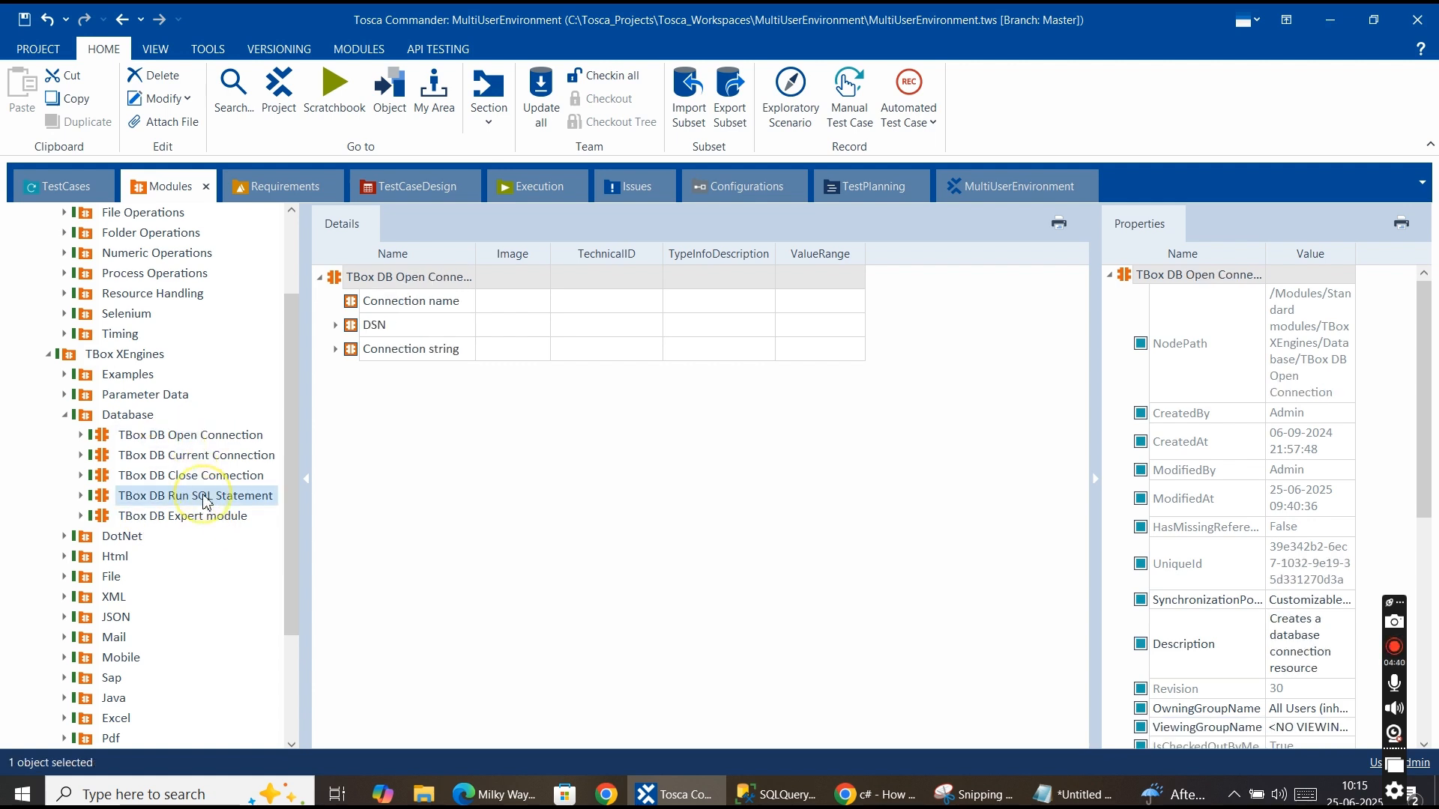
{"action": "left_click", "coordinate": [201, 476]}
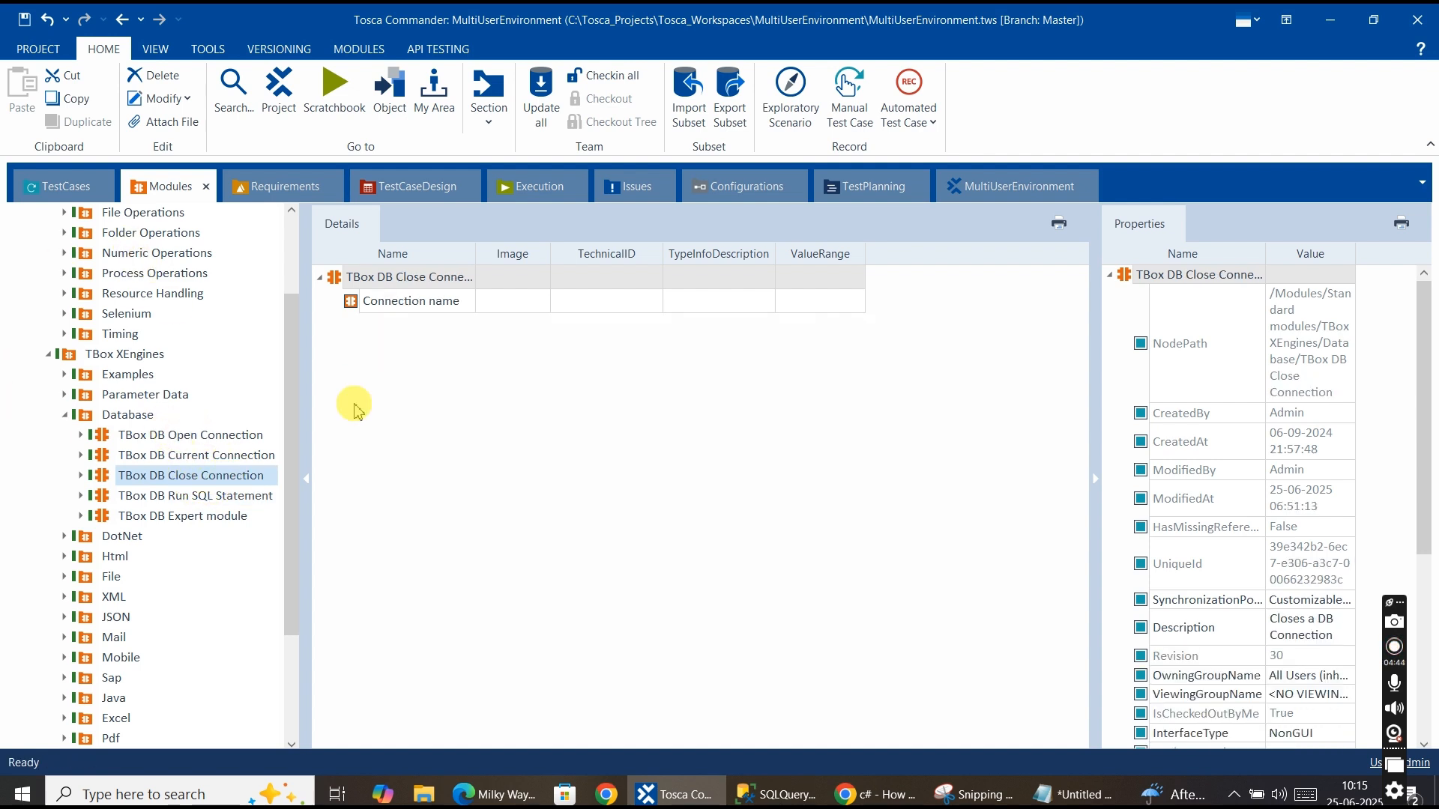
Create a new folder named MSSQLOperations under the TestCases root.
{"action": "left_click", "coordinate": [64, 187]}
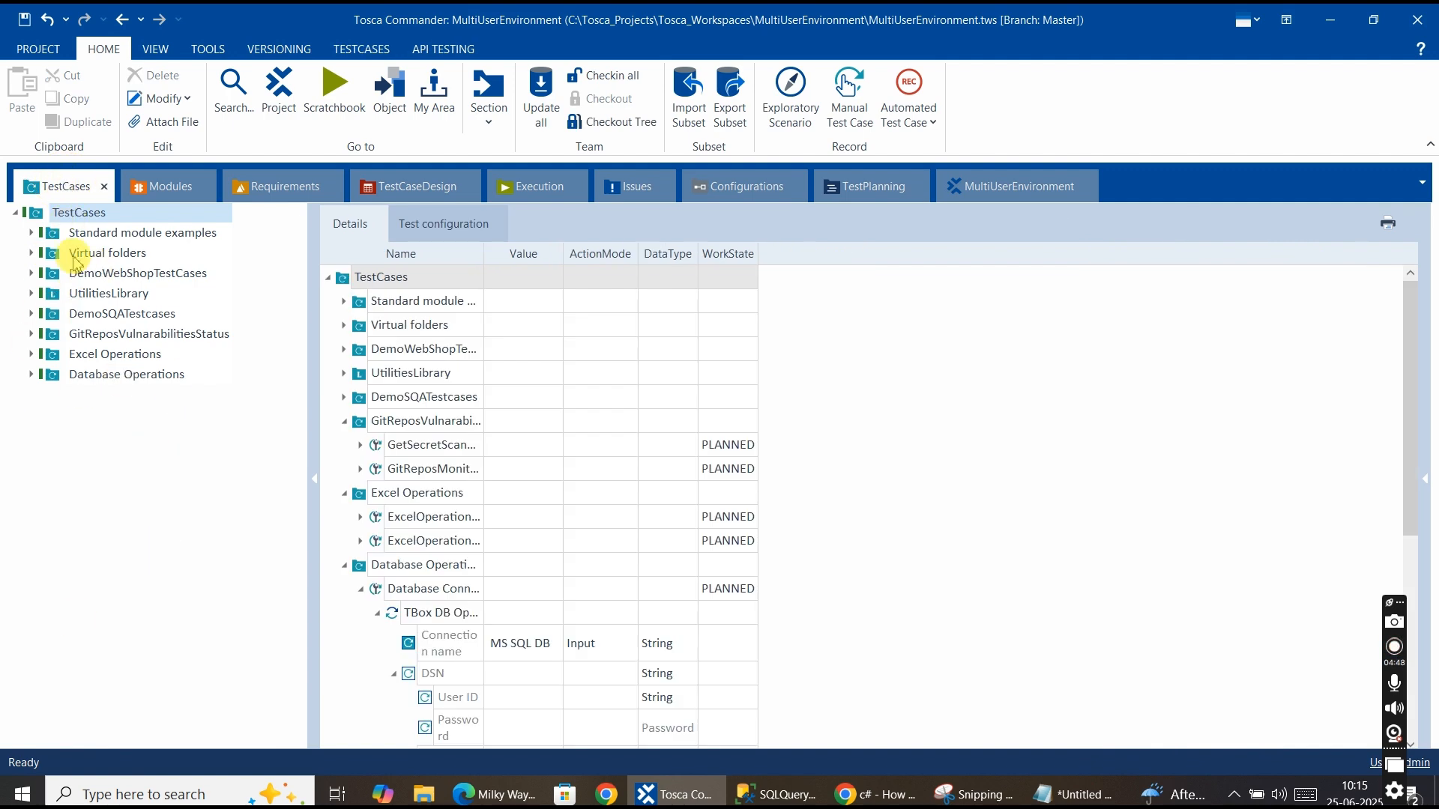
{"action": "right_click", "coordinate": [83, 218]}
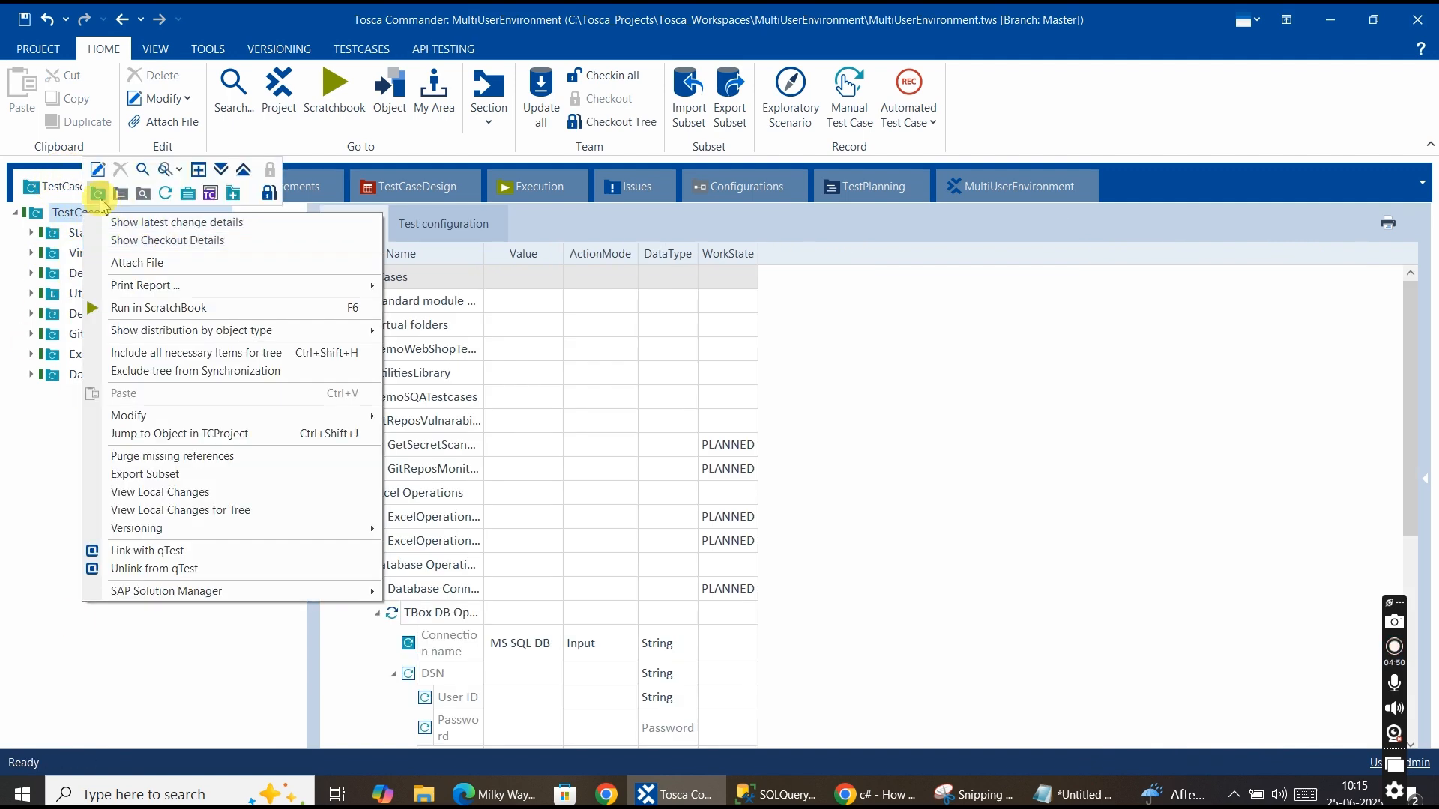
{"action": "left_click", "coordinate": [97, 193]}
{"action": "type", "text": "MSSQL"}
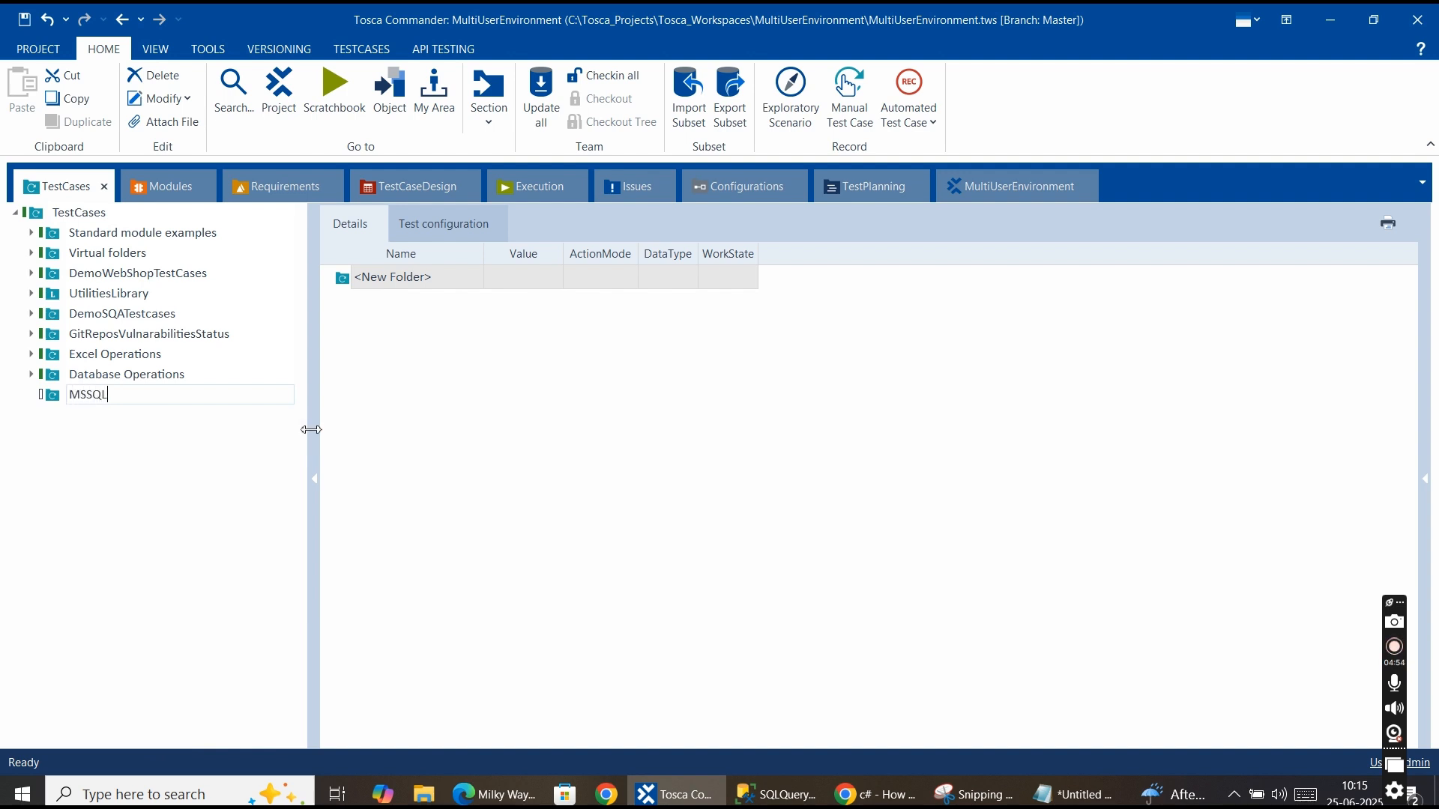
{"action": "type", "text": "o"}
{"action": "key", "text": "BackSpace"}
{"action": "type", "text": "Operations"}
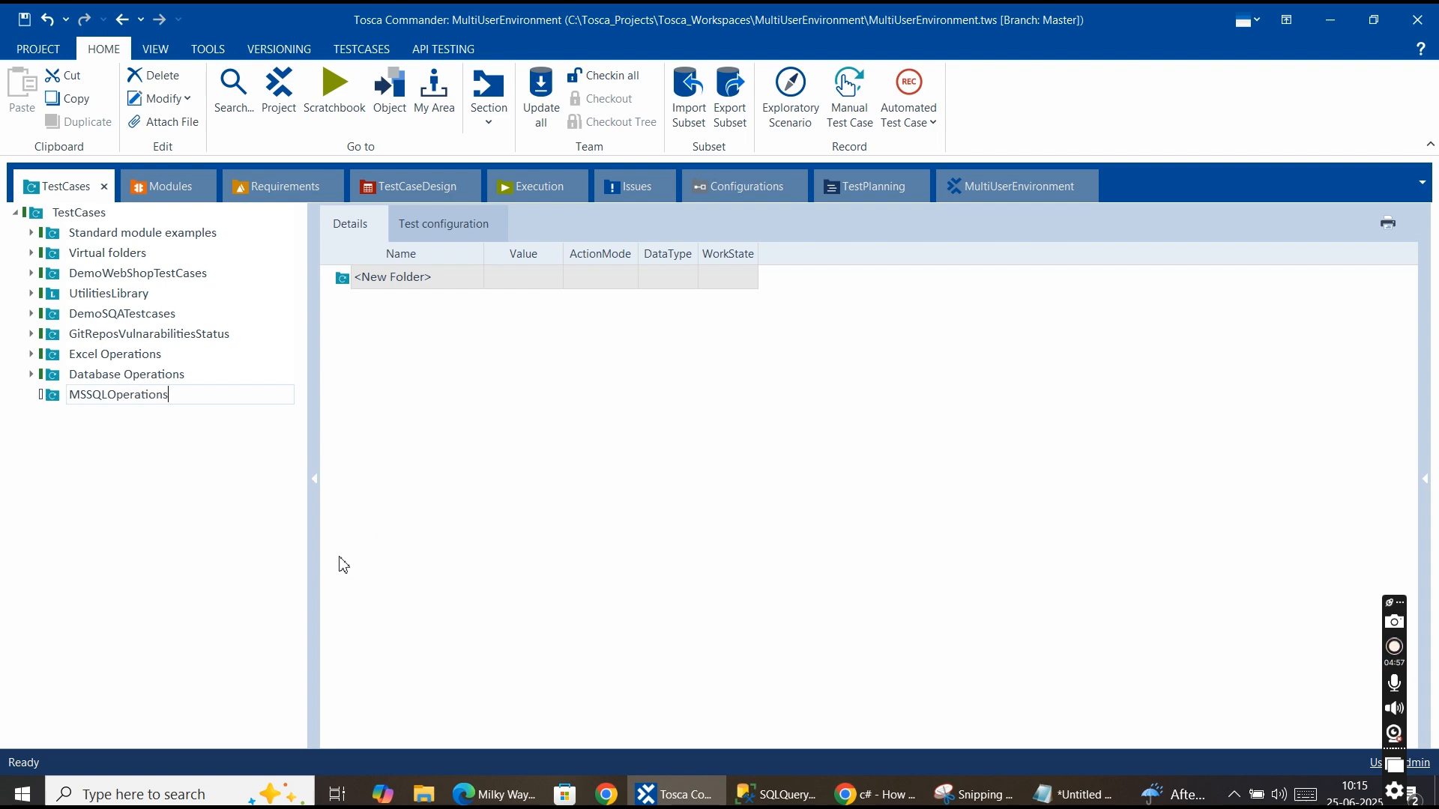
{"action": "key", "text": "Return"}
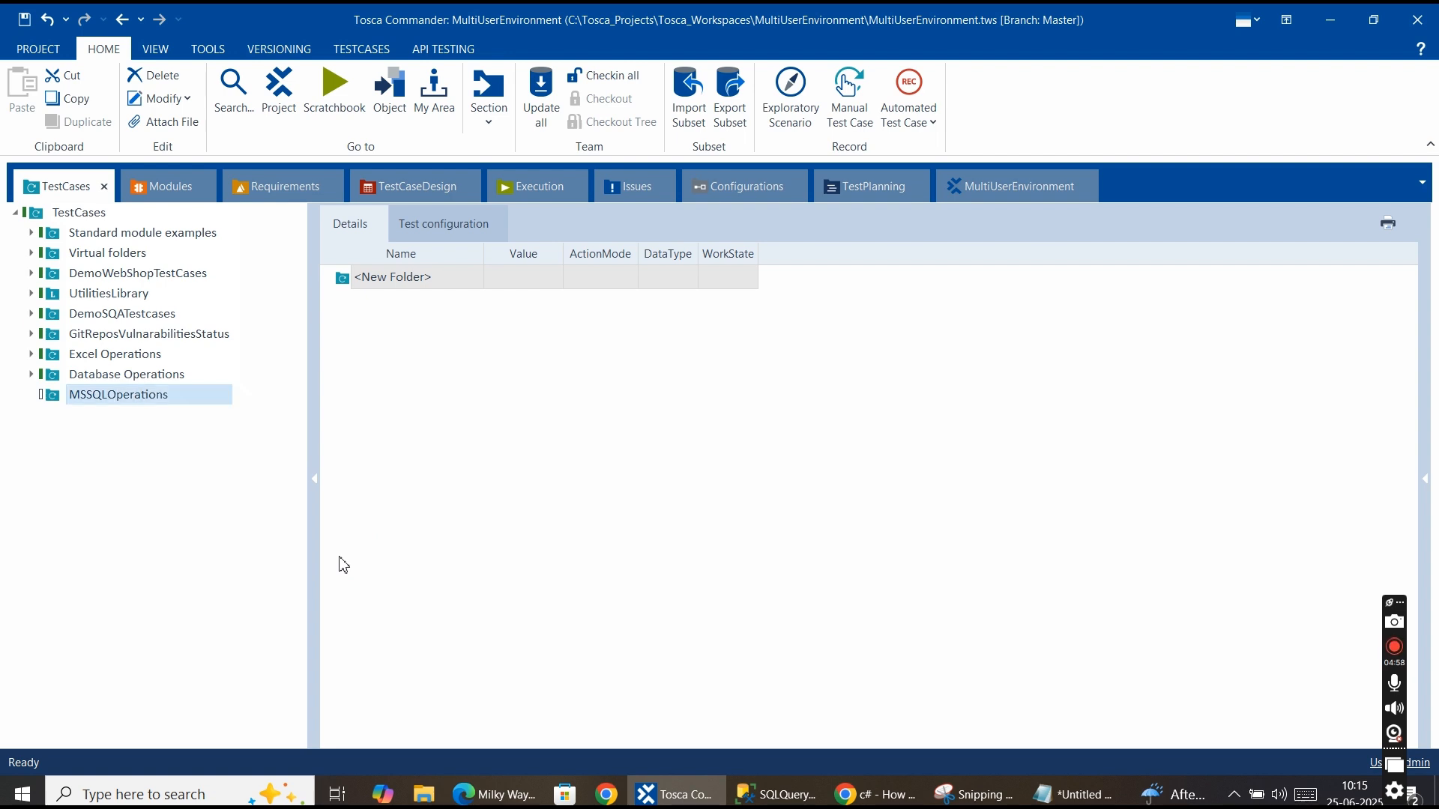
Create a test case named Connect&RunSQLStmt inside the MSSQLOperations folder.
{"action": "left_click", "coordinate": [124, 381]}
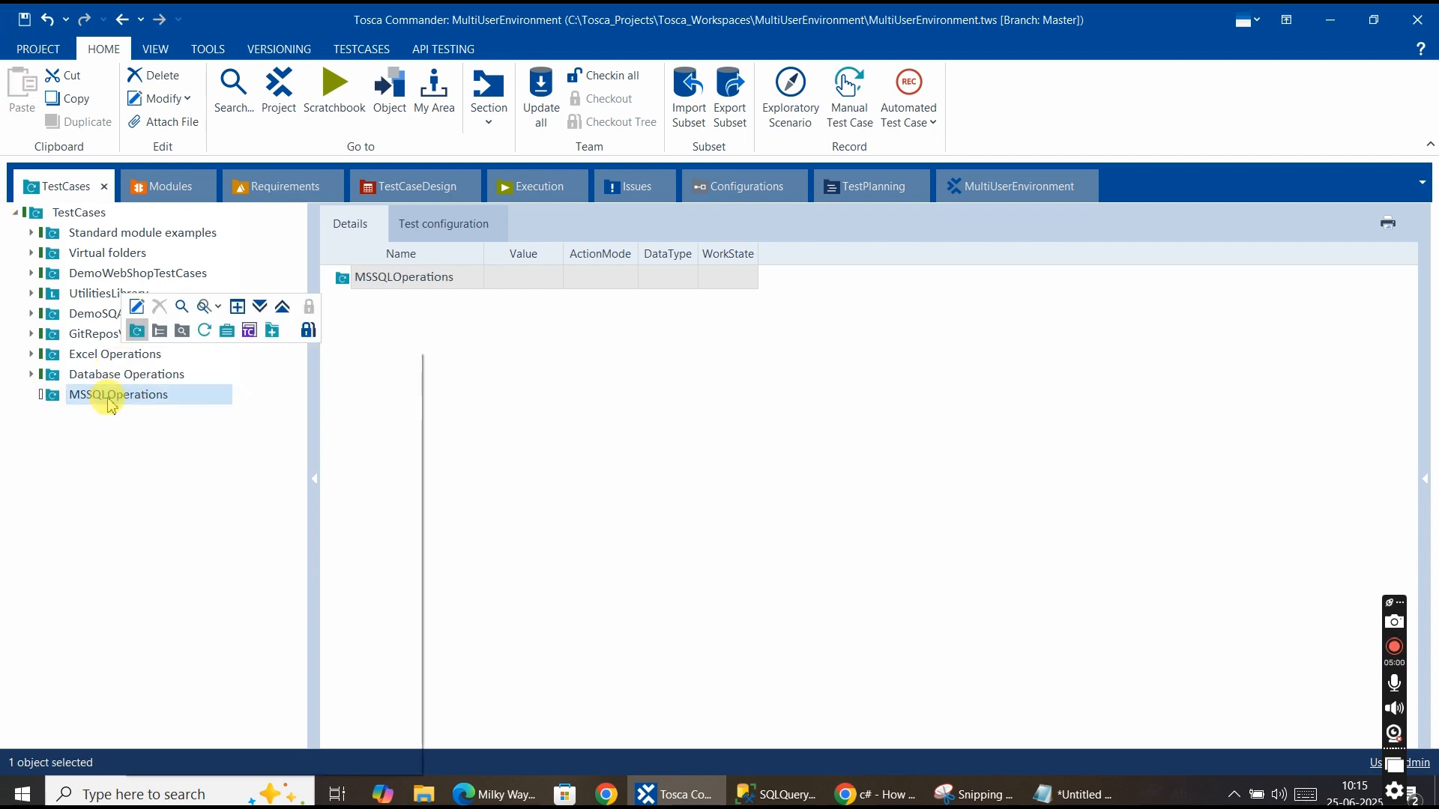
{"action": "right_click", "coordinate": [87, 402]}
{"action": "key", "text": "Escape"}
{"action": "left_click", "coordinate": [87, 401]}
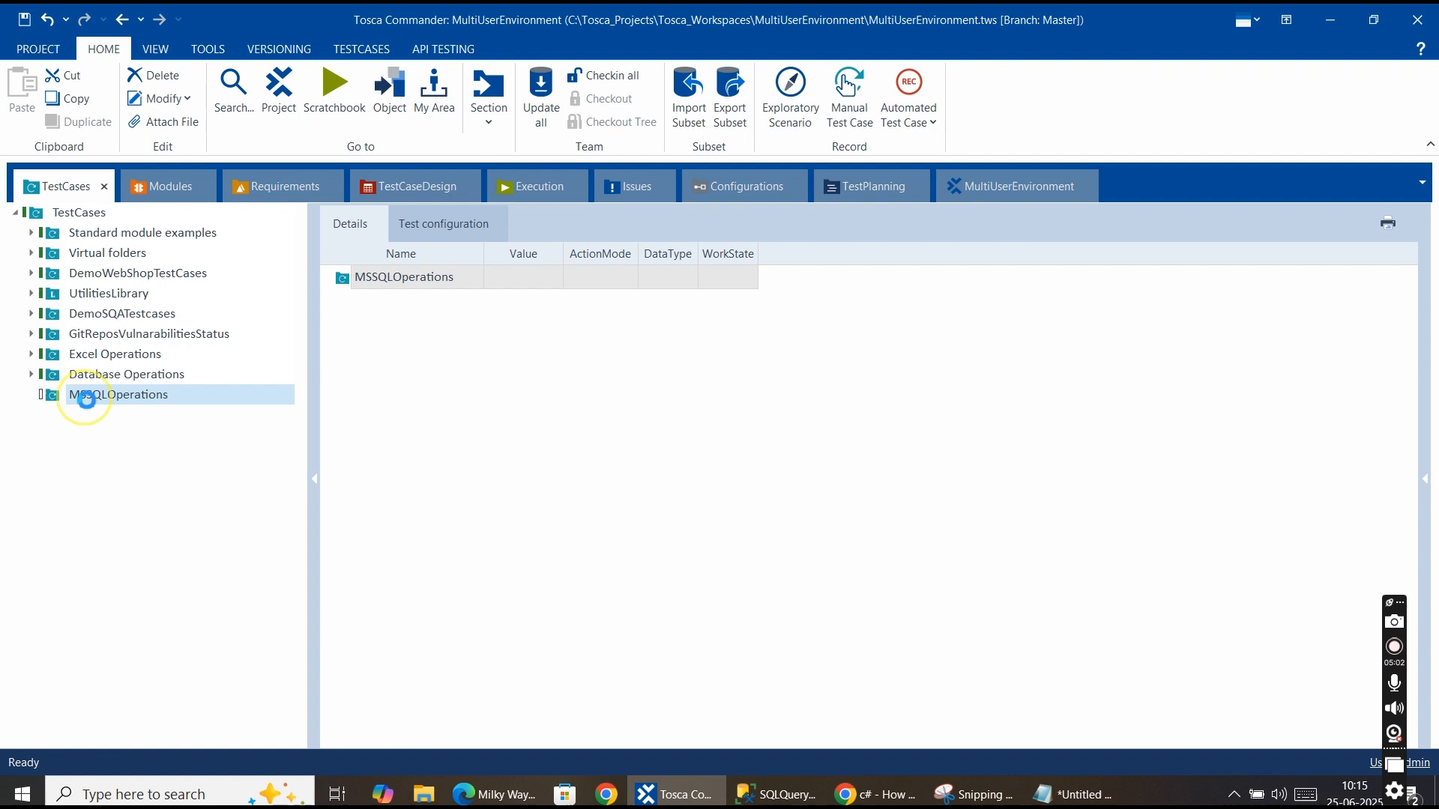
{"action": "right_click", "coordinate": [88, 400]}
{"action": "left_click", "coordinate": [168, 380]}
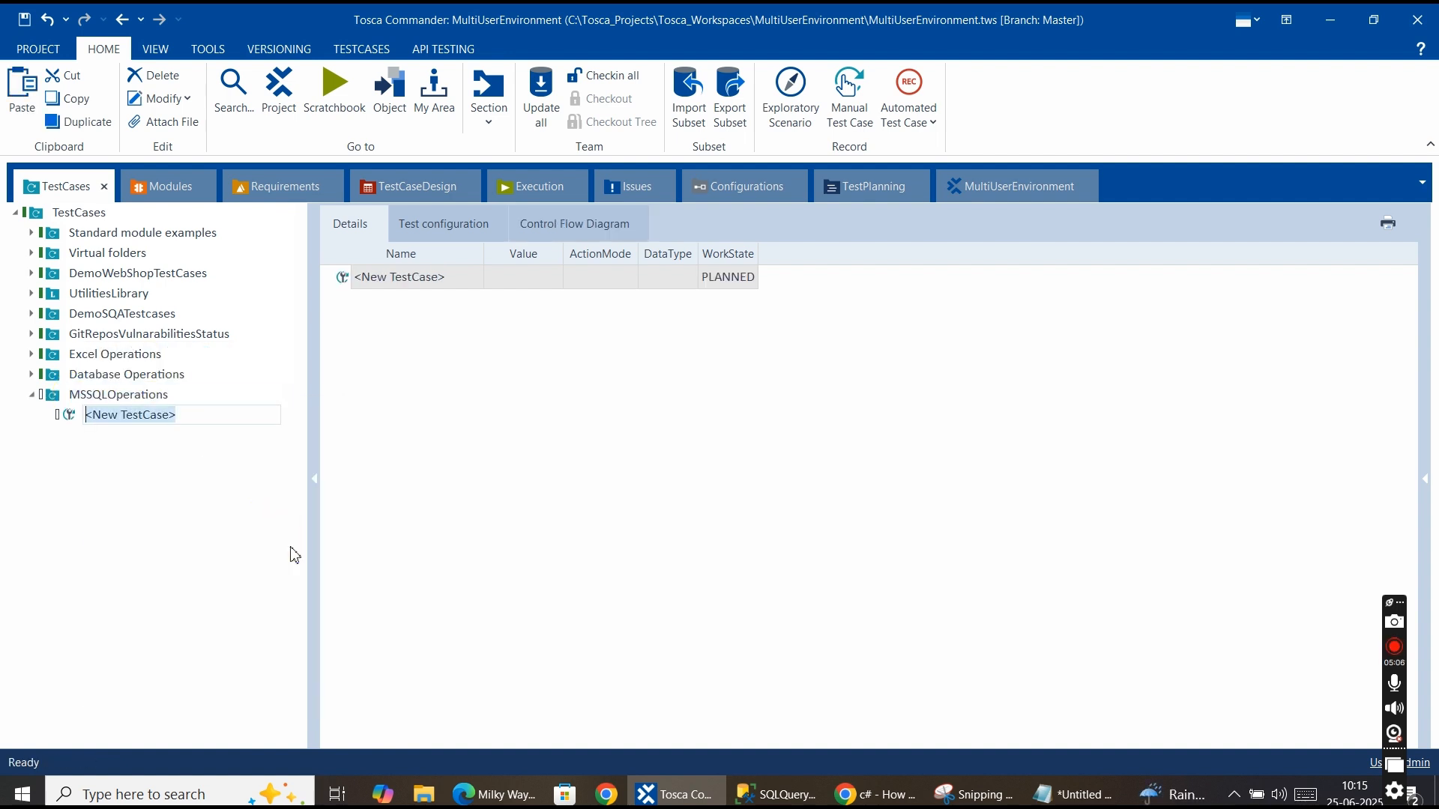
{"action": "type", "text": "RunSQLStmt"}
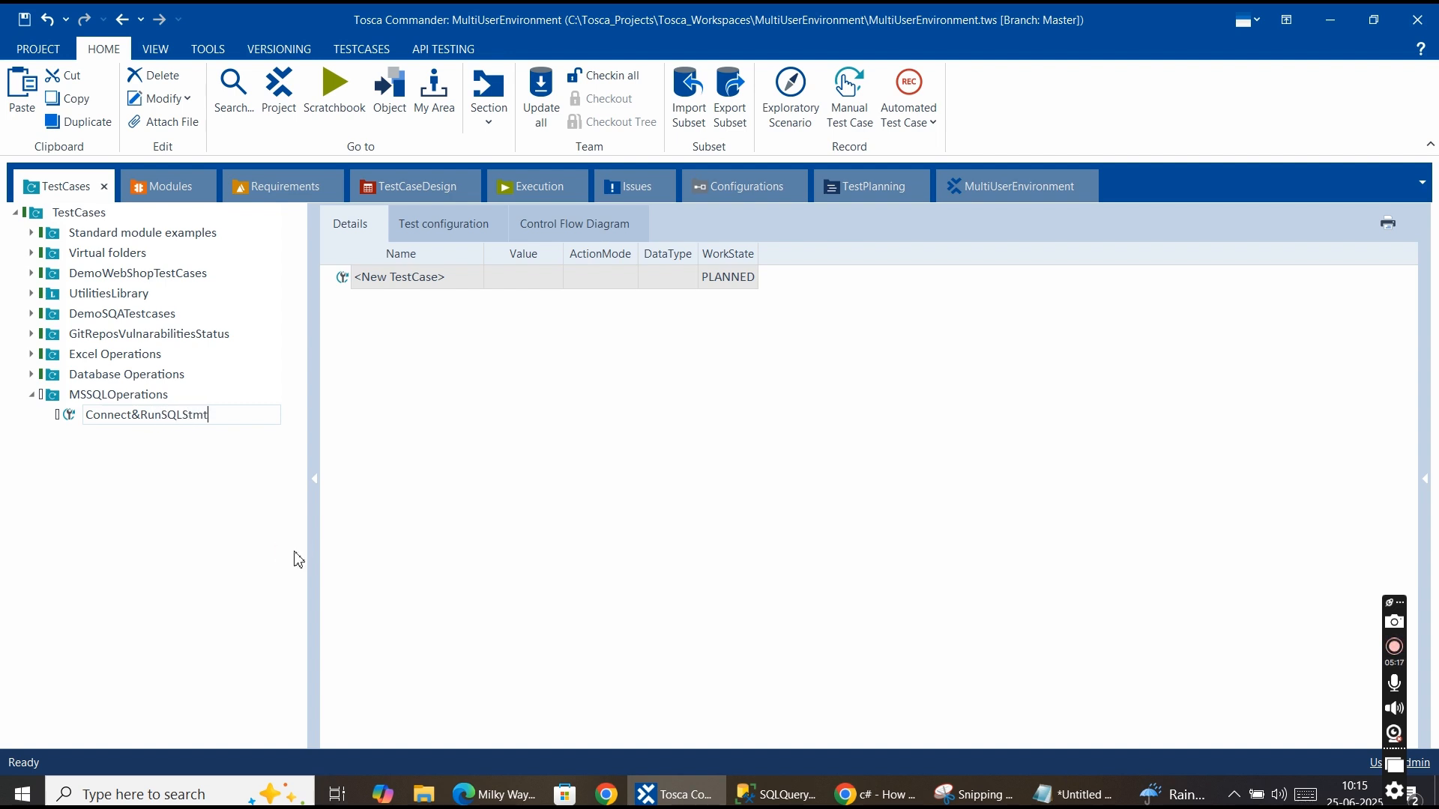
{"action": "key", "text": "Return"}
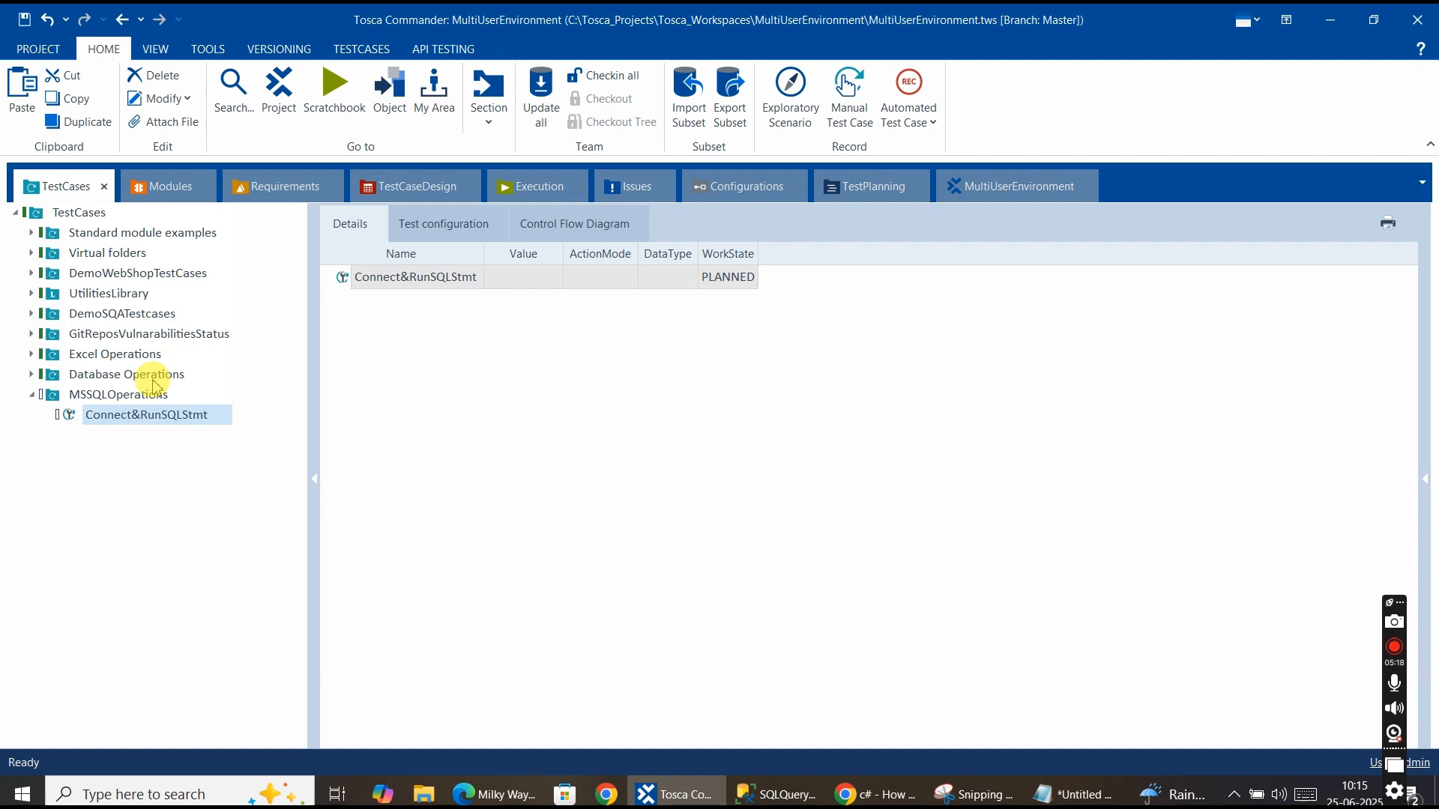
Add the TBox DB Open Connection module as a test step to the Connect&RunSQLStmt test case.
{"action": "left_click", "coordinate": [180, 180]}
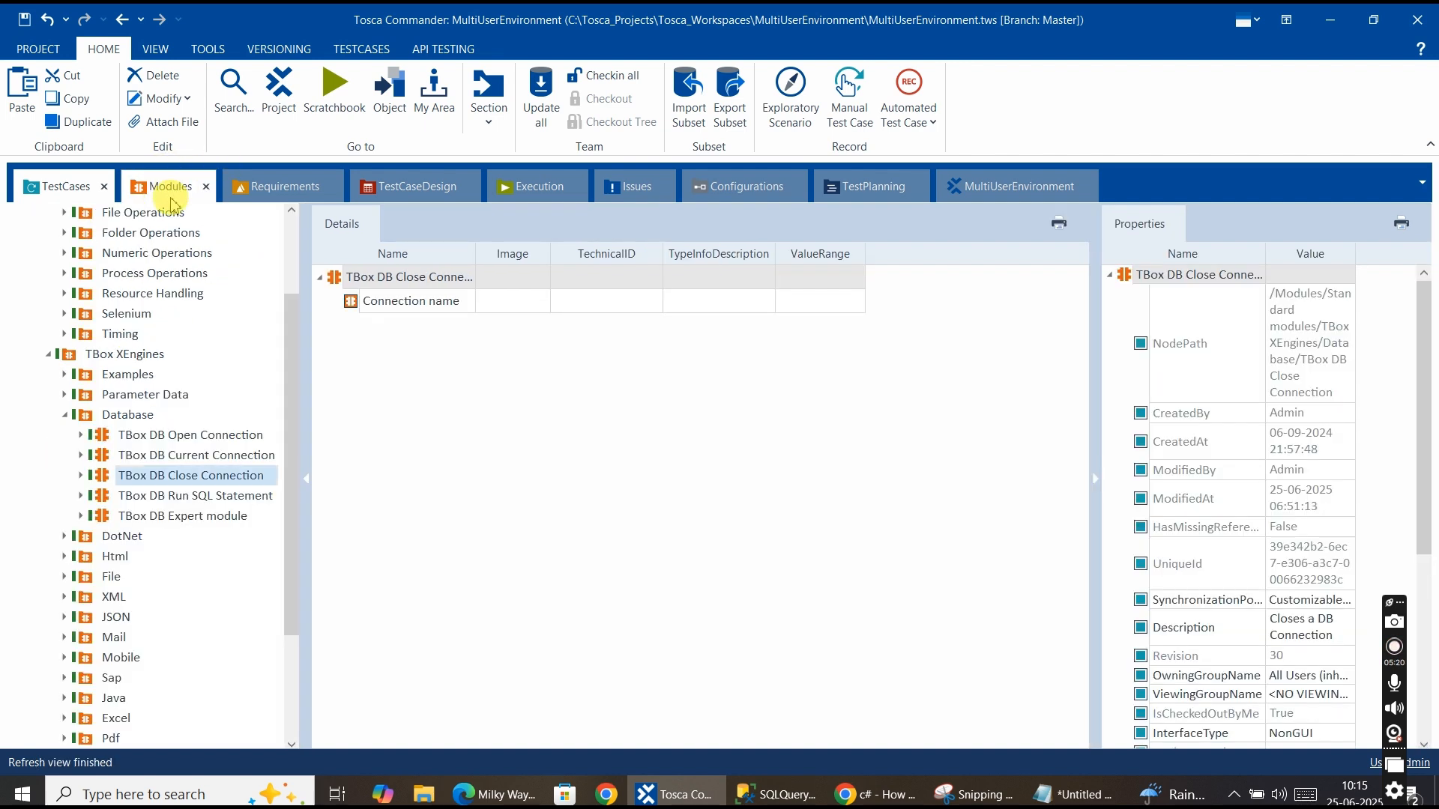
{"action": "left_click", "coordinate": [154, 436]}
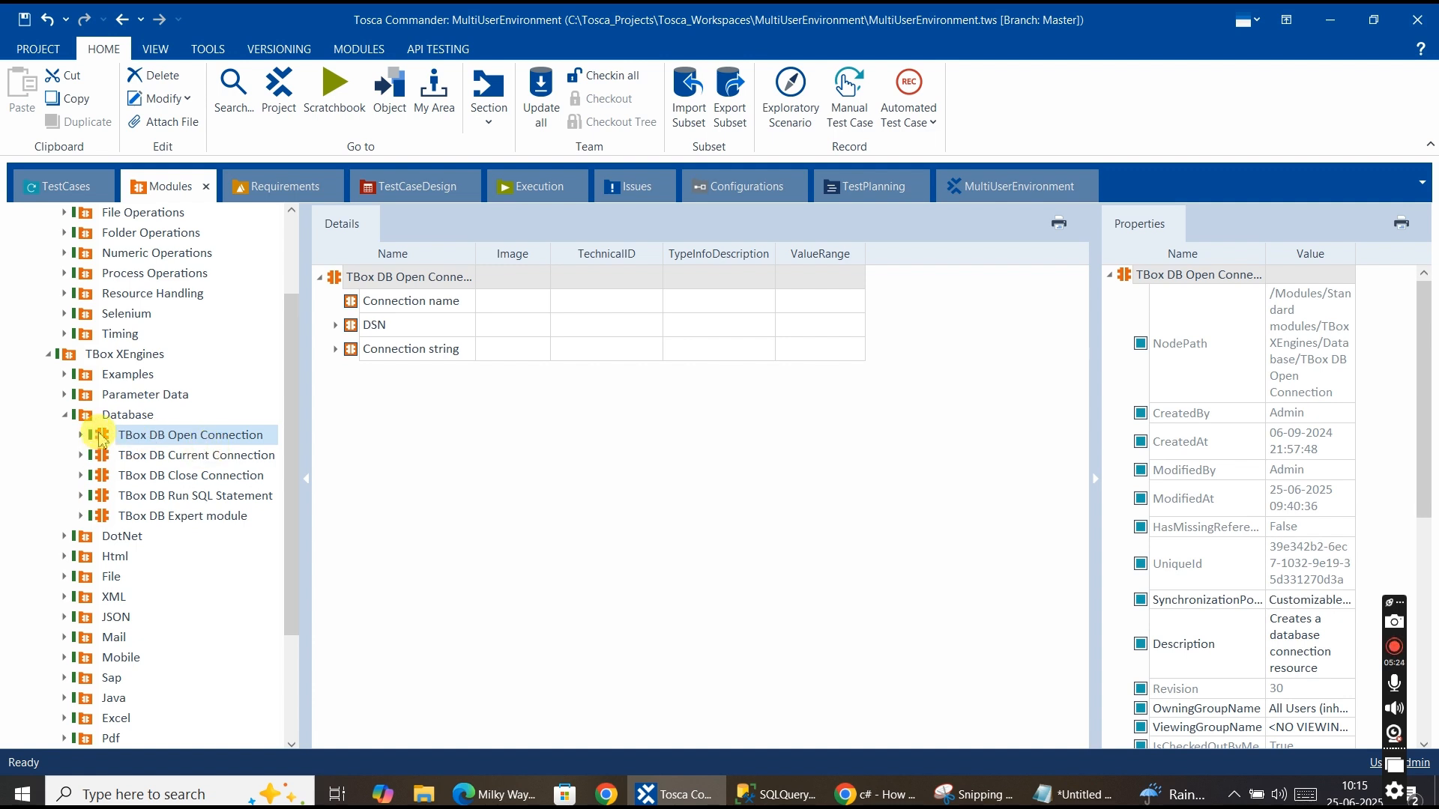
{"action": "mouse_move", "coordinate": [105, 438]}
{"action": "left_mouse_down"}
{"action": "mouse_move", "coordinate": [56, 368]}
{"action": "mouse_move", "coordinate": [38, 171]}
{"action": "mouse_move", "coordinate": [106, 422]}
{"action": "left_mouse_up"}
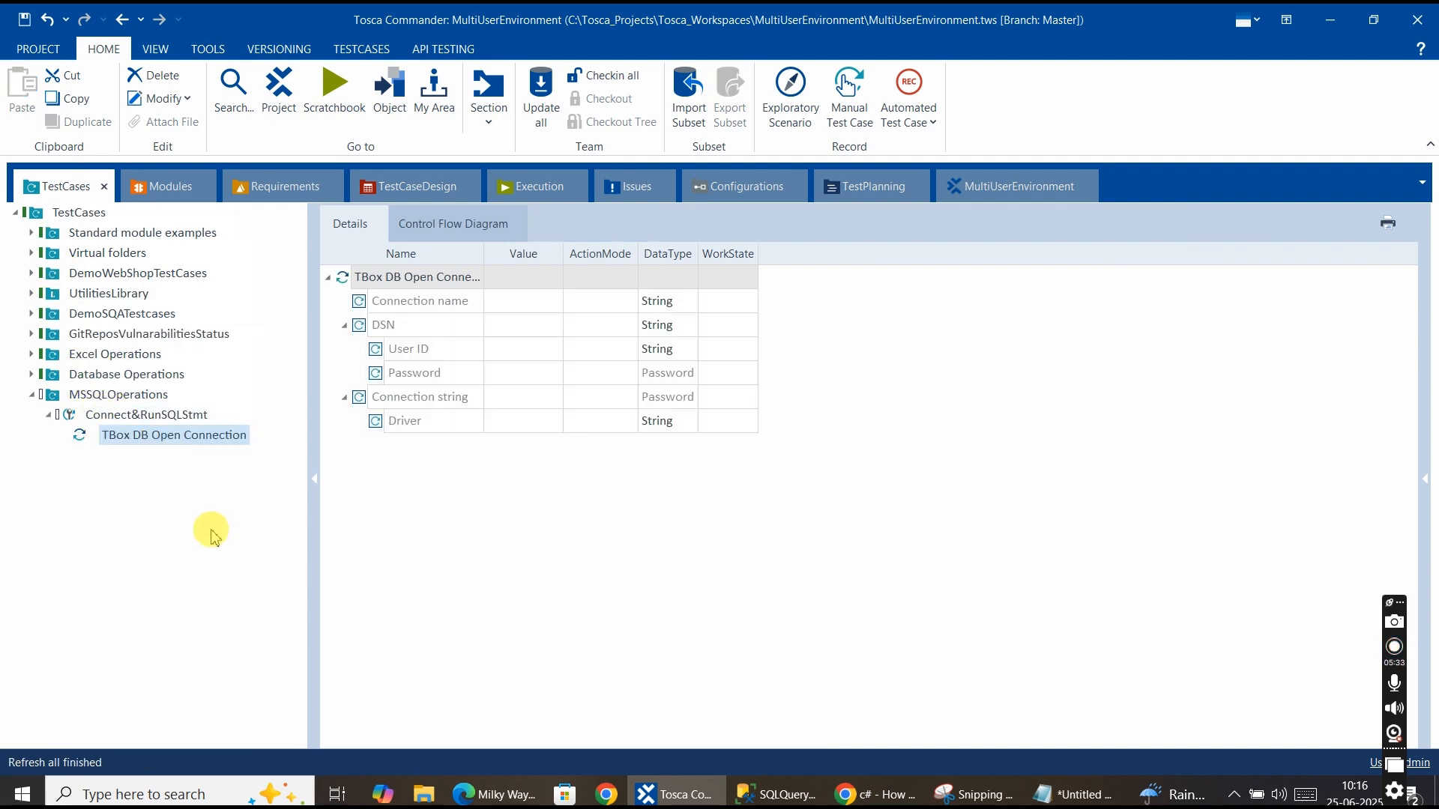
Set the Connect&RunSQLStmt test case's WorkState to IN_WORK.
{"action": "left_click", "coordinate": [168, 418]}
{"action": "left_click", "coordinate": [763, 283]}
{"action": "left_click", "coordinate": [750, 277]}
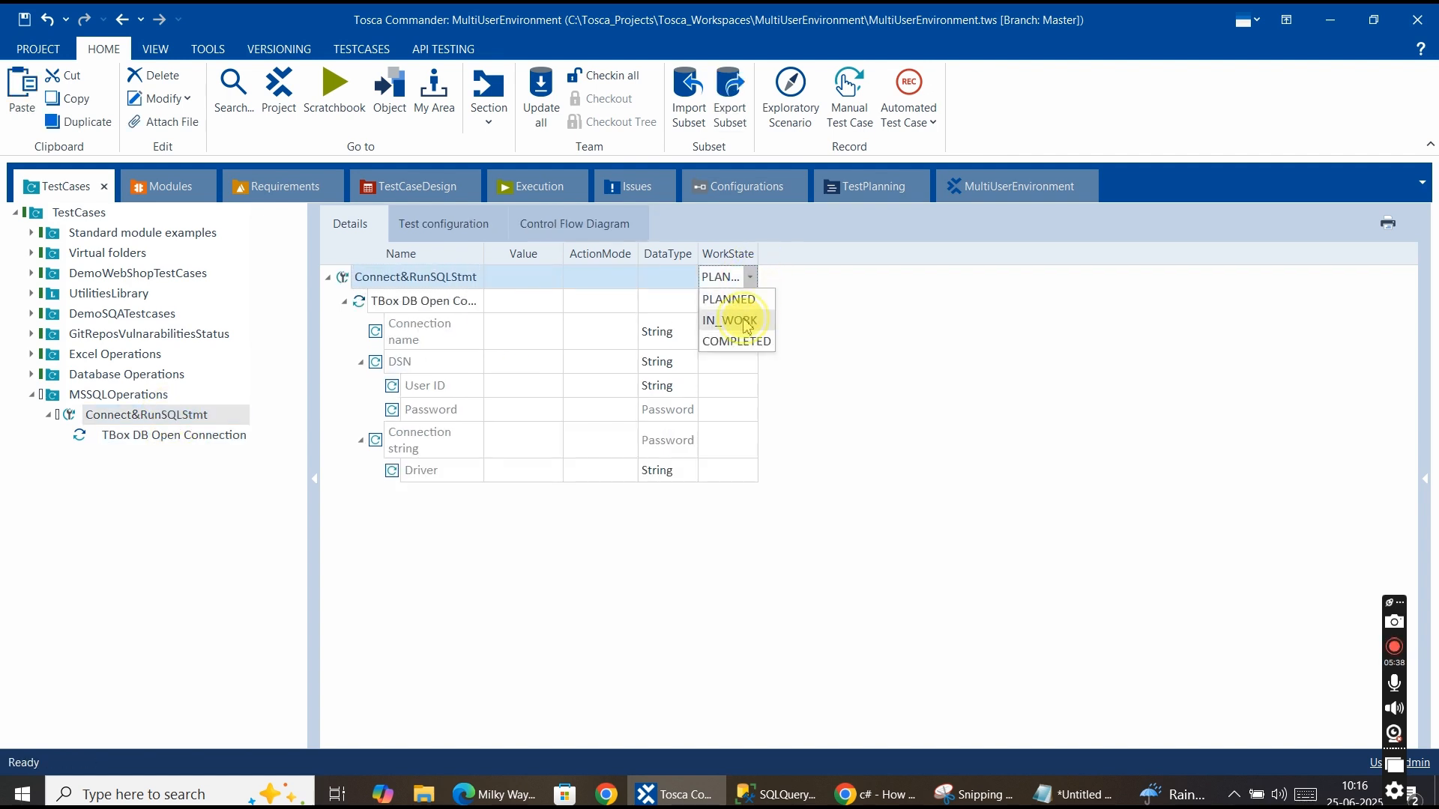
{"action": "left_click", "coordinate": [747, 322]}
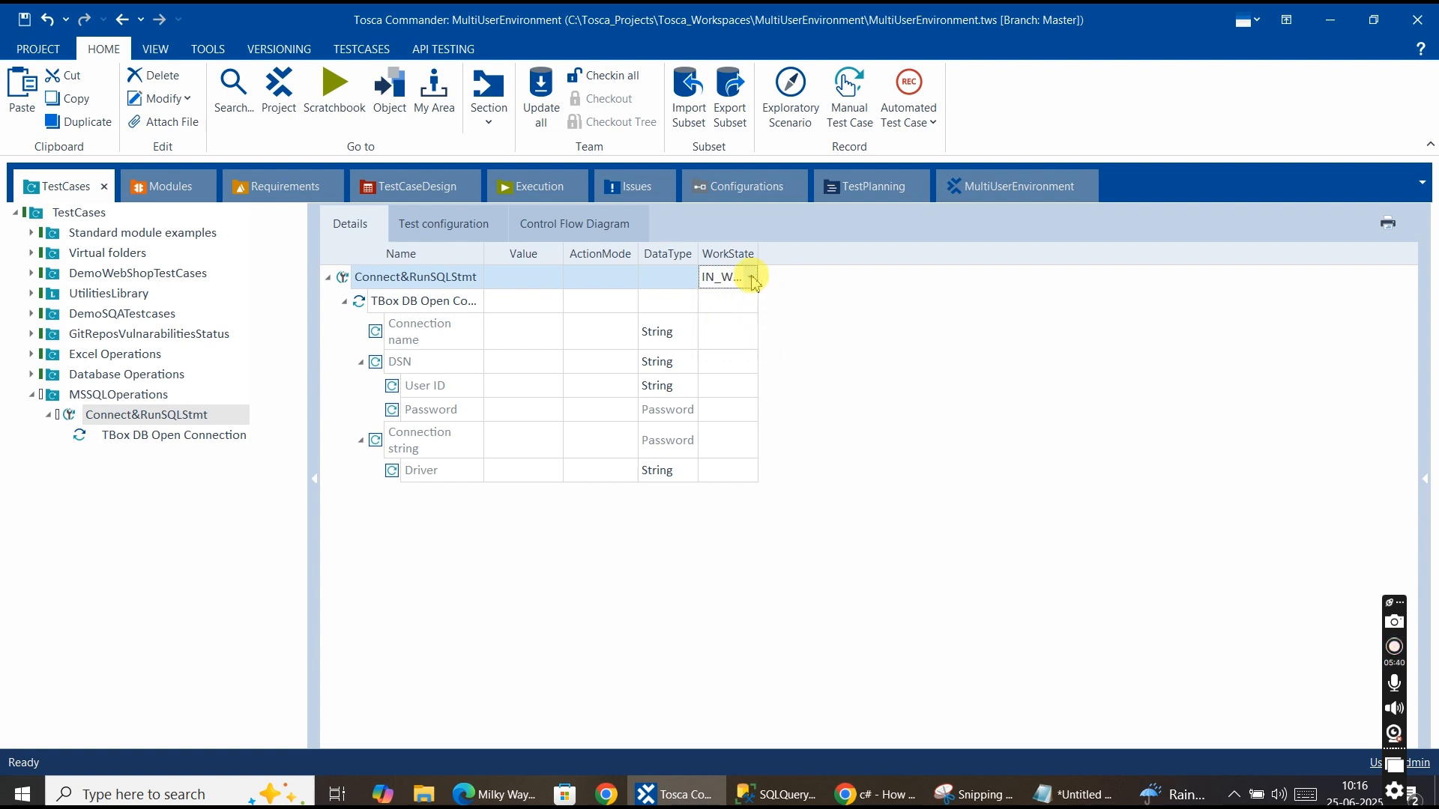
{"action": "left_click", "coordinate": [751, 277]}
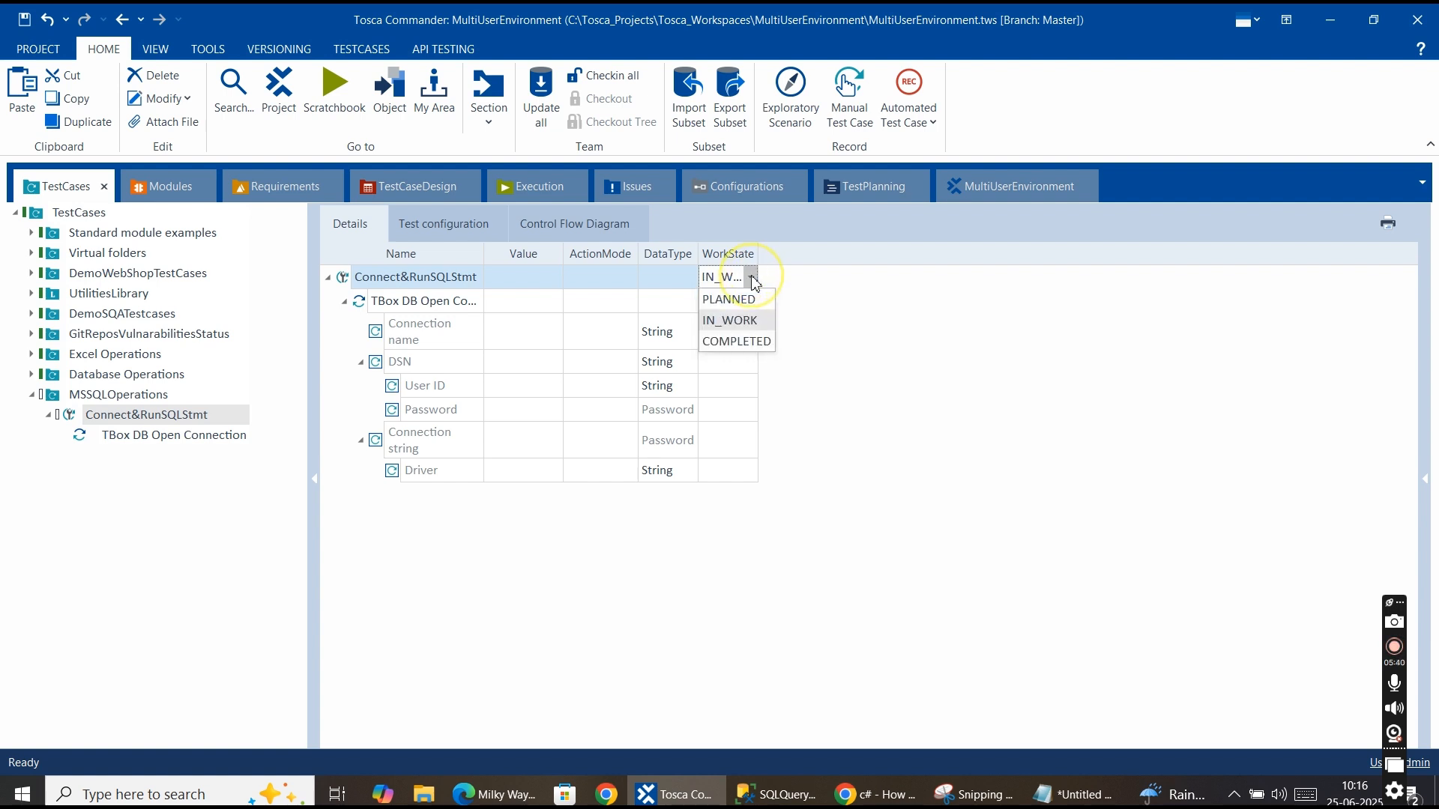
{"action": "left_click", "coordinate": [736, 323]}
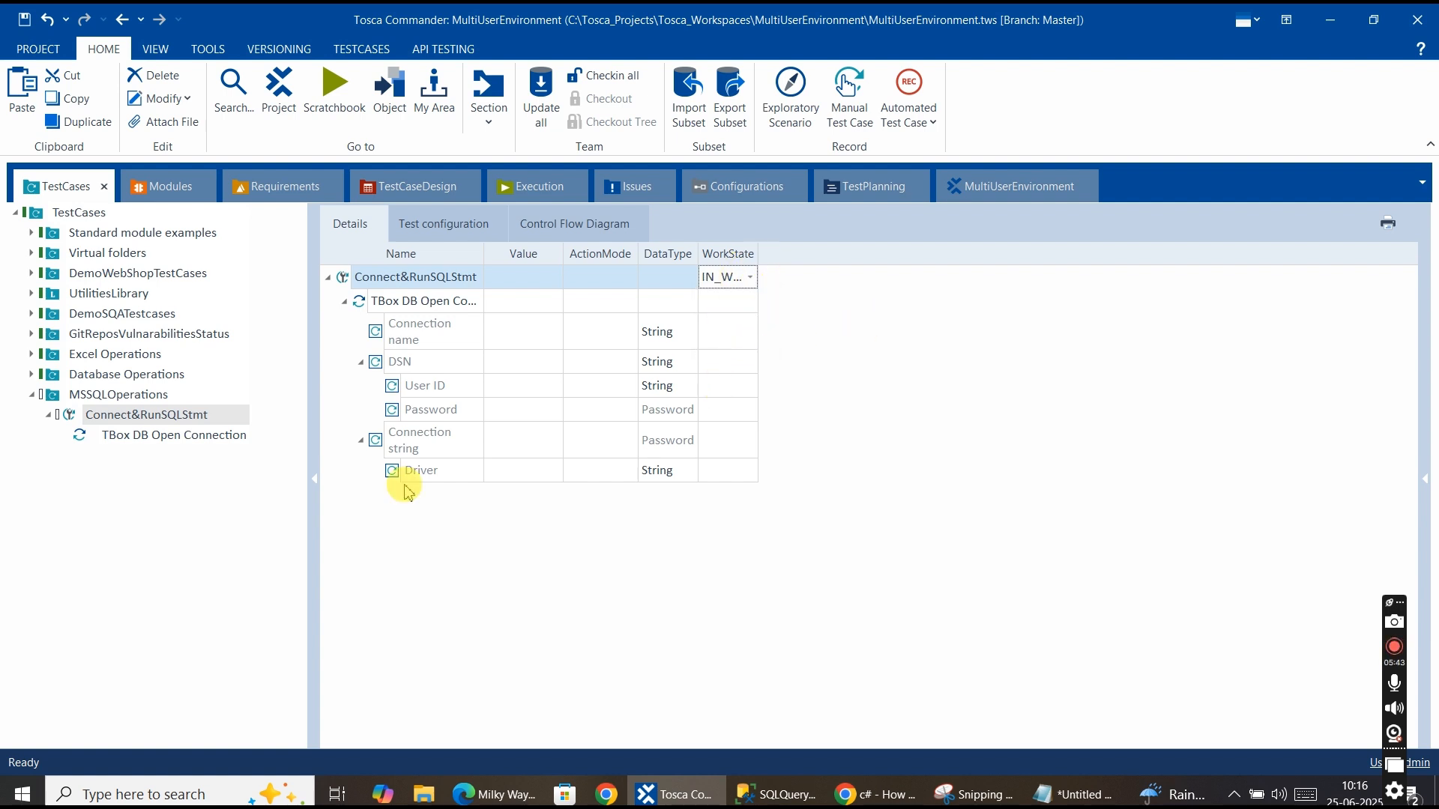
Examine the Open Connection step's DSN and Connection string attributes and their descriptions.
{"action": "left_click", "coordinate": [141, 442]}
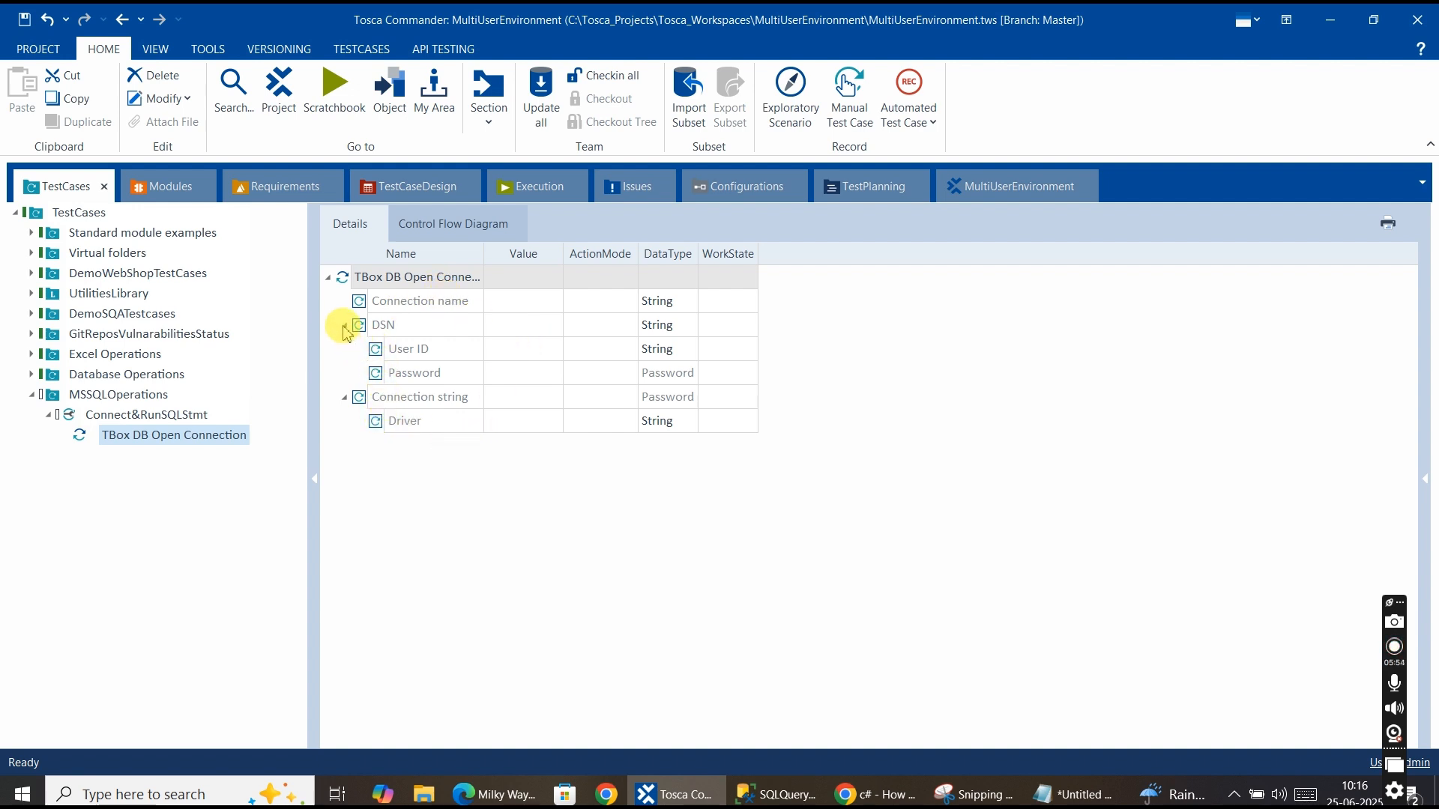
{"action": "left_click", "coordinate": [418, 327]}
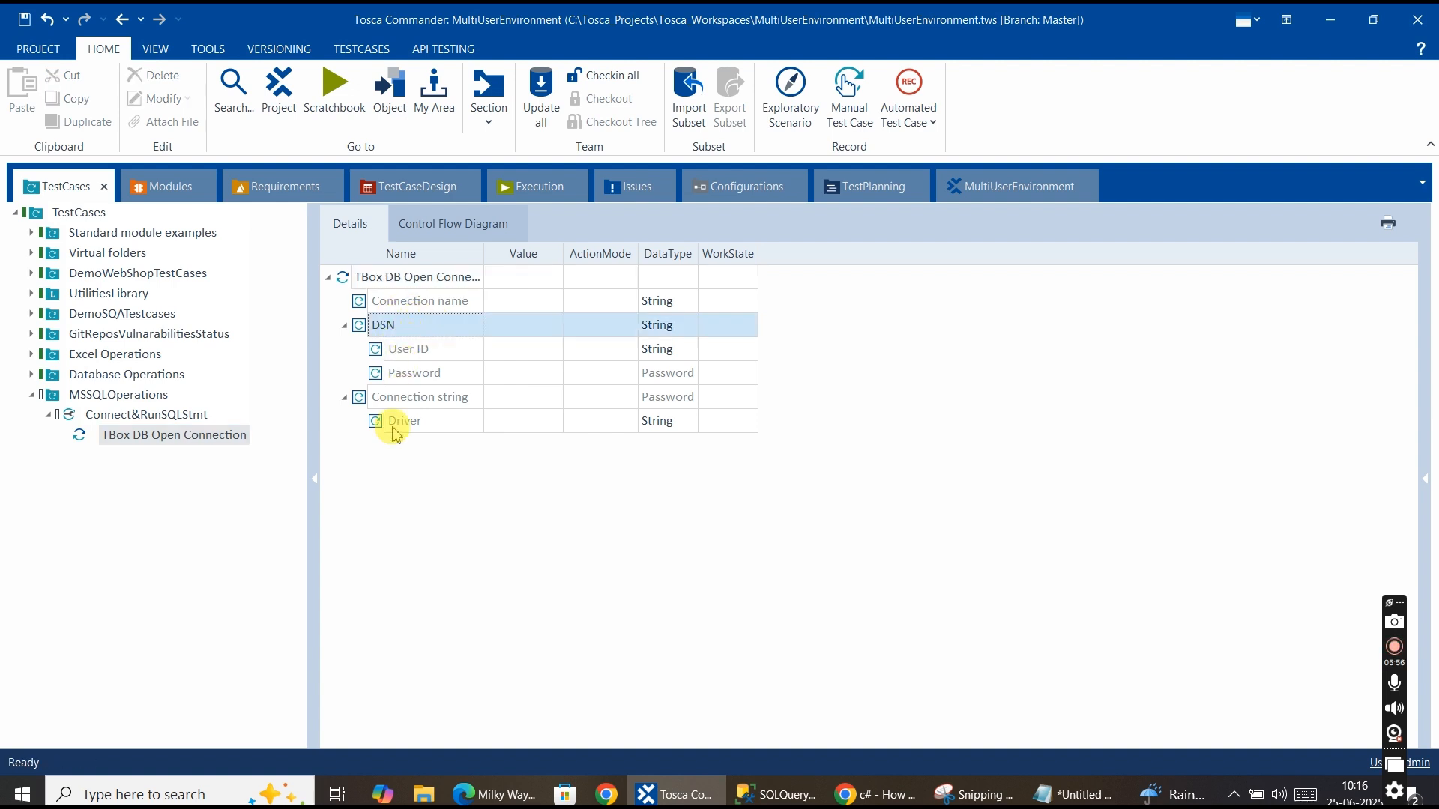
{"action": "left_click", "coordinate": [450, 397]}
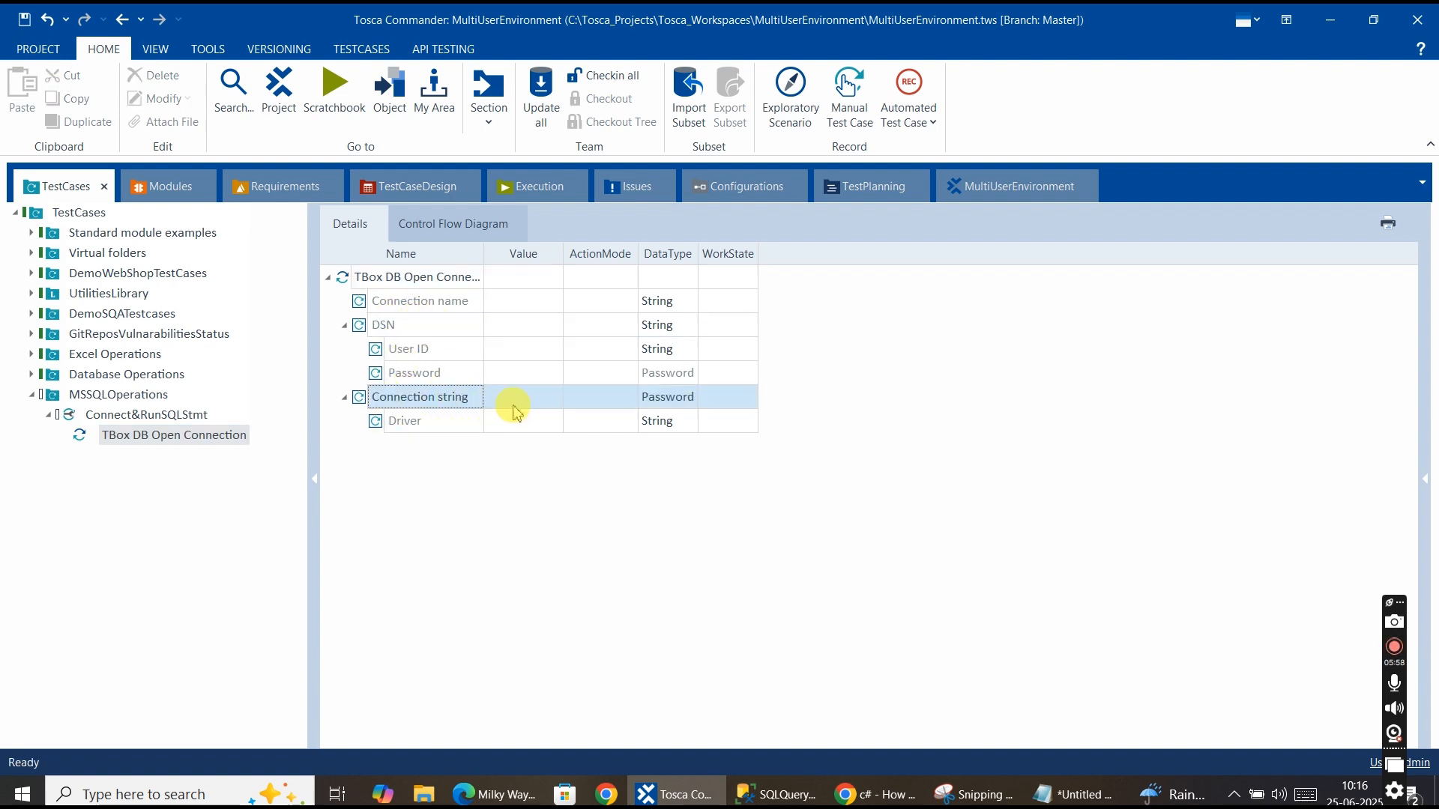
{"action": "left_click", "coordinate": [386, 326]}
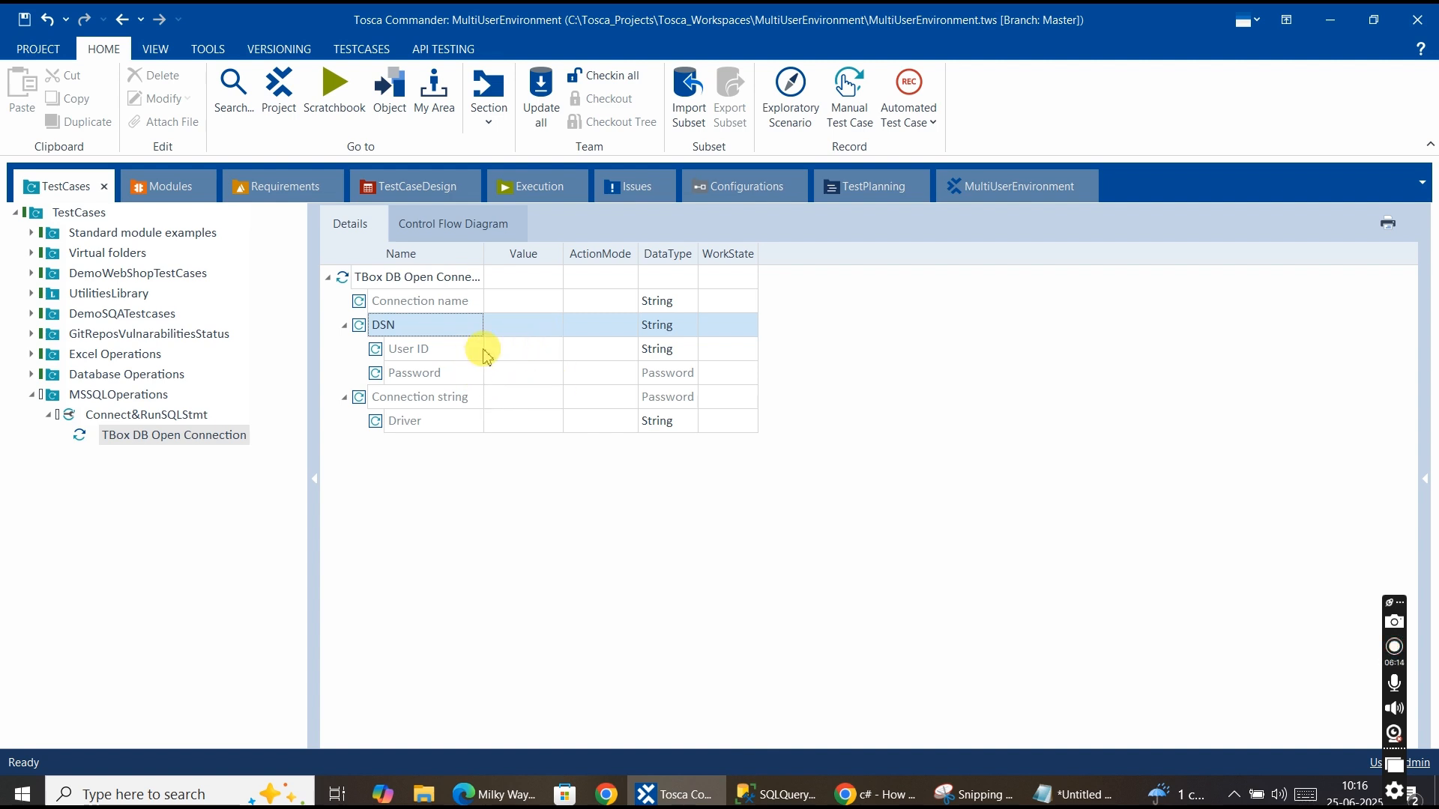
{"action": "left_click", "coordinate": [498, 325]}
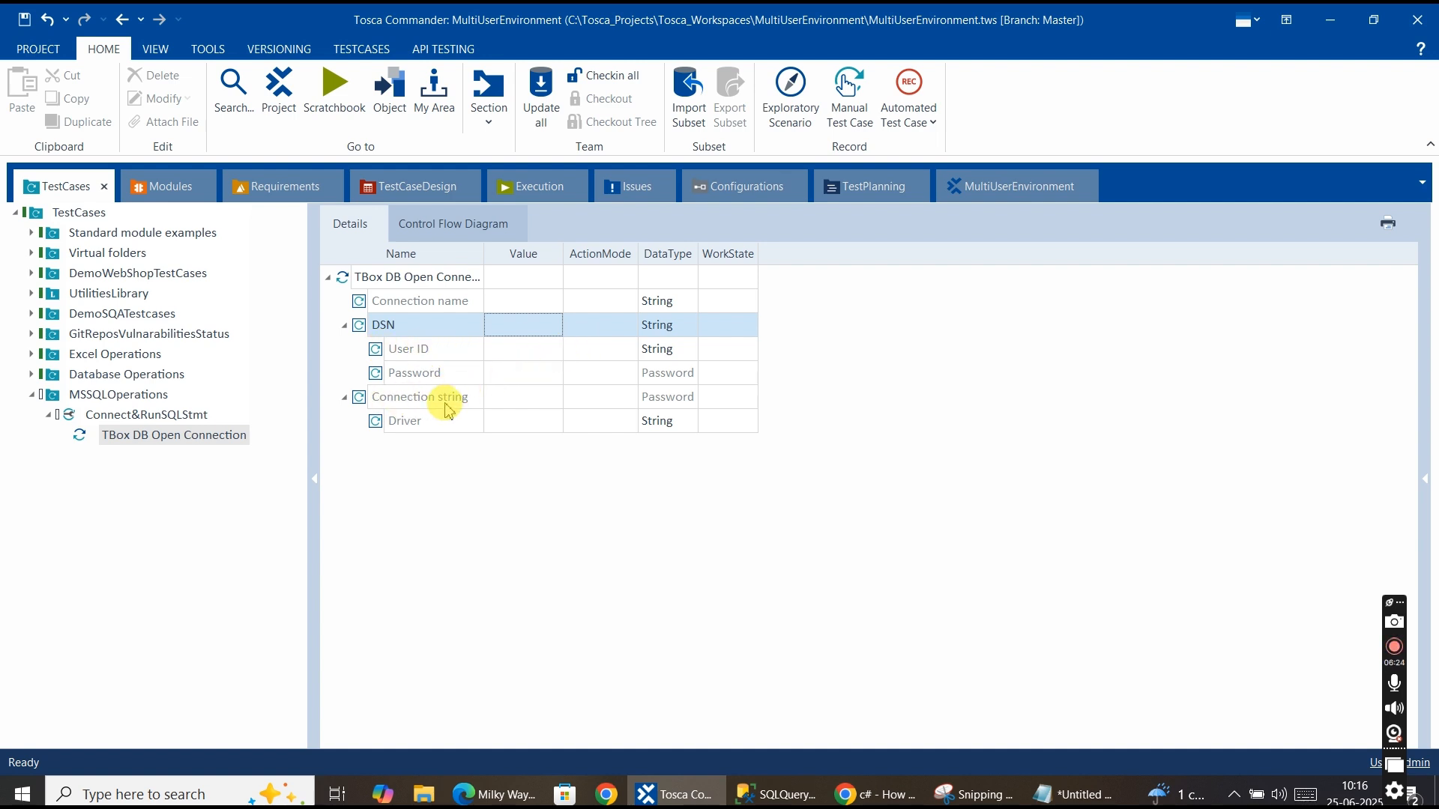
{"action": "left_click", "coordinate": [489, 399]}
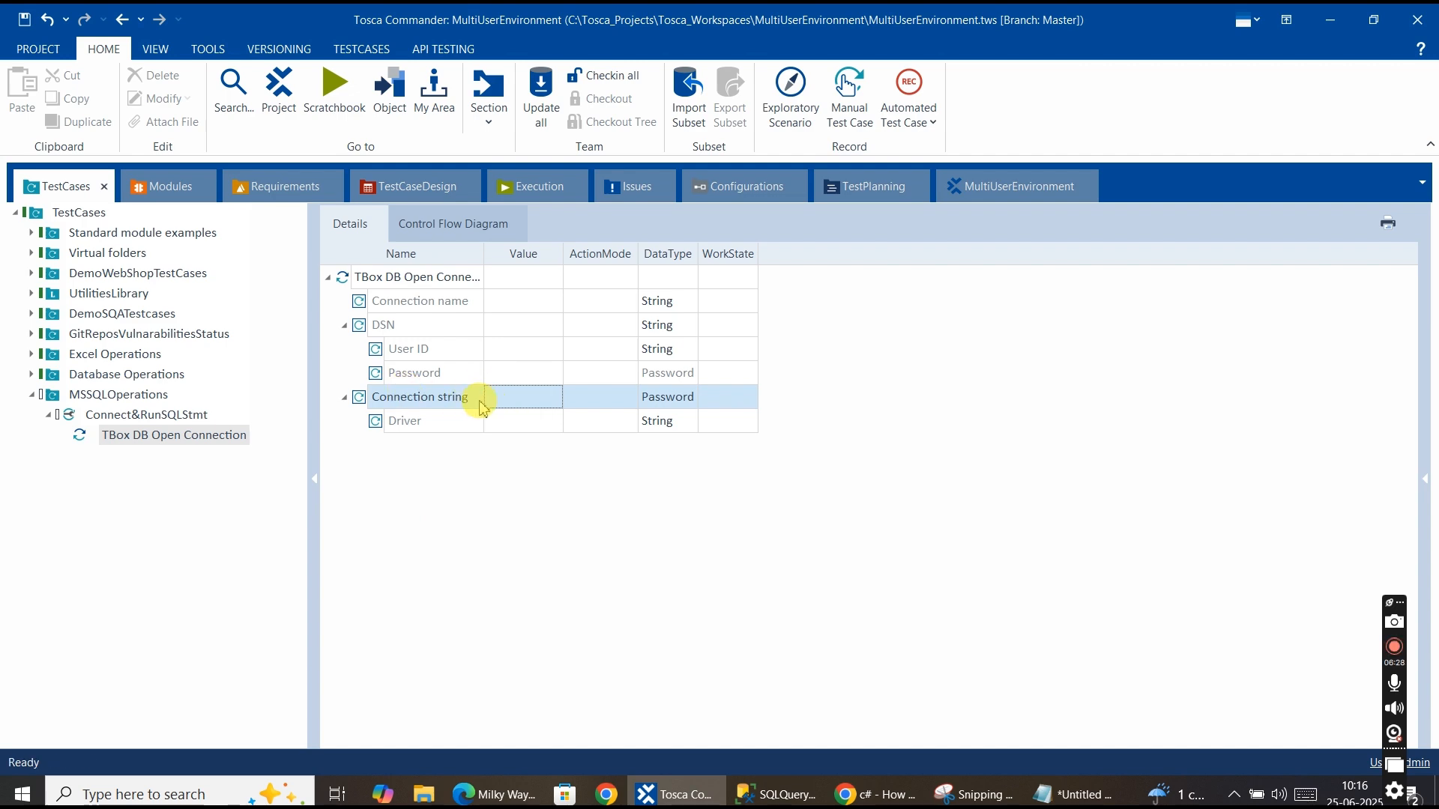
Compare the connection-string query in SQL Server Management Studio with the Stack Overflow answer in the browser.
{"action": "left_click", "coordinate": [779, 794]}
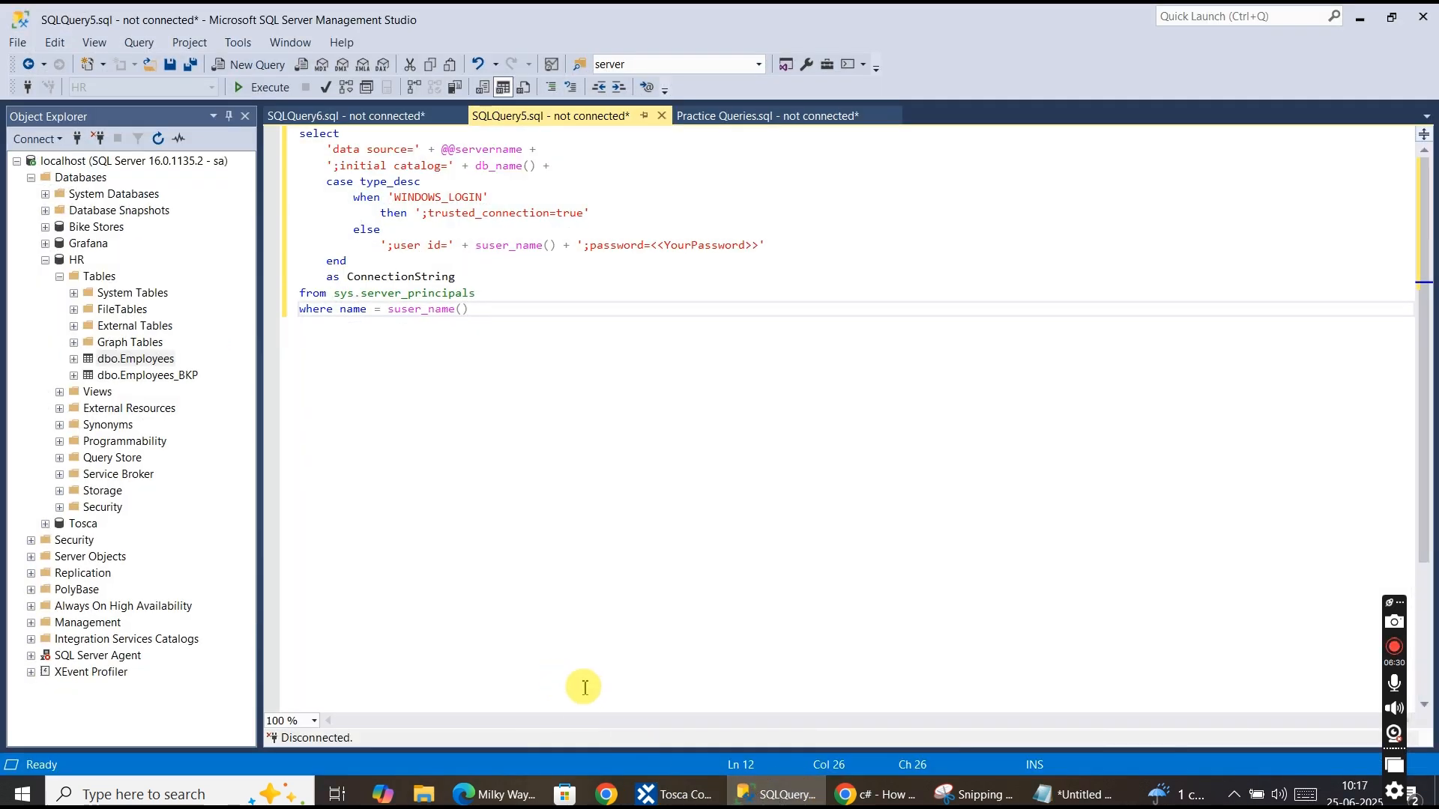
{"action": "left_click", "coordinate": [873, 794]}
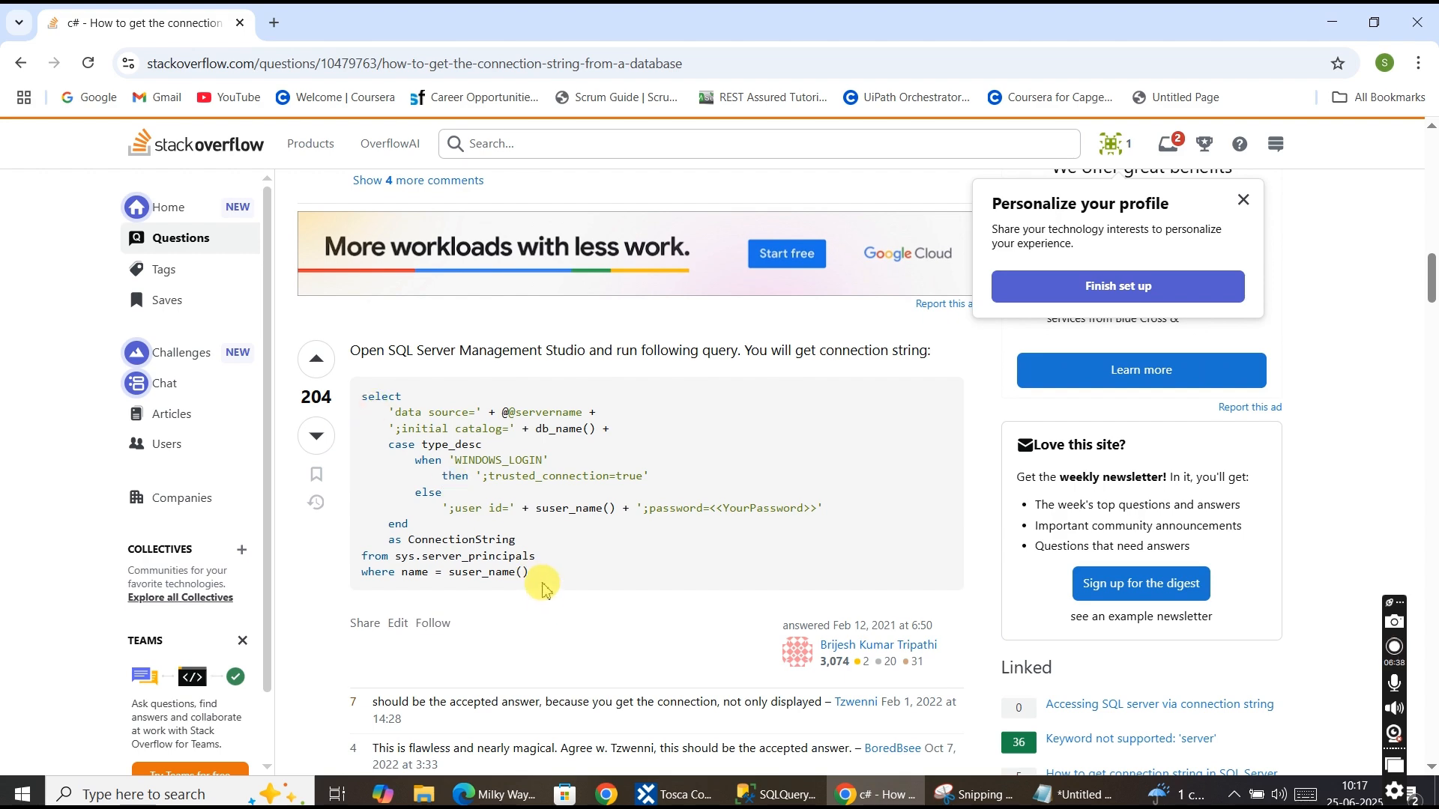
{"action": "left_click_drag", "start_coordinate": [359, 393], "coordinate": [563, 580]}
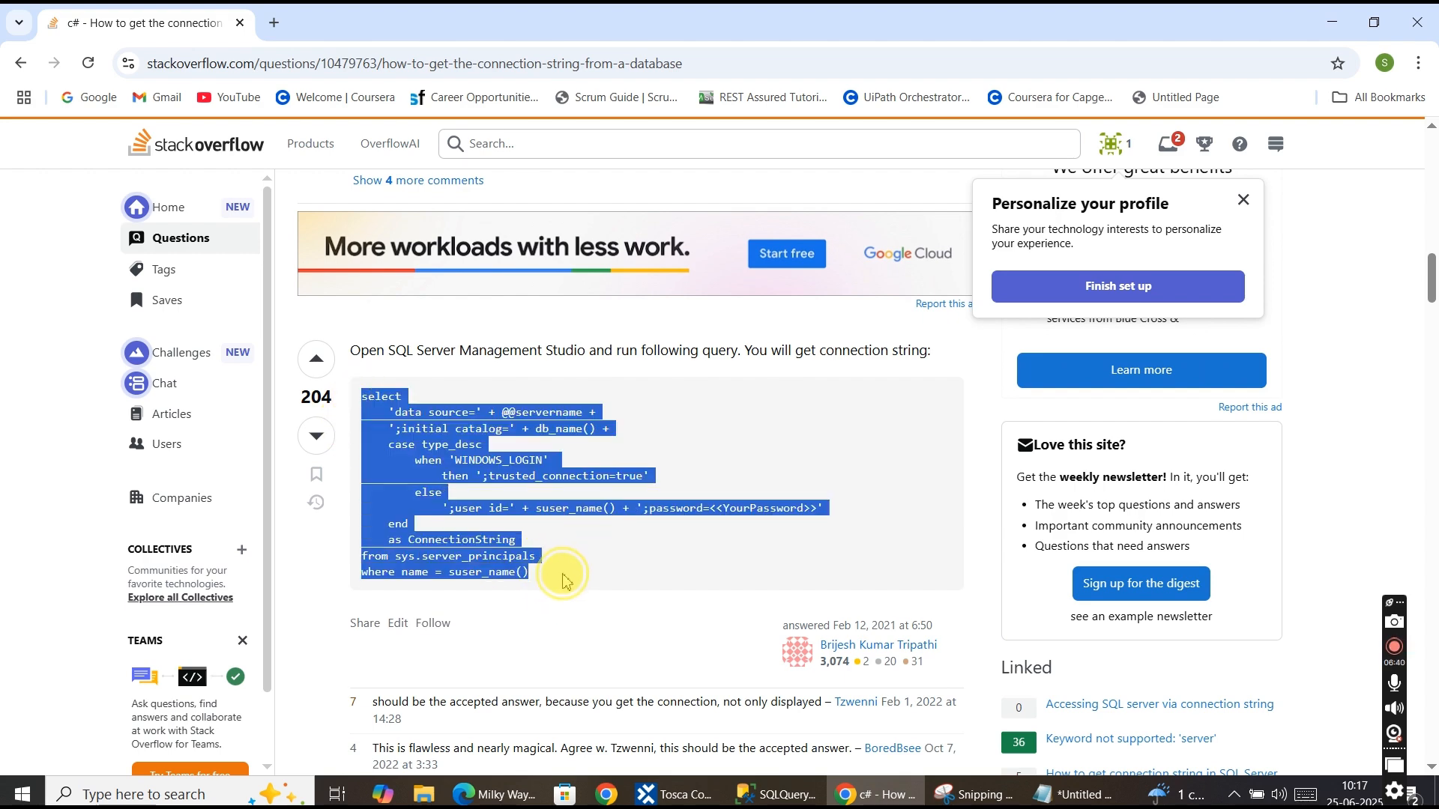
{"action": "left_click", "coordinate": [787, 796]}
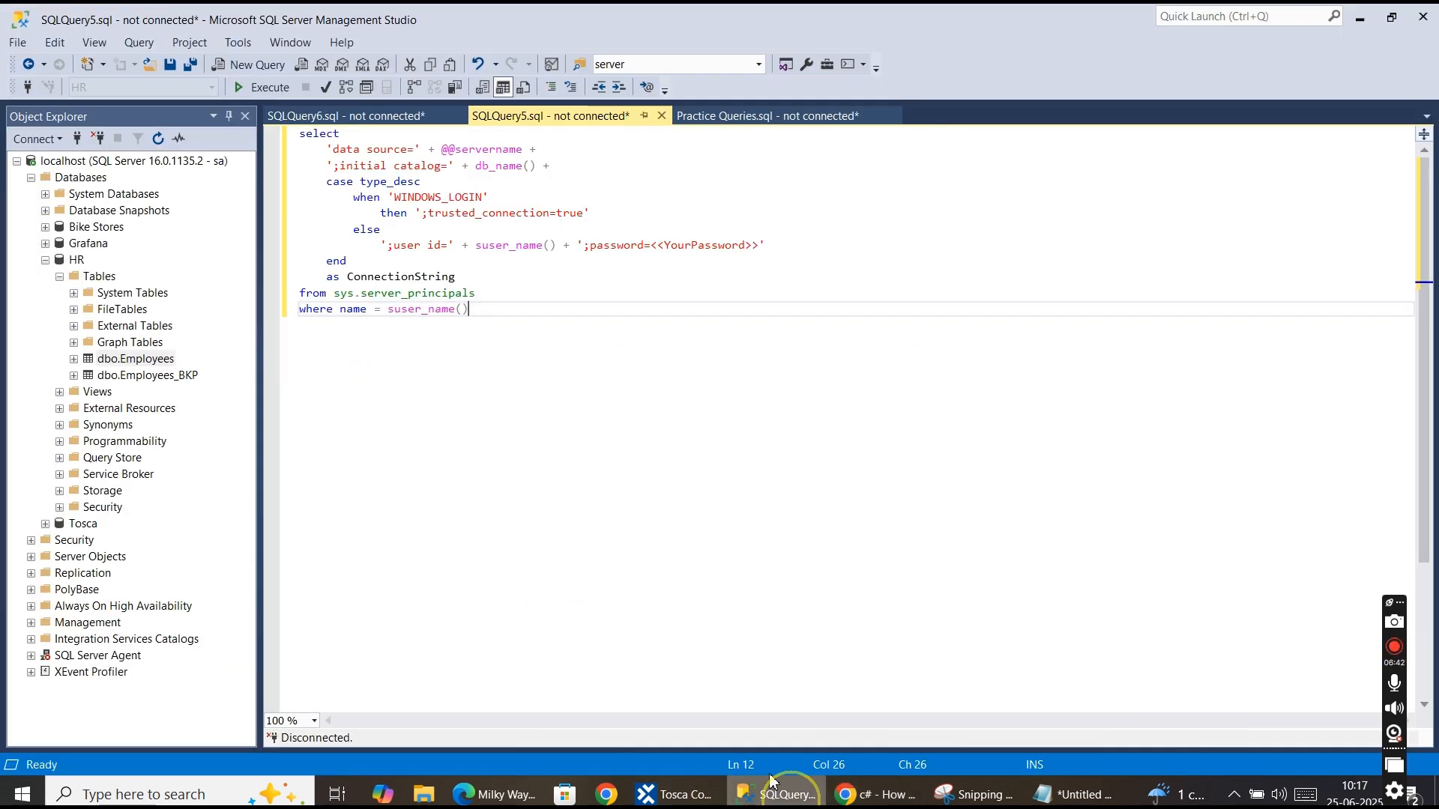
{"action": "left_click_drag", "start_coordinate": [471, 309], "coordinate": [289, 114]}
Examine the snipped connection-string query result in Snipping Tool, then return to Tosca Commander.
{"action": "left_click", "coordinate": [972, 795]}
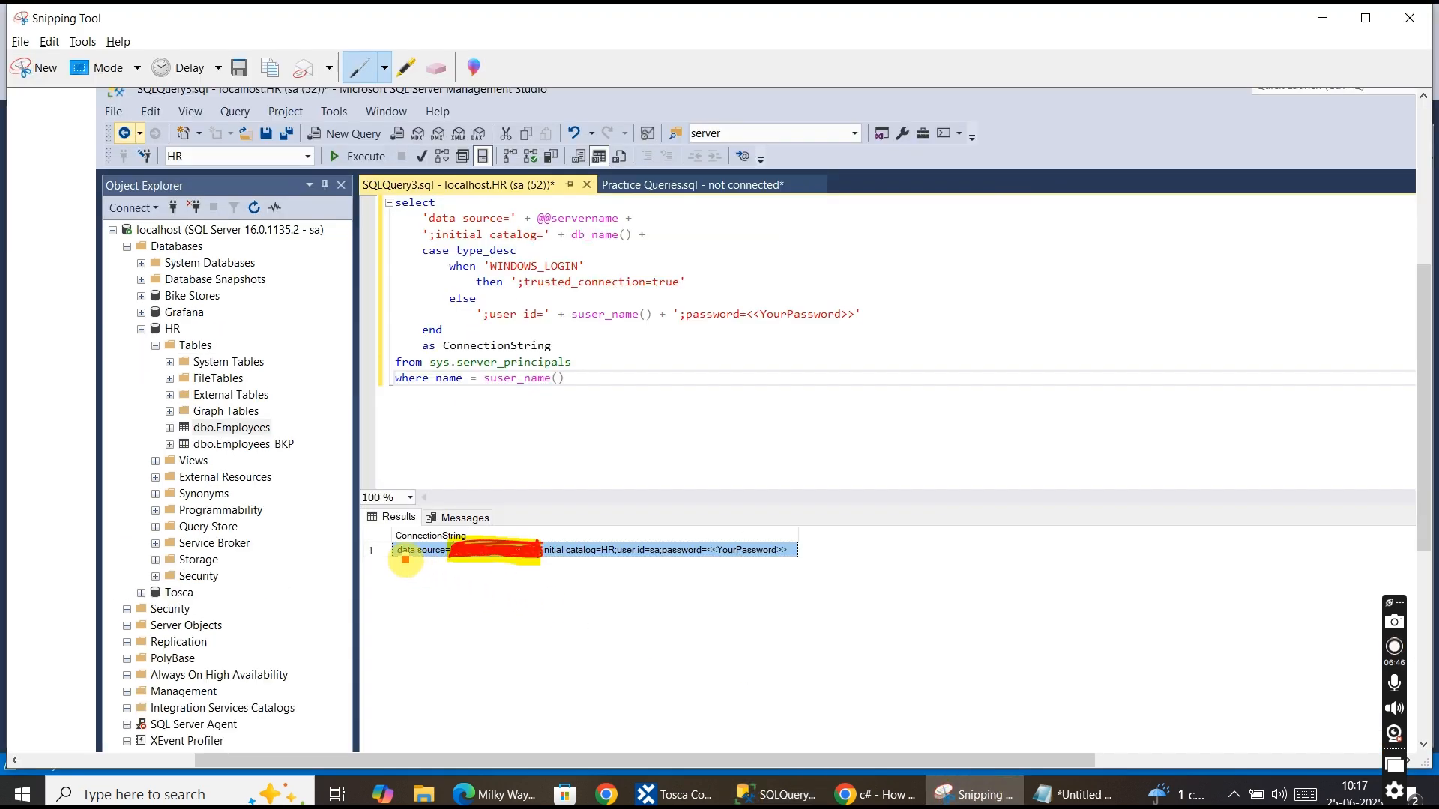
{"action": "left_click", "coordinate": [406, 559]}
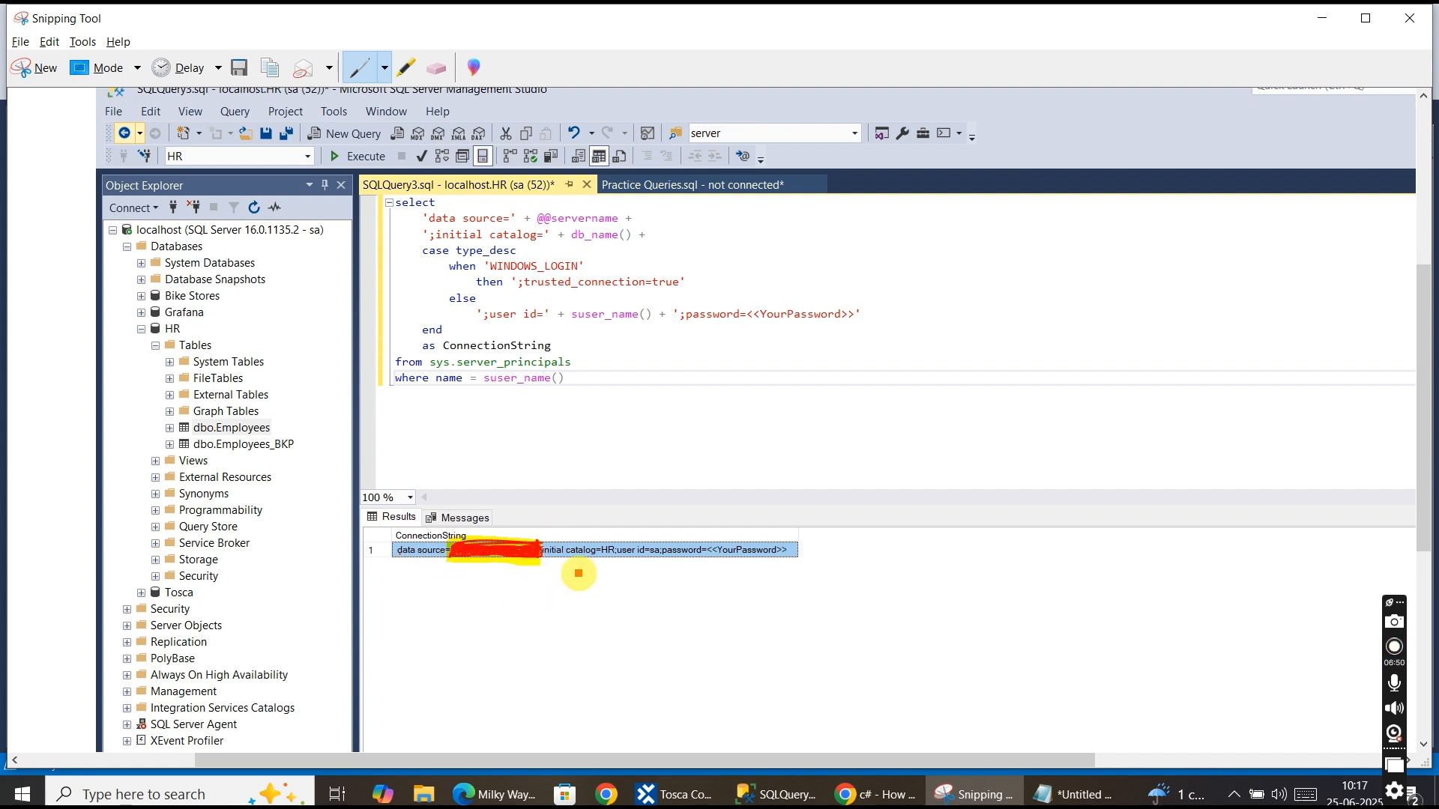
{"action": "left_click_drag", "start_coordinate": [596, 559], "coordinate": [605, 563]}
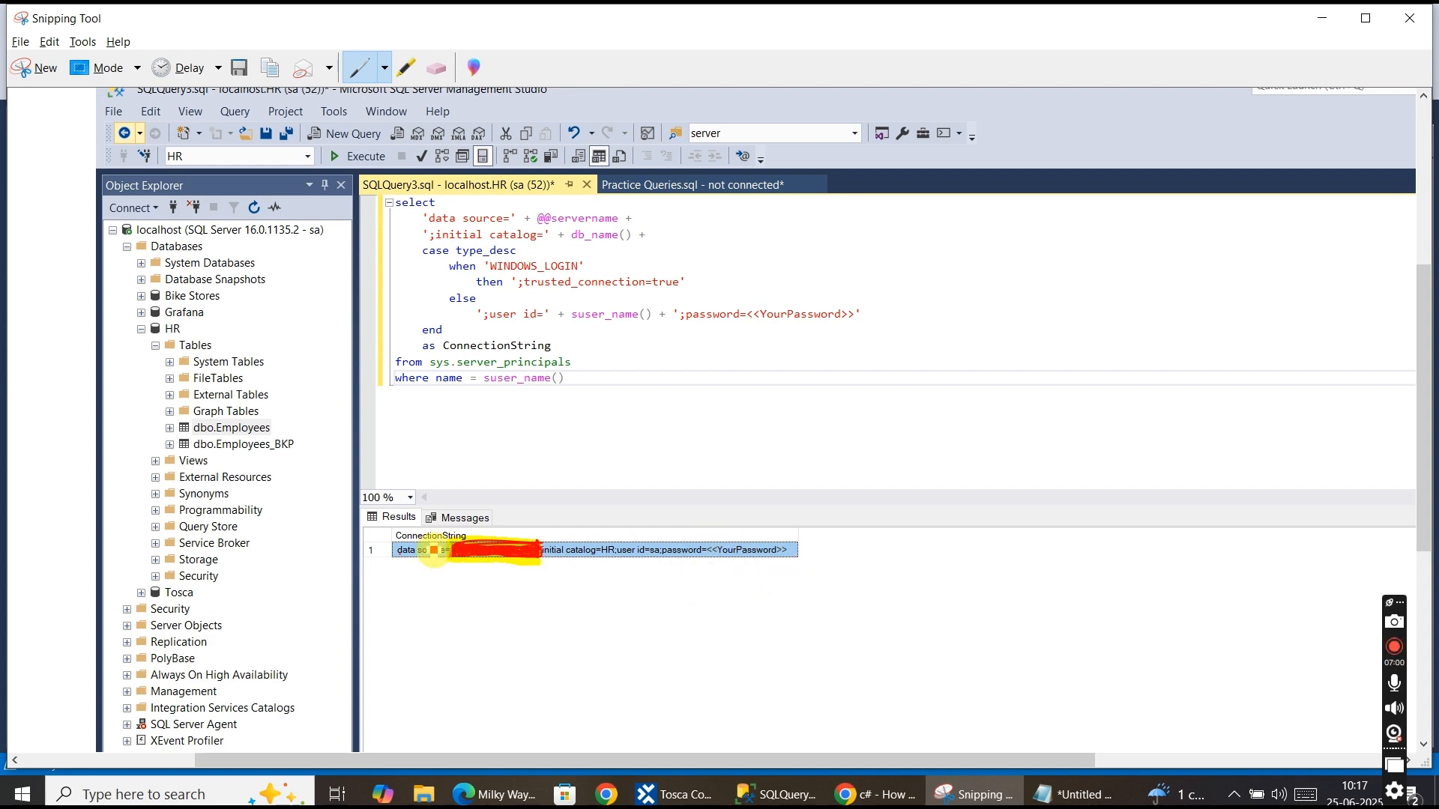
{"action": "left_click", "coordinate": [672, 793]}
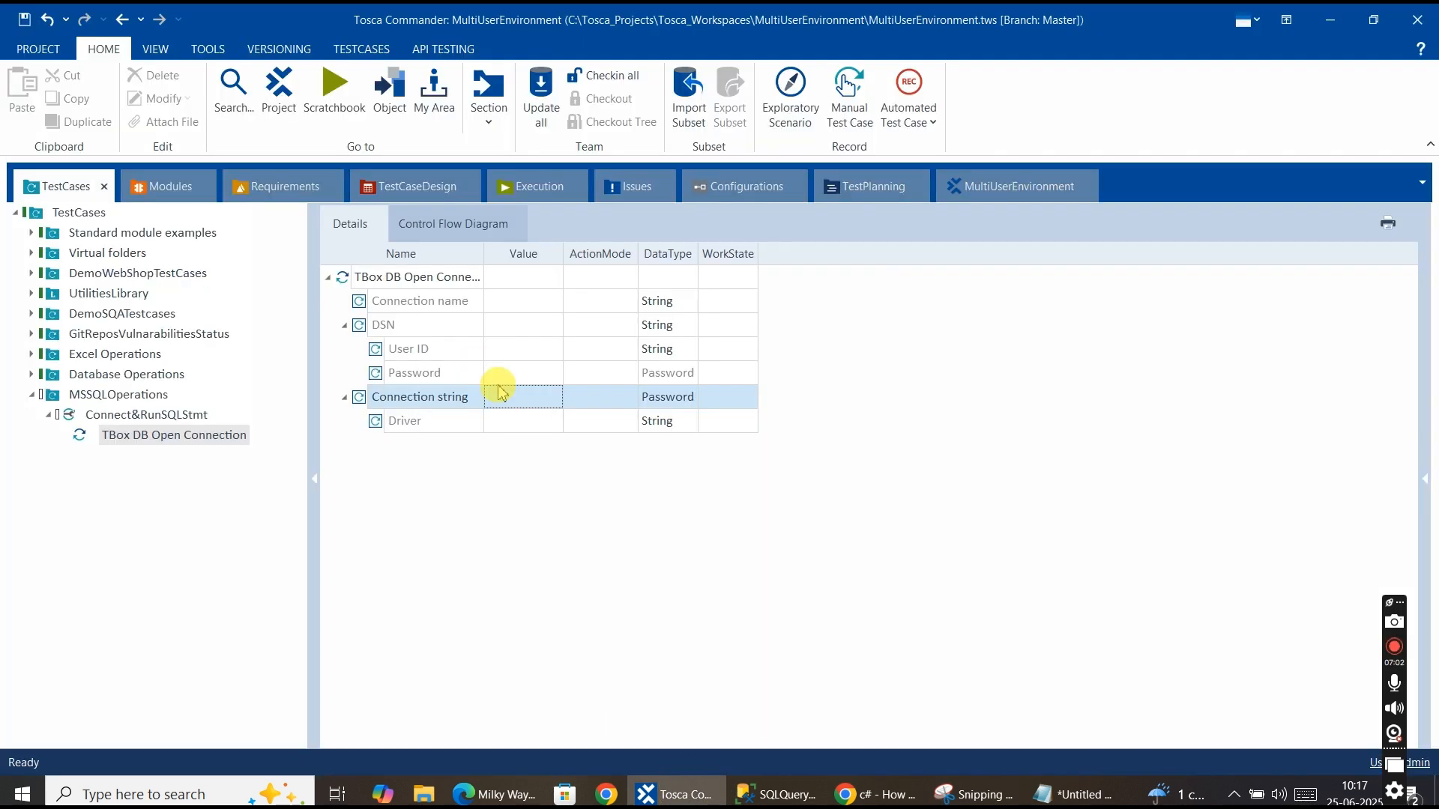
Set the Open Connection step's Driver to MSSQL under the Connection string.
{"action": "left_click", "coordinate": [512, 405]}
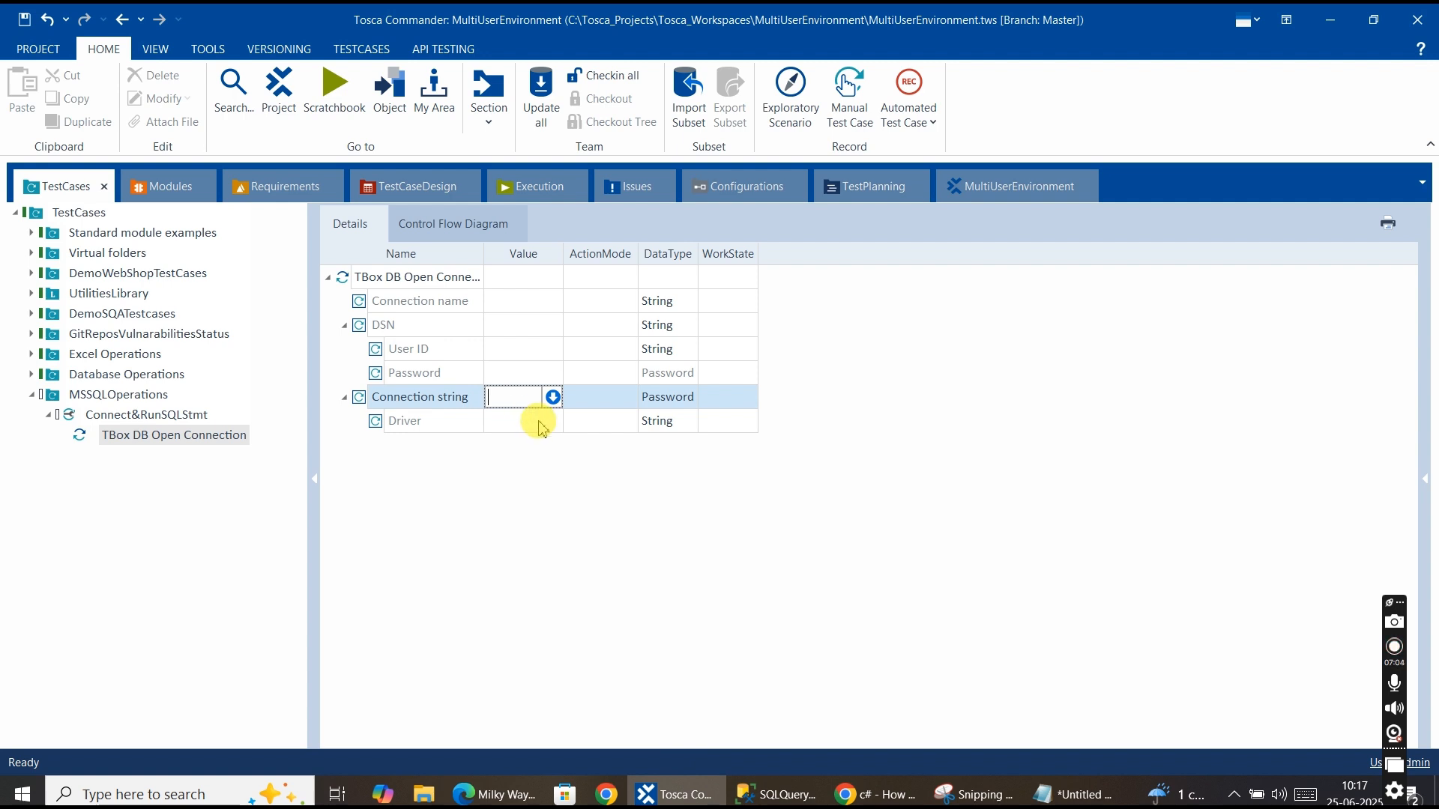
{"action": "left_click", "coordinate": [538, 423]}
{"action": "left_click", "coordinate": [544, 425]}
{"action": "left_click", "coordinate": [544, 424]}
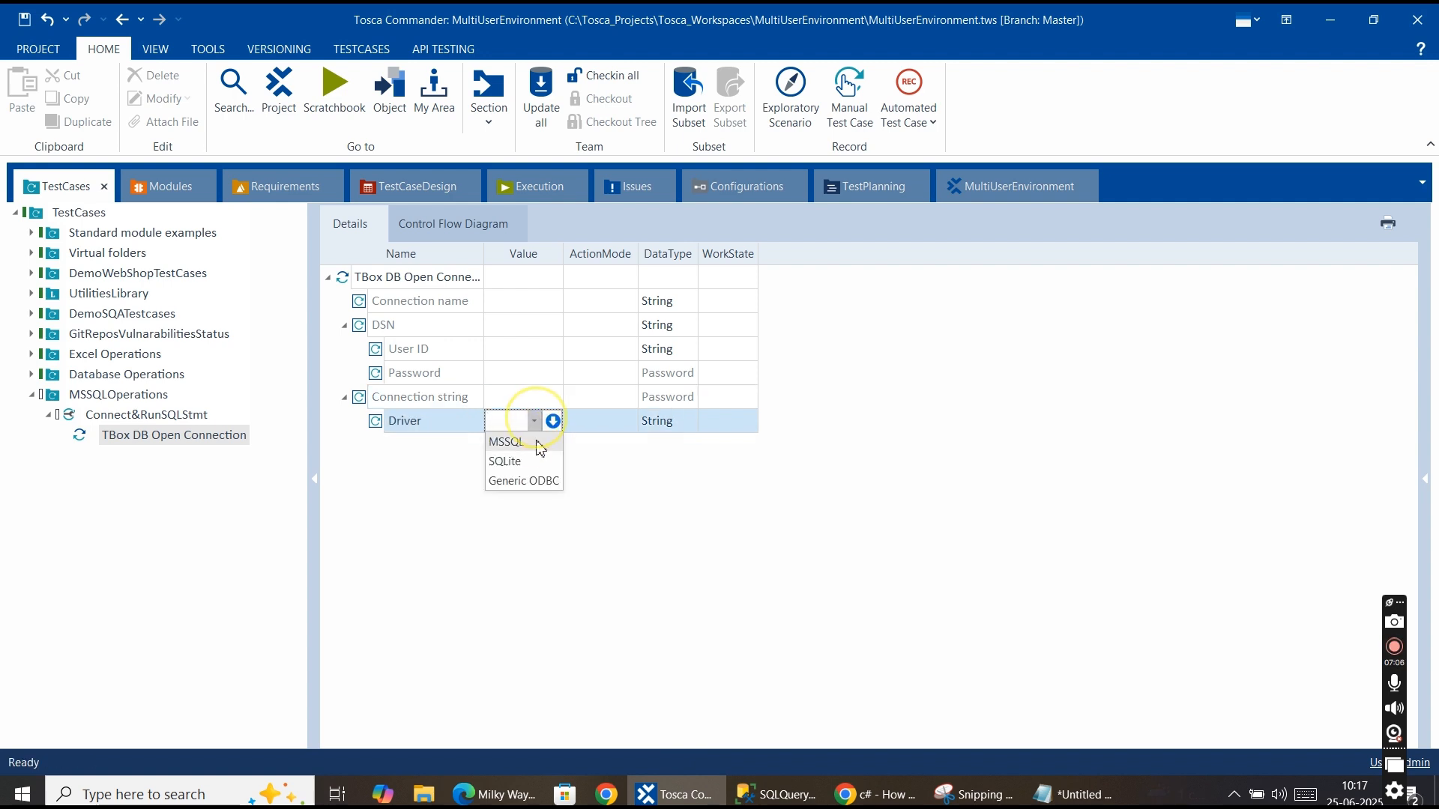
{"action": "left_click", "coordinate": [514, 444]}
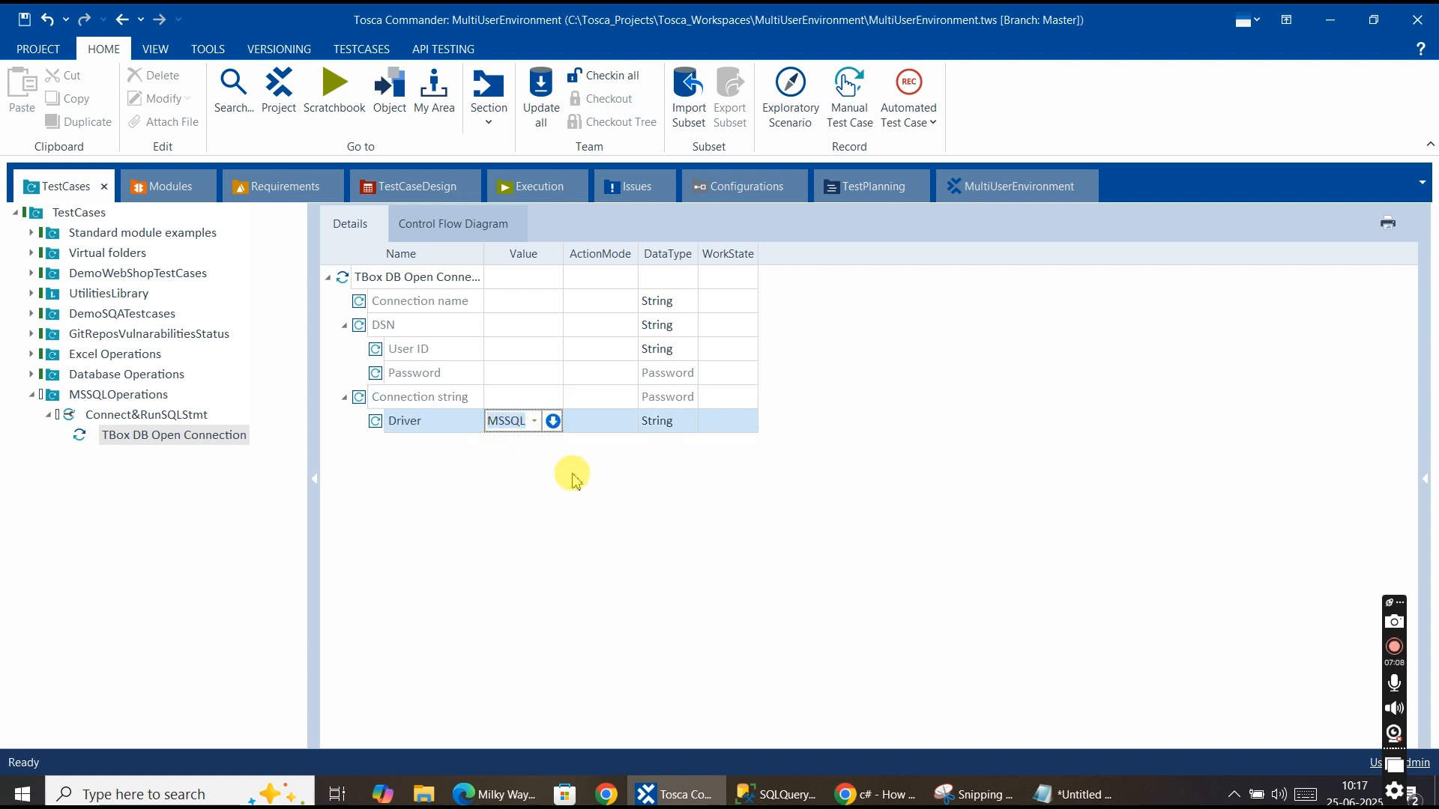
{"action": "left_click", "coordinate": [562, 467]}
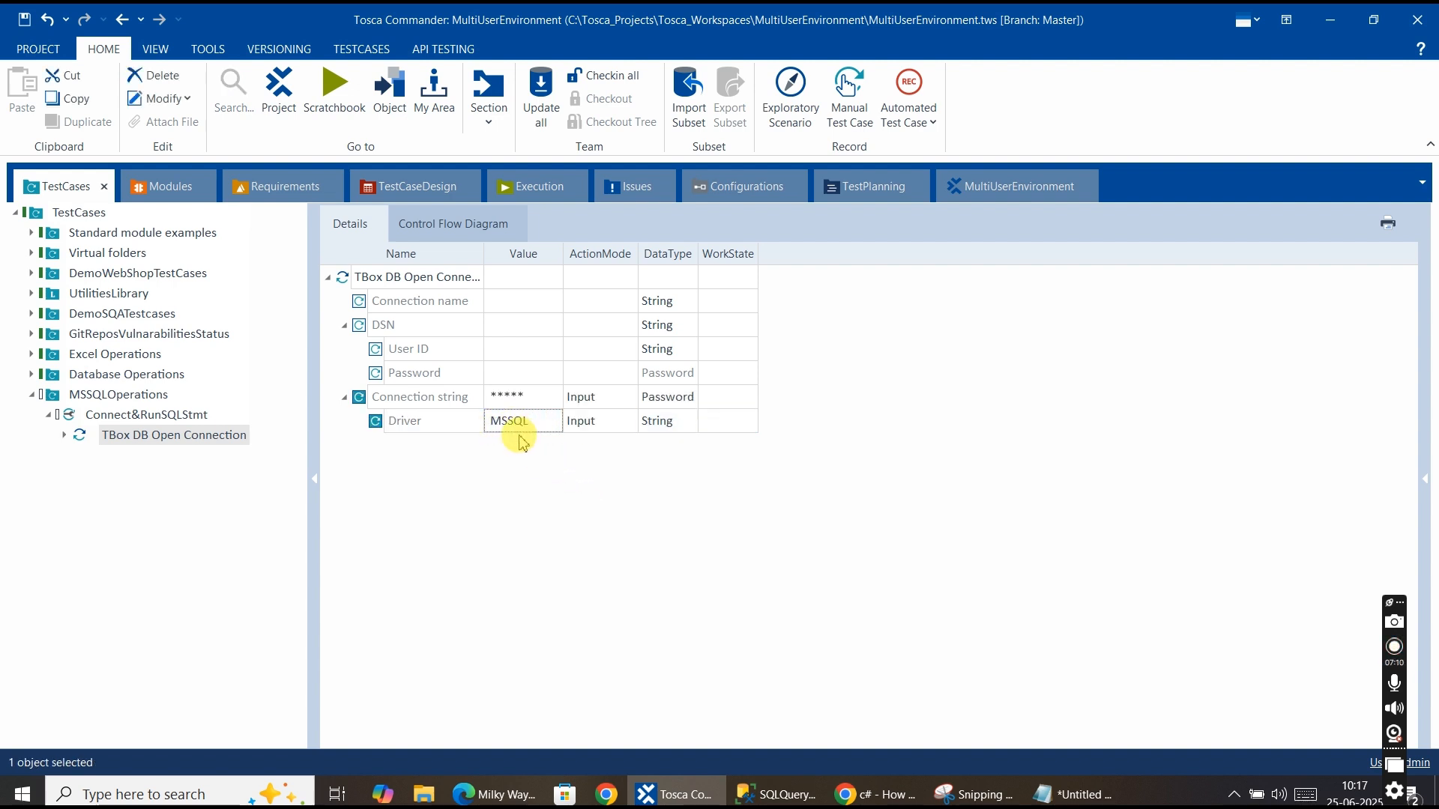
Copy the TBox DB Open Connection step from the Database Operations test case and paste it into Connect&RunSQLStmt.
{"action": "left_click", "coordinate": [509, 403]}
{"action": "left_click", "coordinate": [525, 403]}
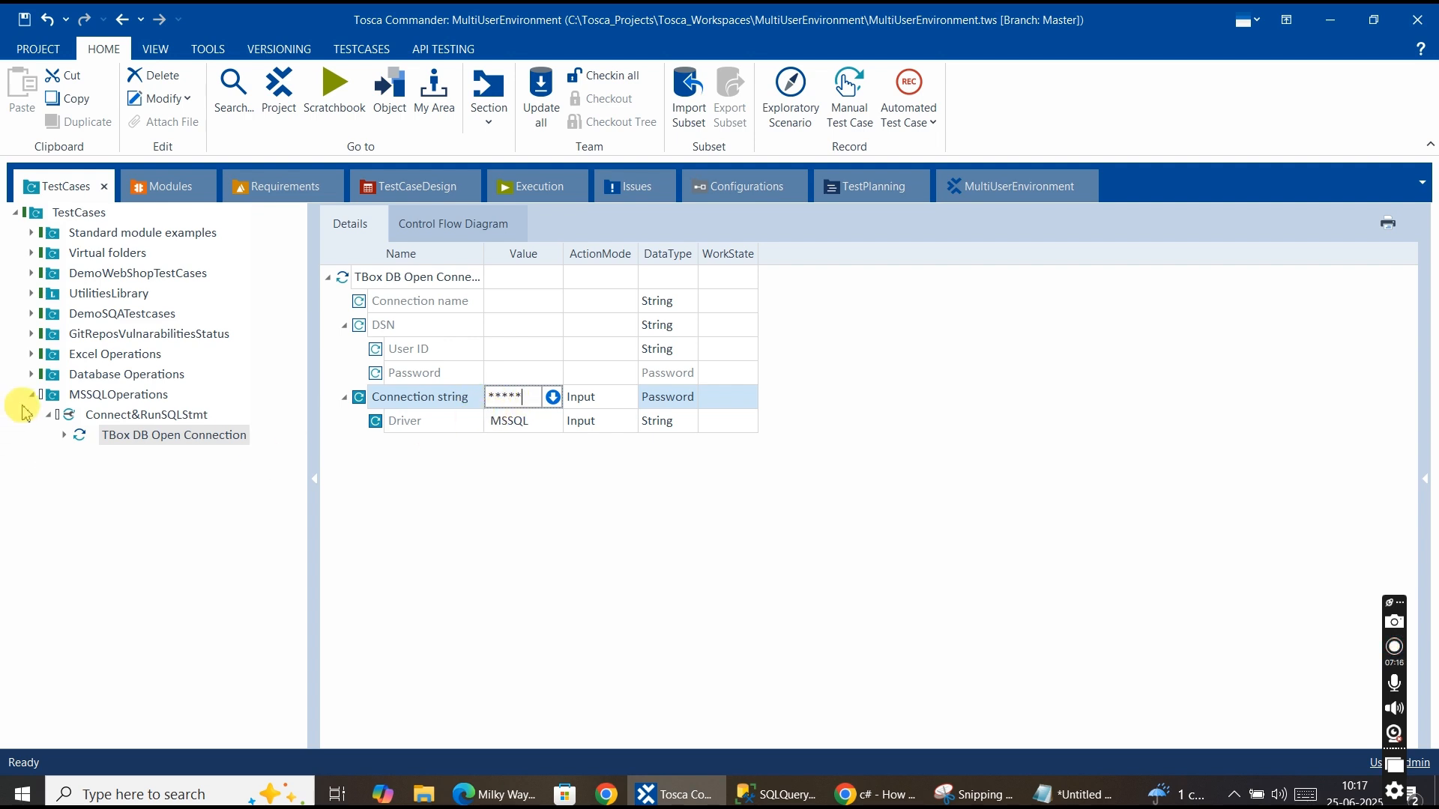
{"action": "left_click", "coordinate": [30, 374]}
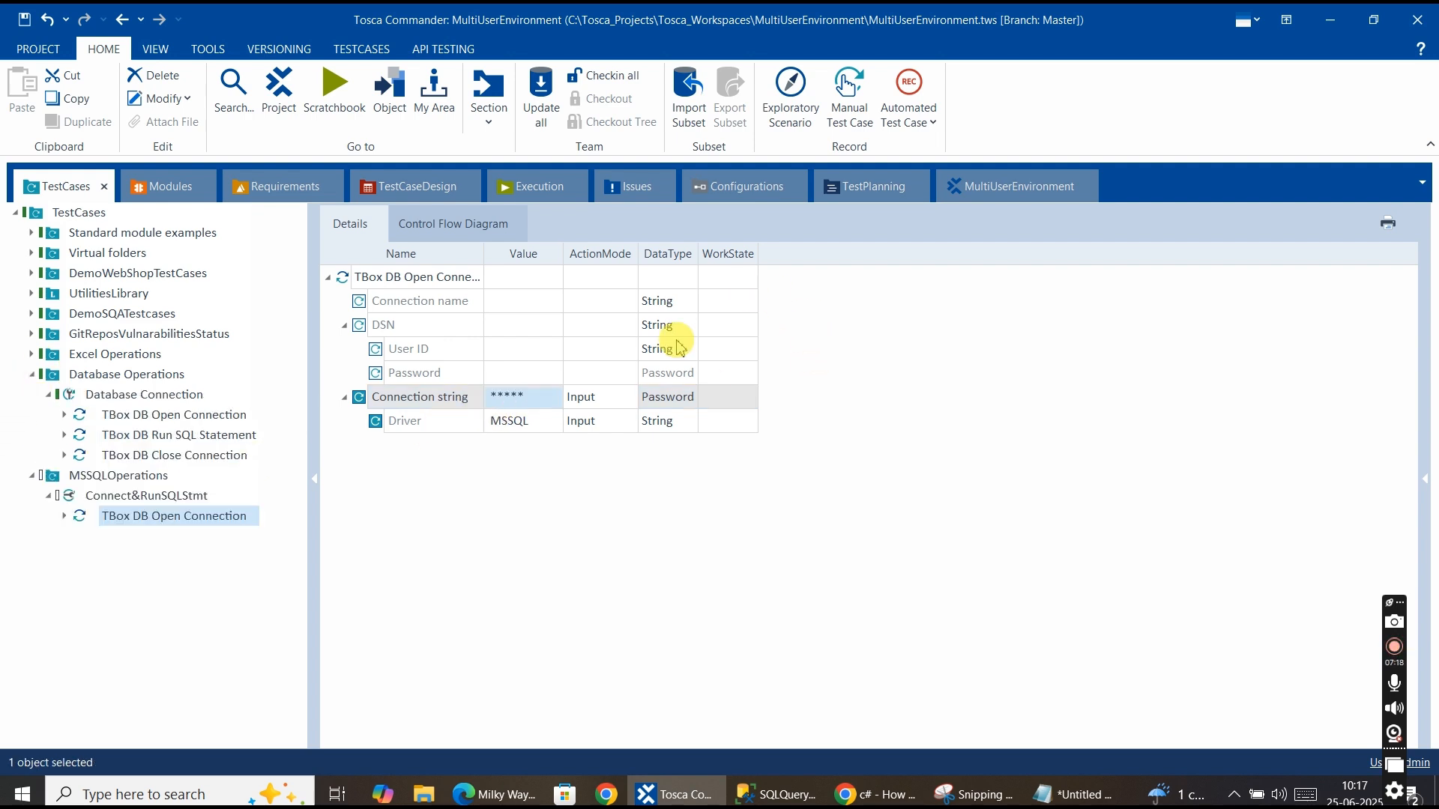
{"action": "left_click", "coordinate": [156, 424]}
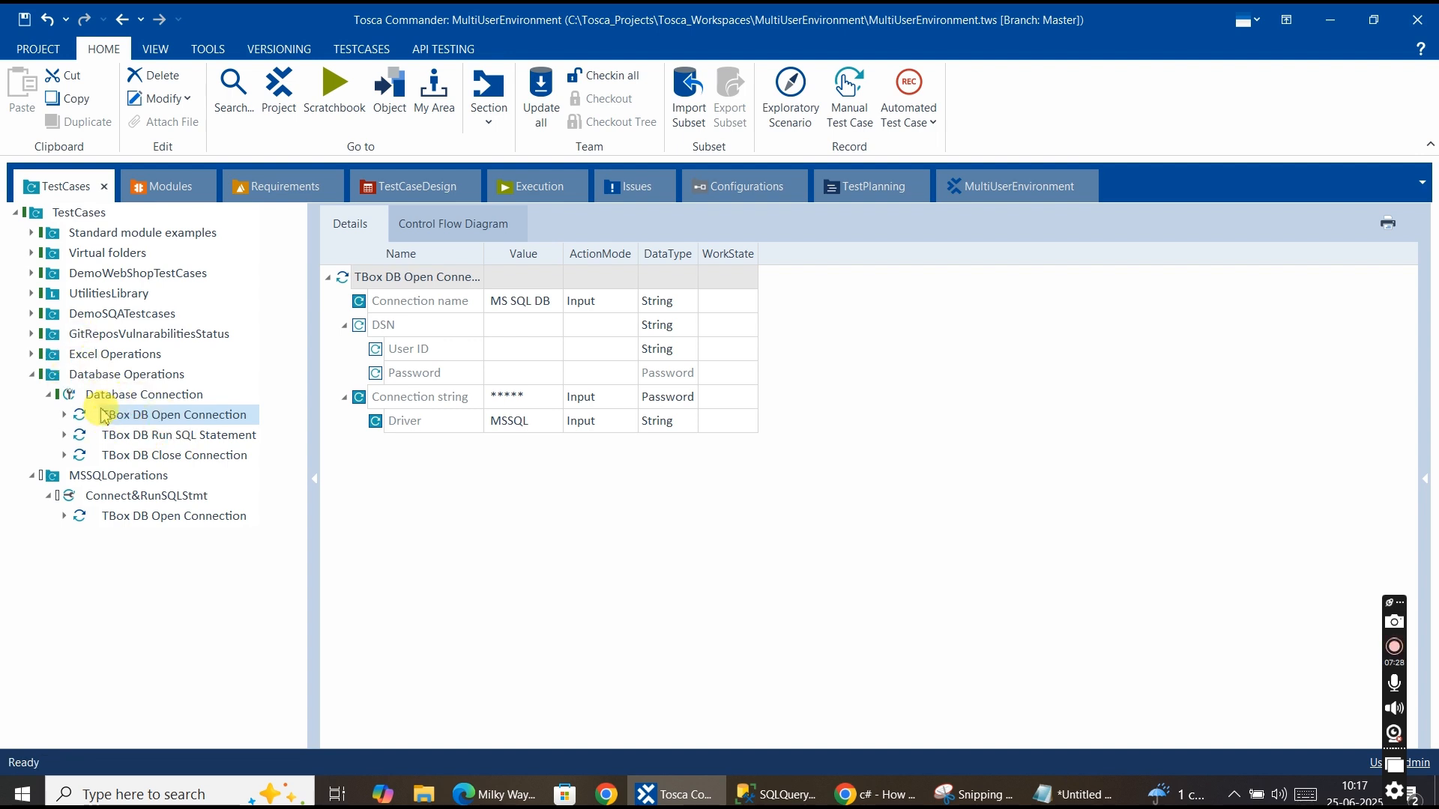
{"action": "left_click", "coordinate": [127, 500]}
{"action": "key", "text": "ctrl+v"}
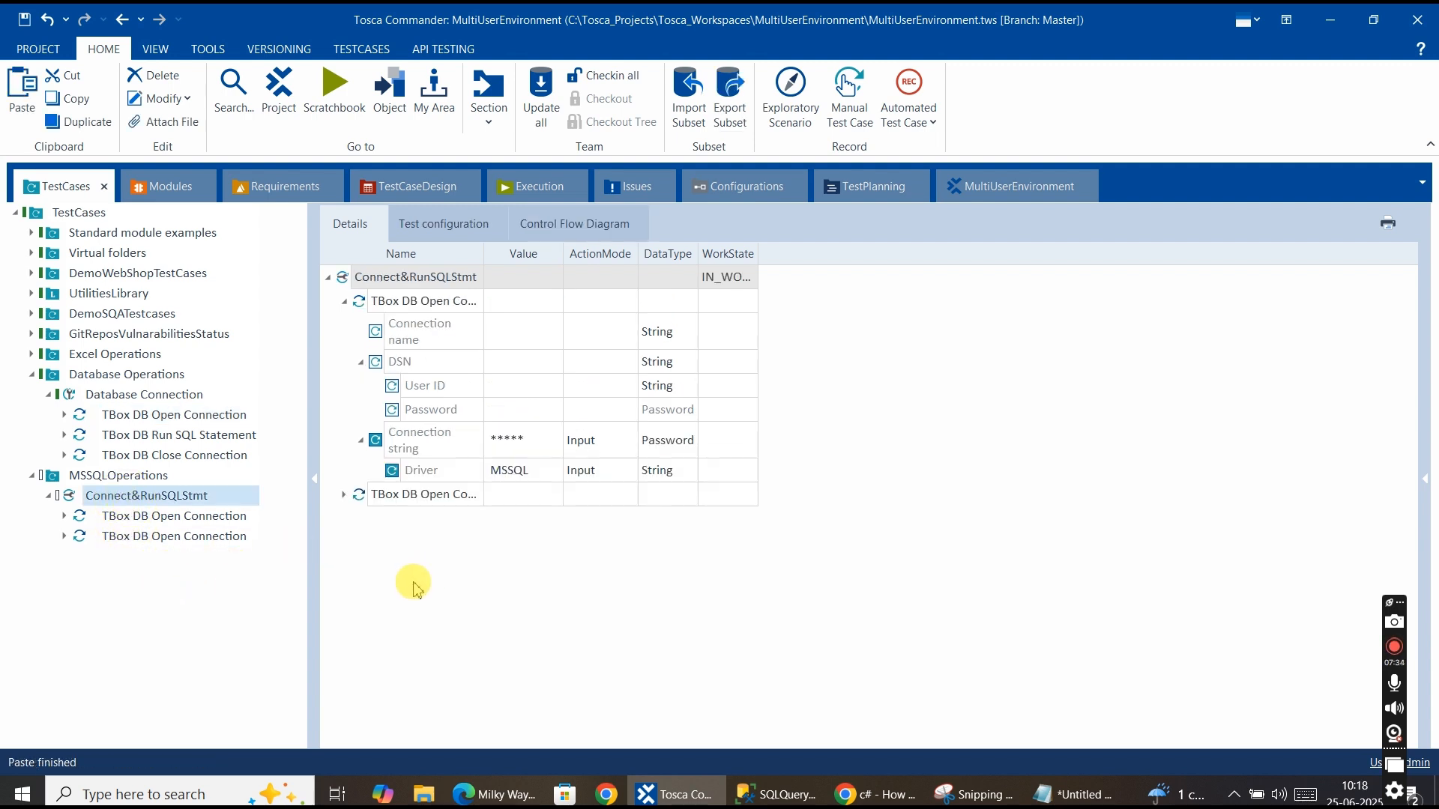
Delete the first TBox DB Open Connection step from Connect&RunSQLStmt, keeping the pasted copy.
{"action": "left_click", "coordinate": [179, 540]}
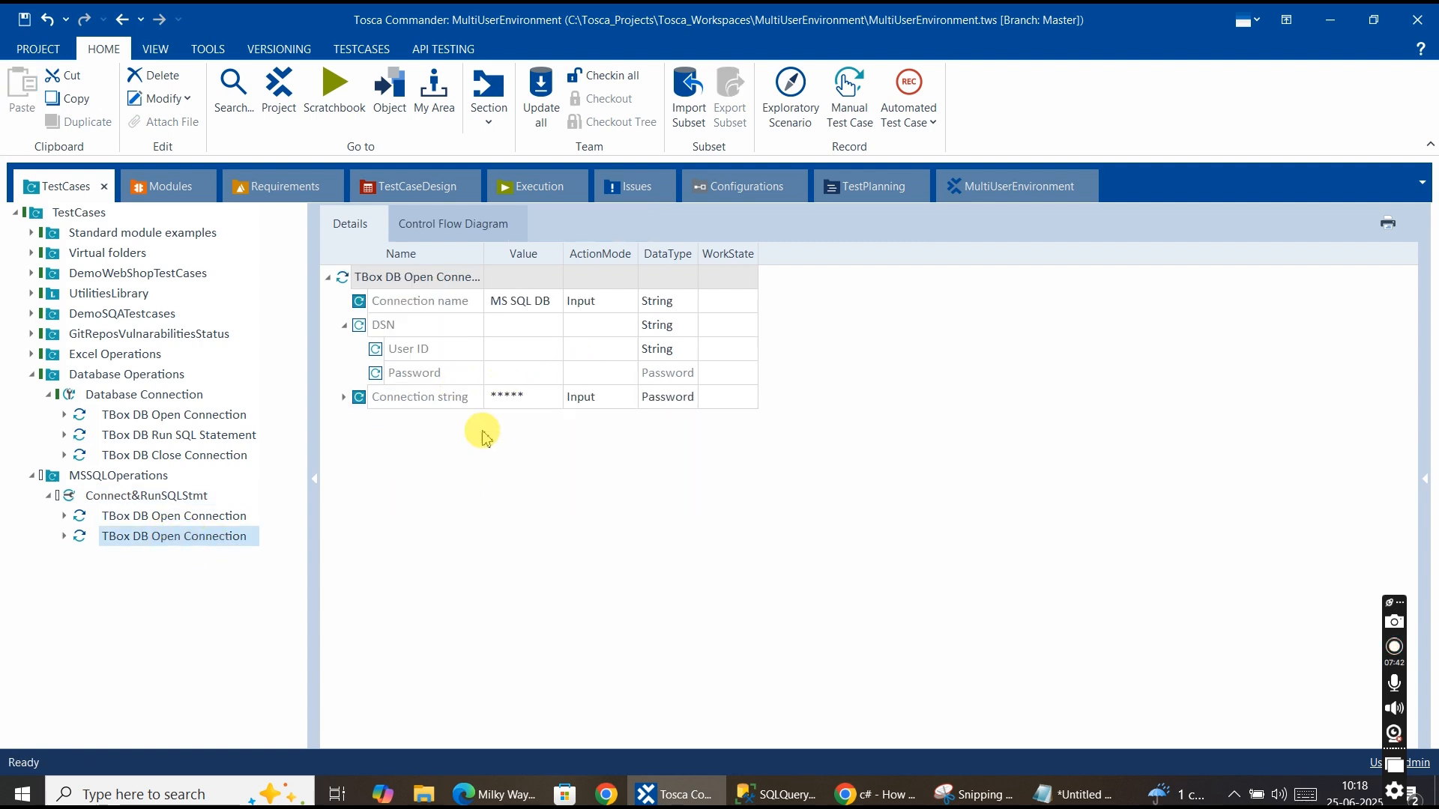
{"action": "left_click", "coordinate": [187, 520]}
{"action": "right_click", "coordinate": [191, 514]}
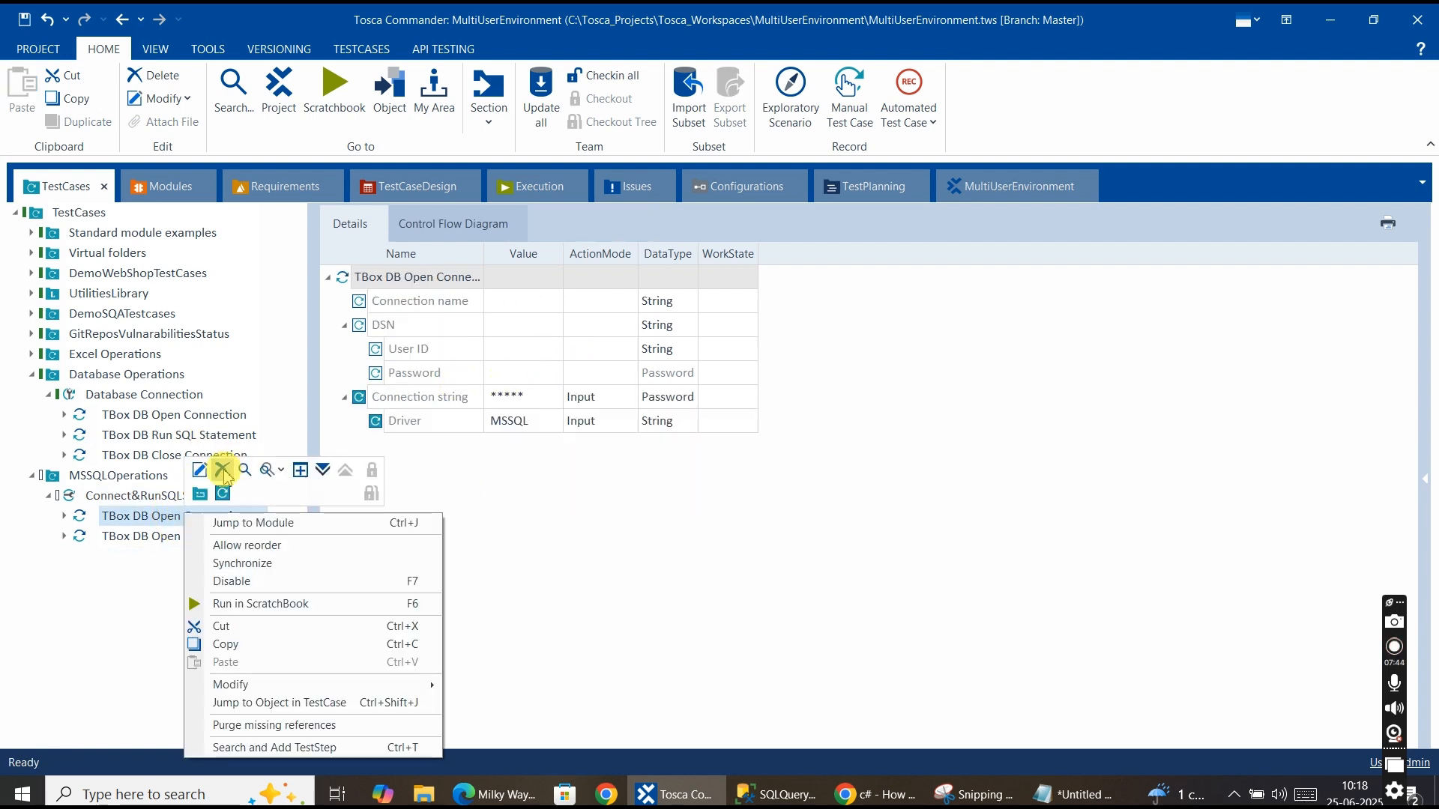
{"action": "key", "text": "Delete"}
{"action": "left_click", "coordinate": [124, 517]}
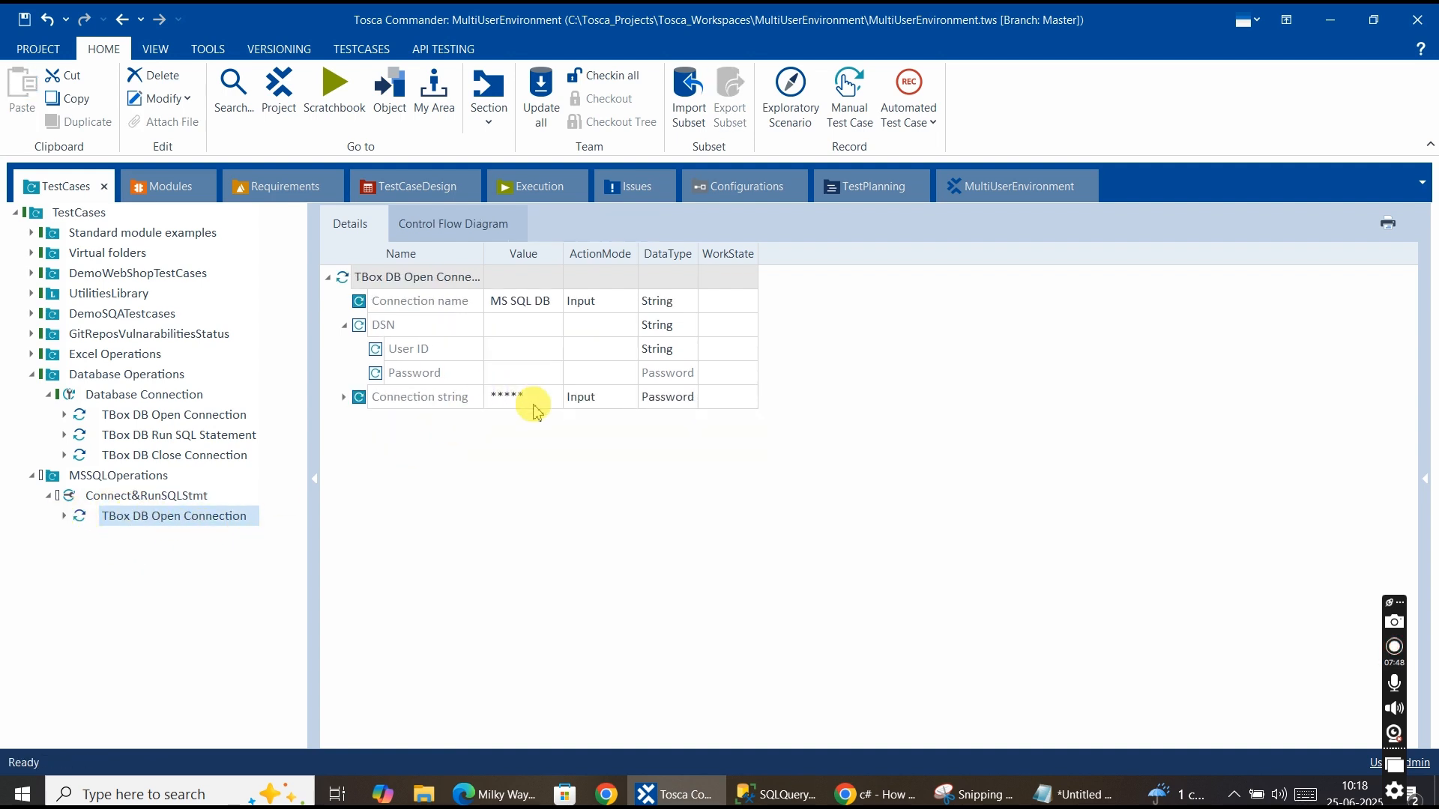
Set the remaining Open Connection step's Connection name to MS SQL DB.
{"action": "left_click", "coordinate": [344, 398]}
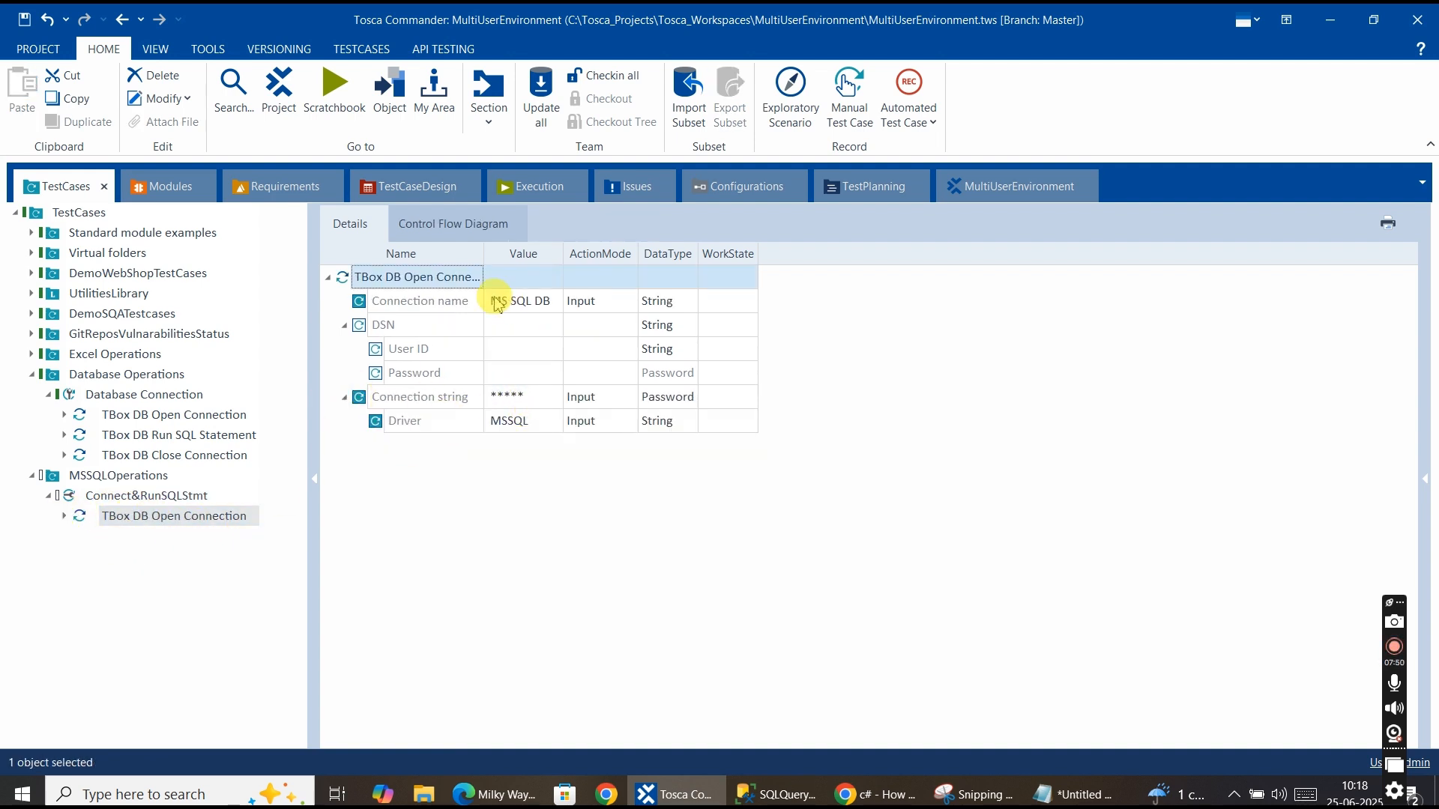
{"action": "left_click", "coordinate": [532, 303]}
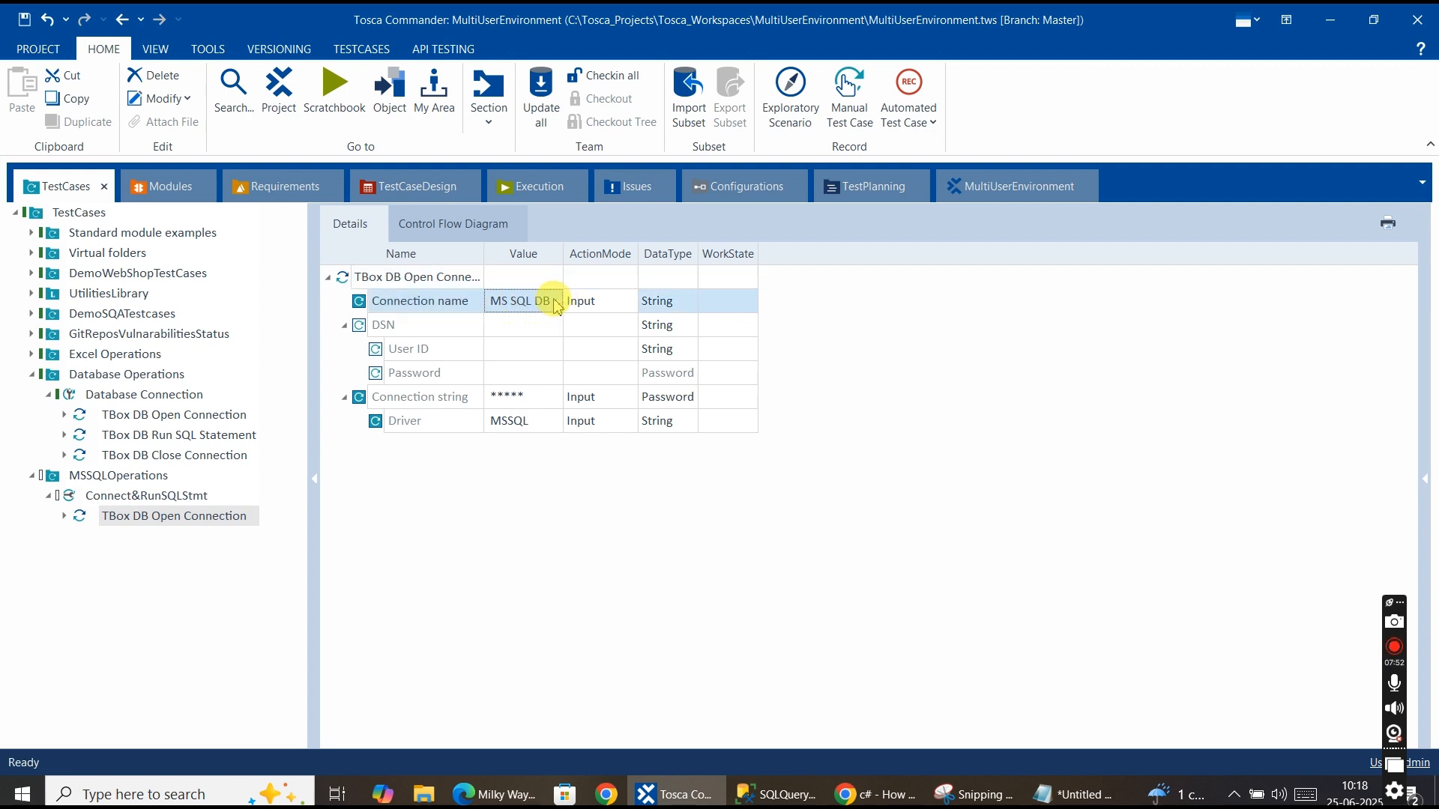
{"action": "left_click", "coordinate": [553, 305]}
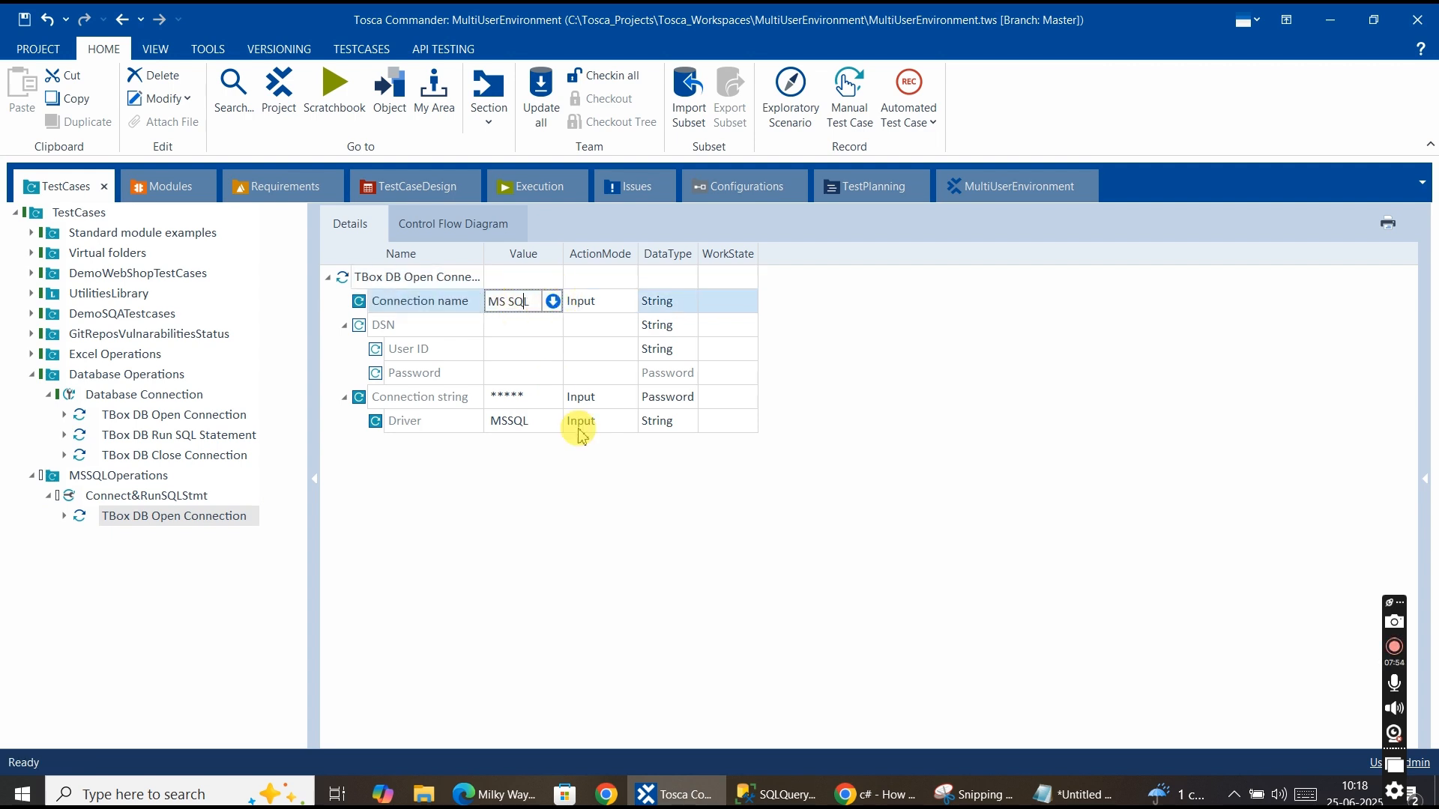
{"action": "type", "text": "DB"}
{"action": "key", "text": "Return"}
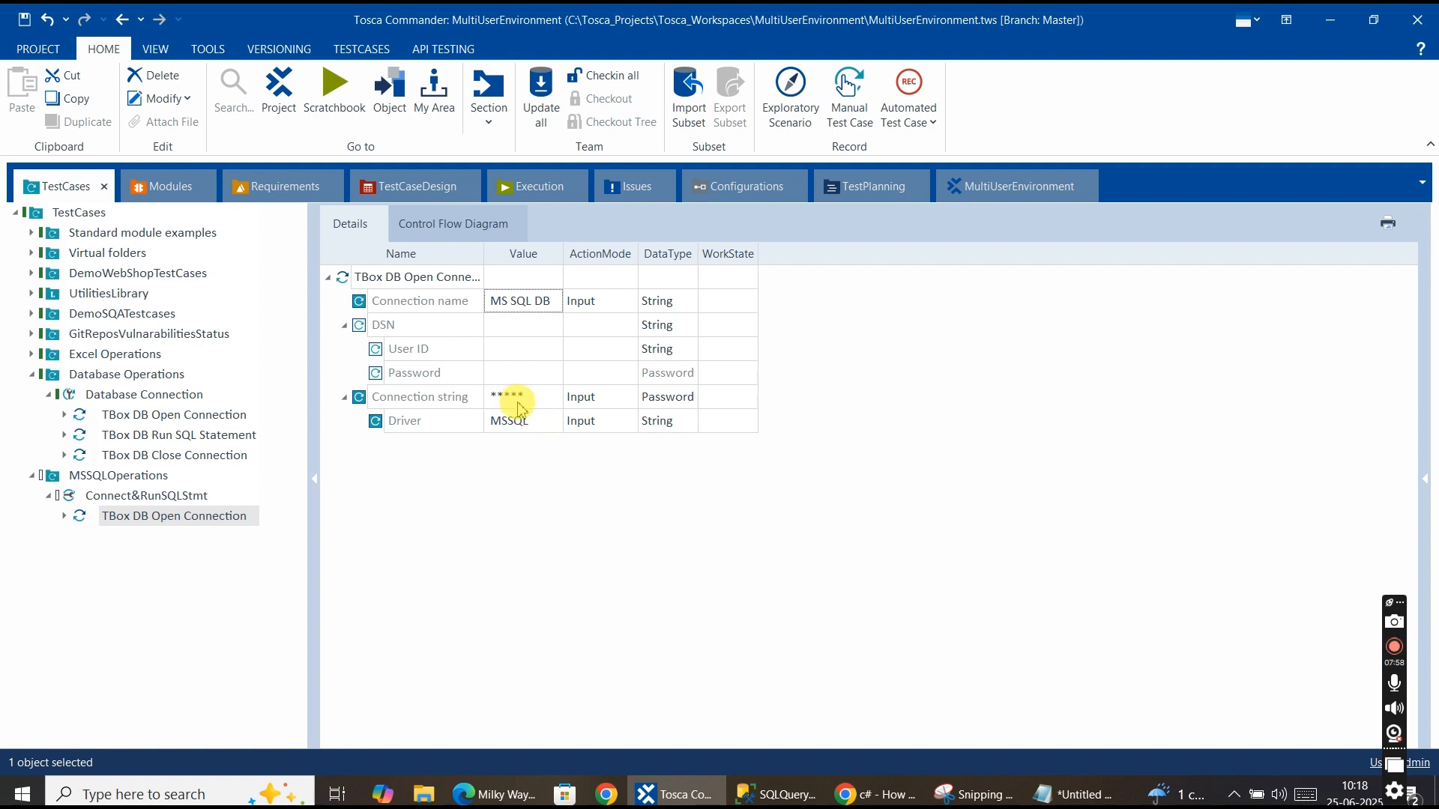
Run the Connect&RunSQLStmt test case in ScratchBook.
{"action": "left_click", "coordinate": [535, 434]}
{"action": "left_click", "coordinate": [535, 433]}
{"action": "left_click", "coordinate": [536, 422]}
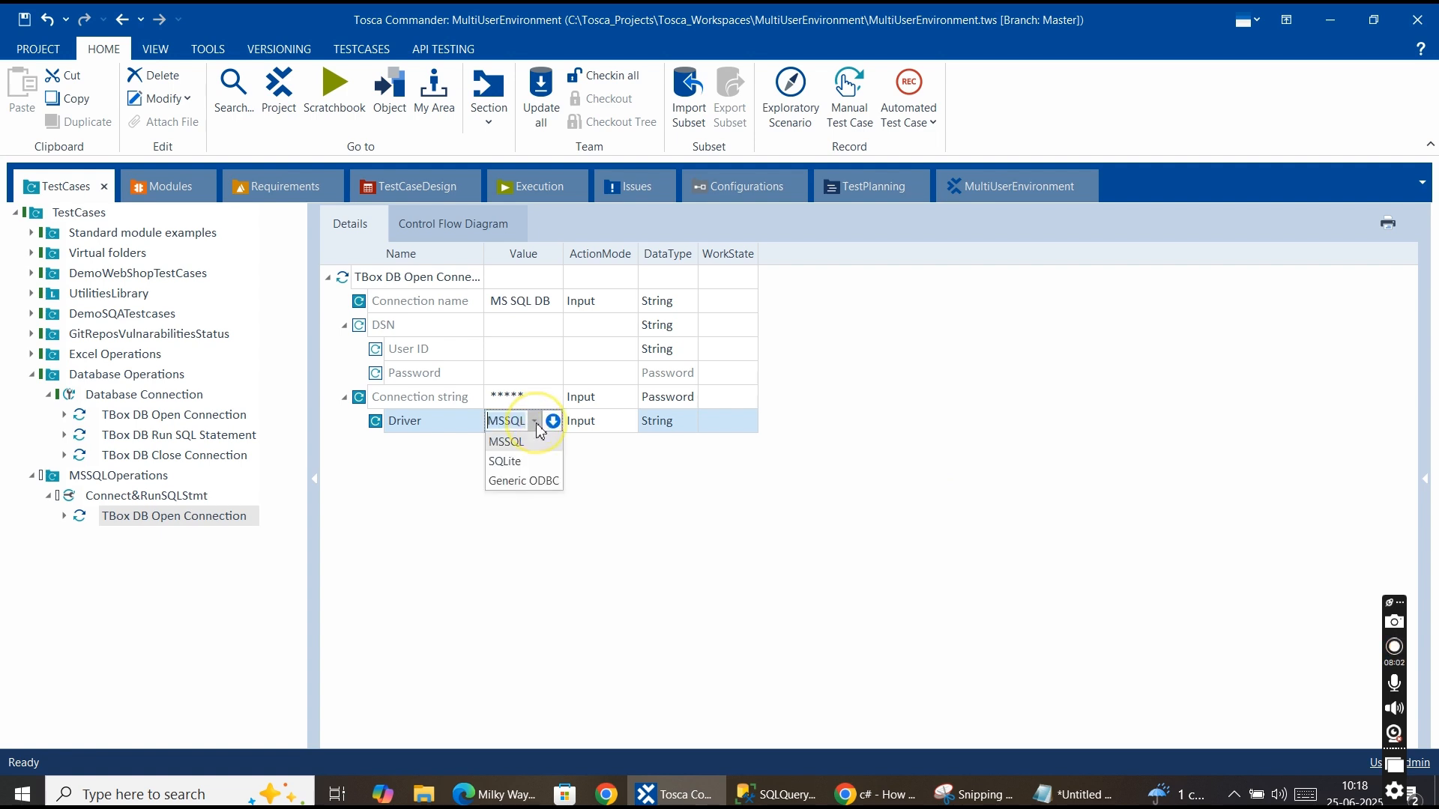
{"action": "left_click", "coordinate": [657, 500]}
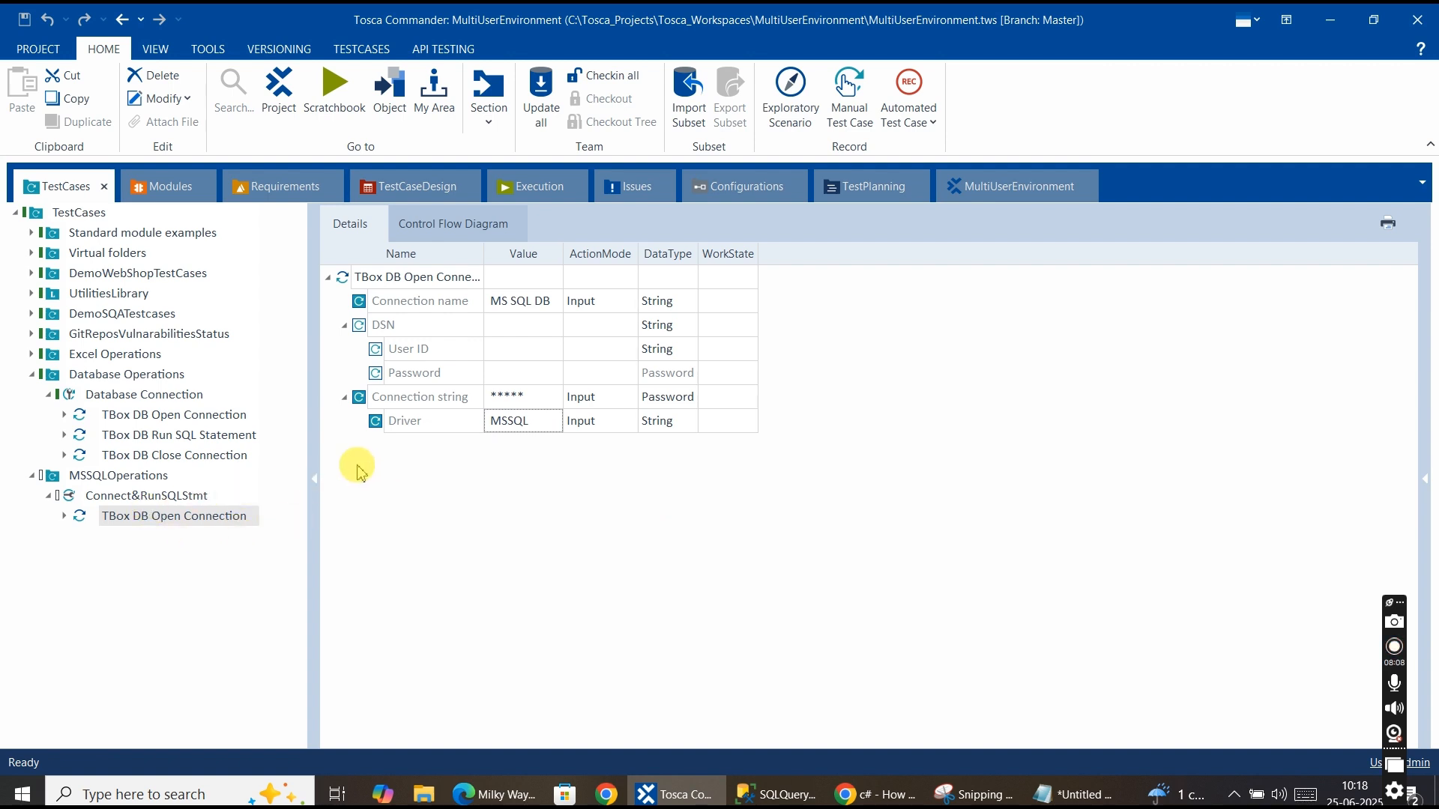
{"action": "left_click", "coordinate": [130, 497]}
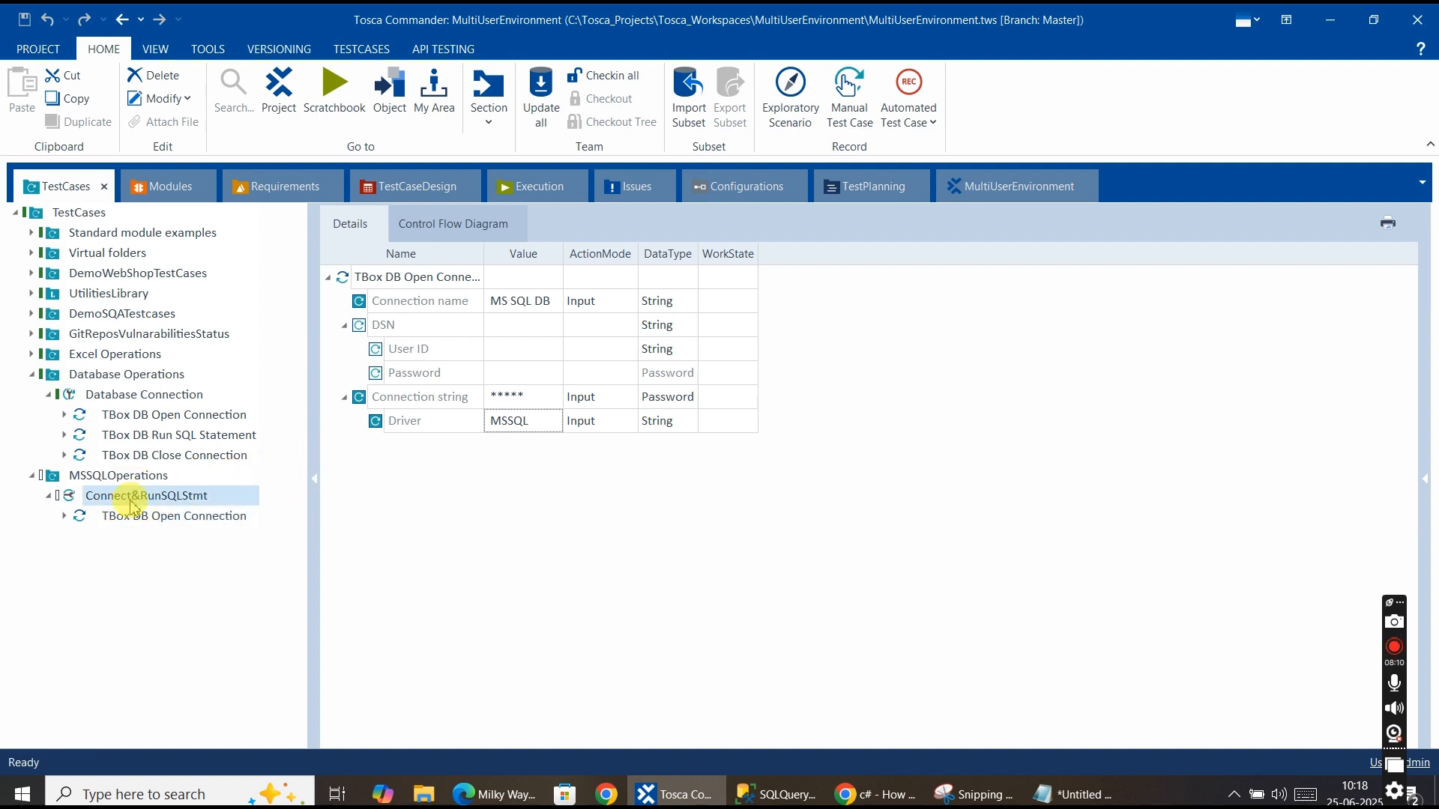
{"action": "left_click", "coordinate": [134, 517]}
{"action": "left_click", "coordinate": [133, 497]}
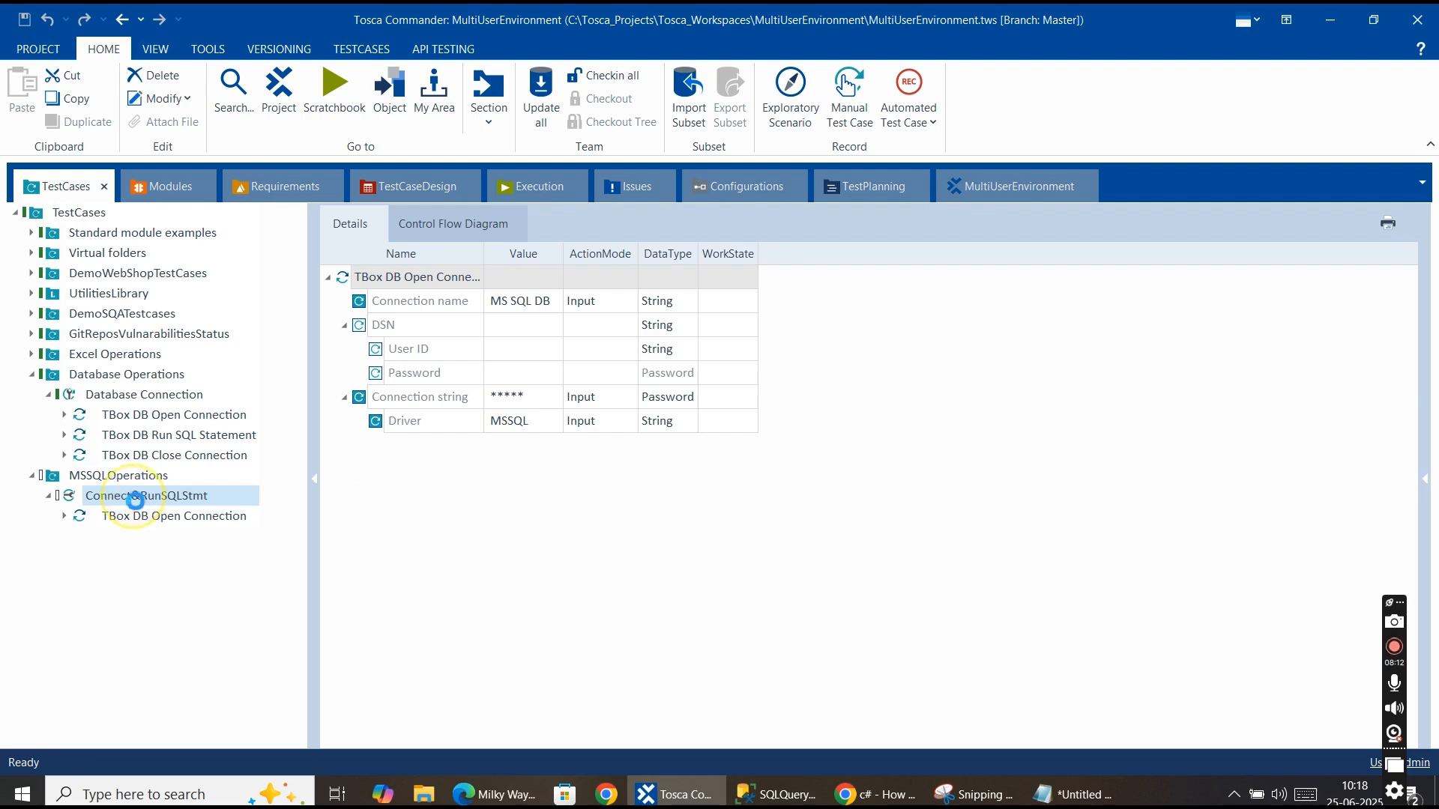
{"action": "right_click", "coordinate": [134, 504]}
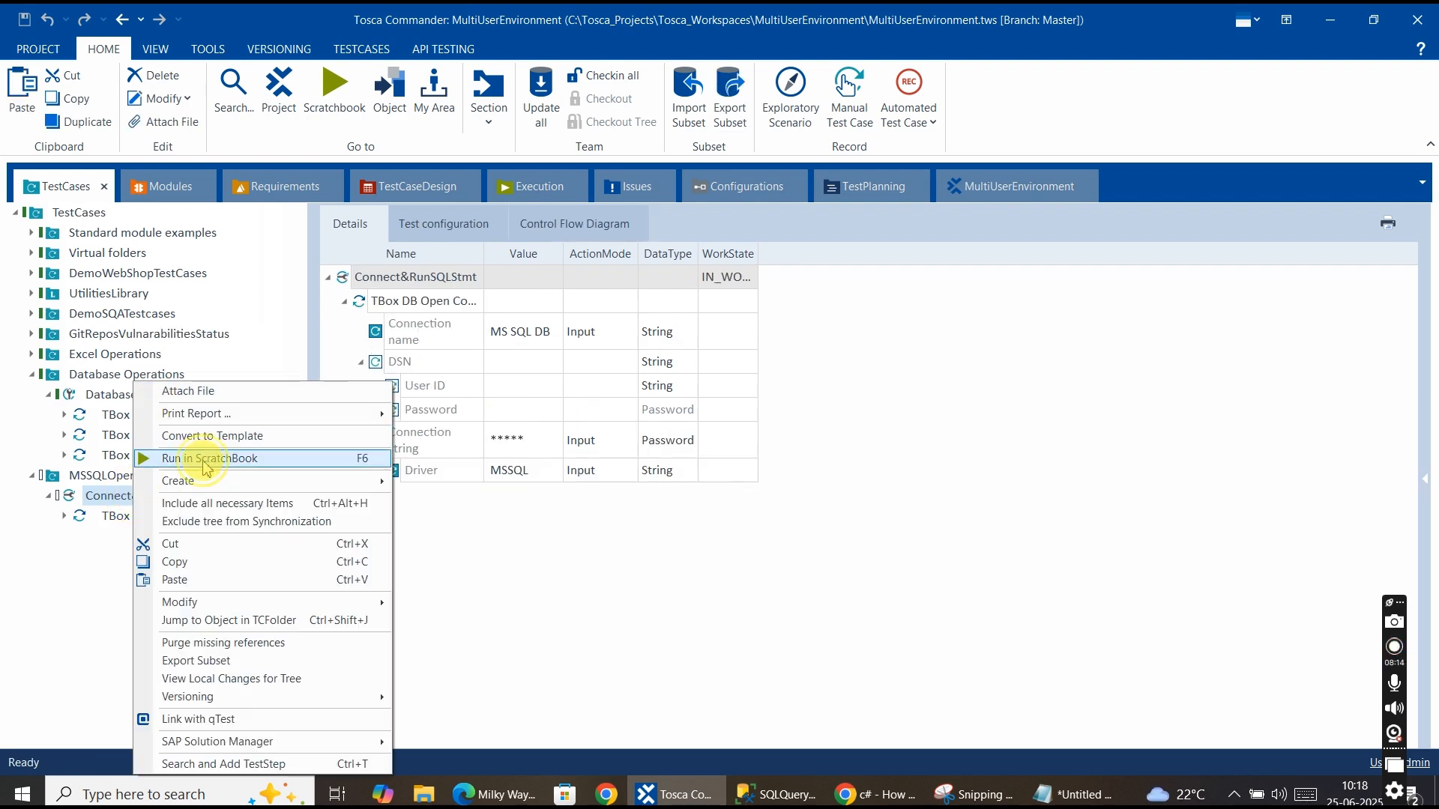
{"action": "left_click", "coordinate": [207, 458]}
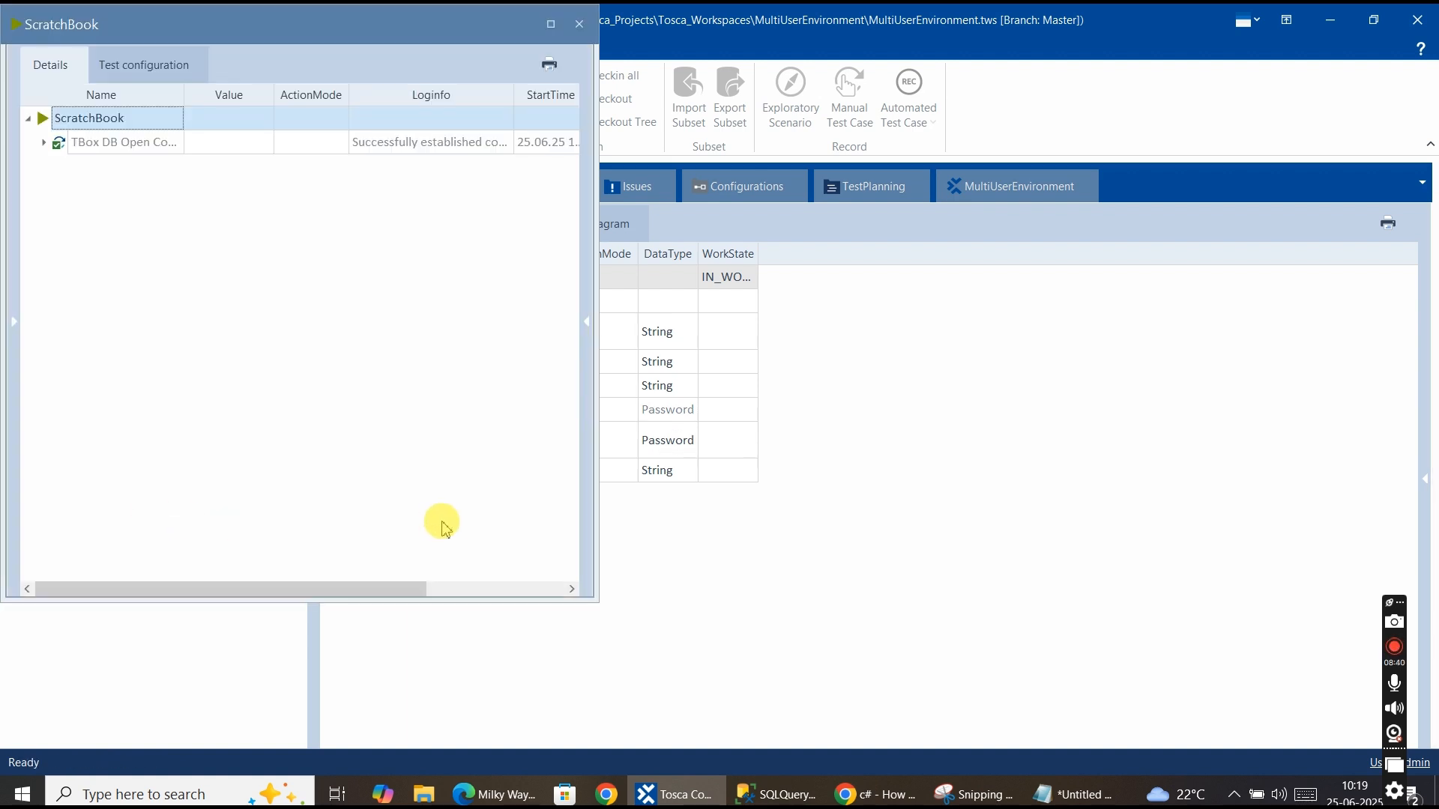
Inspect the Open Connection step's log info in ScratchBook, then close ScratchBook.
{"action": "left_click", "coordinate": [45, 144]}
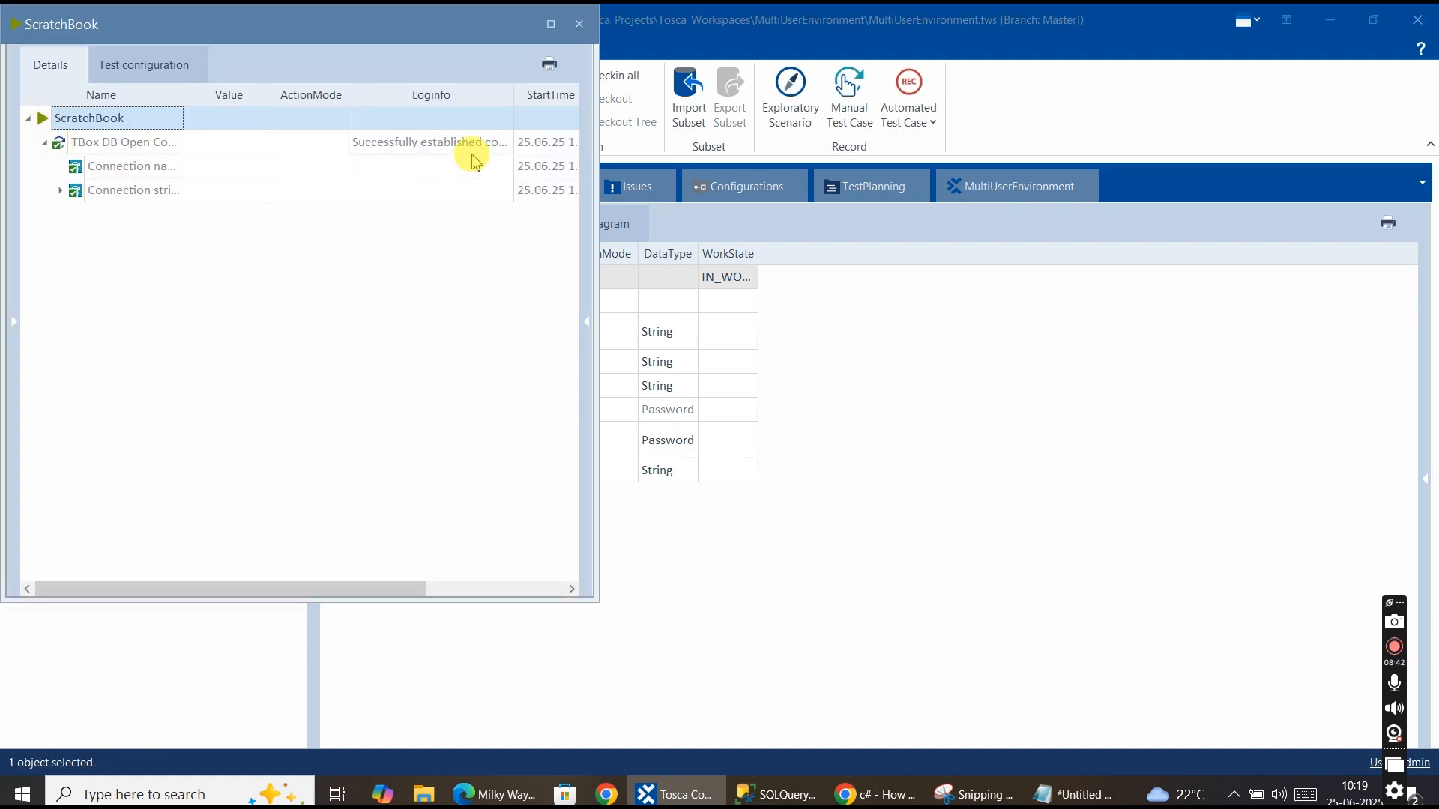
{"action": "left_click", "coordinate": [498, 149]}
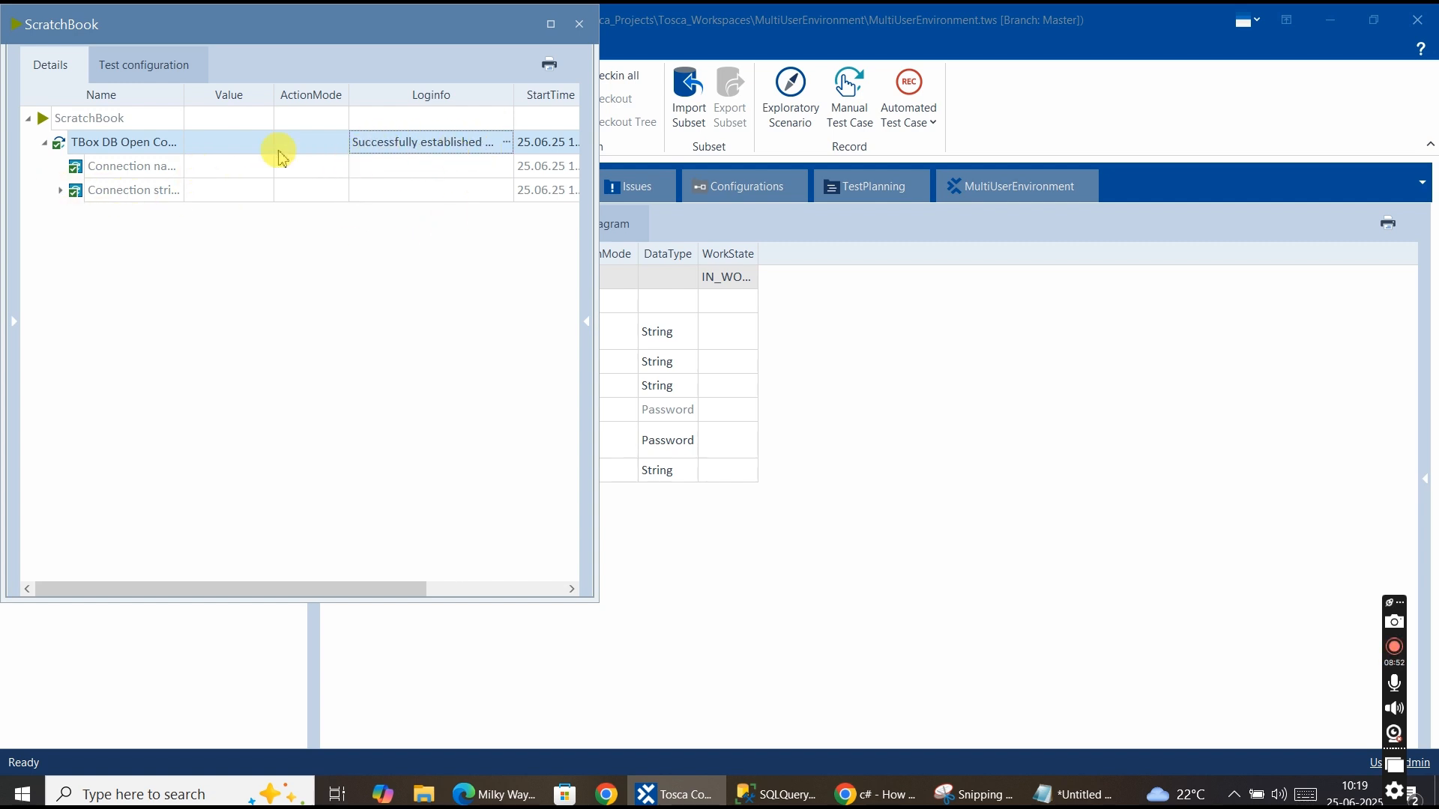
{"action": "left_click", "coordinate": [581, 25]}
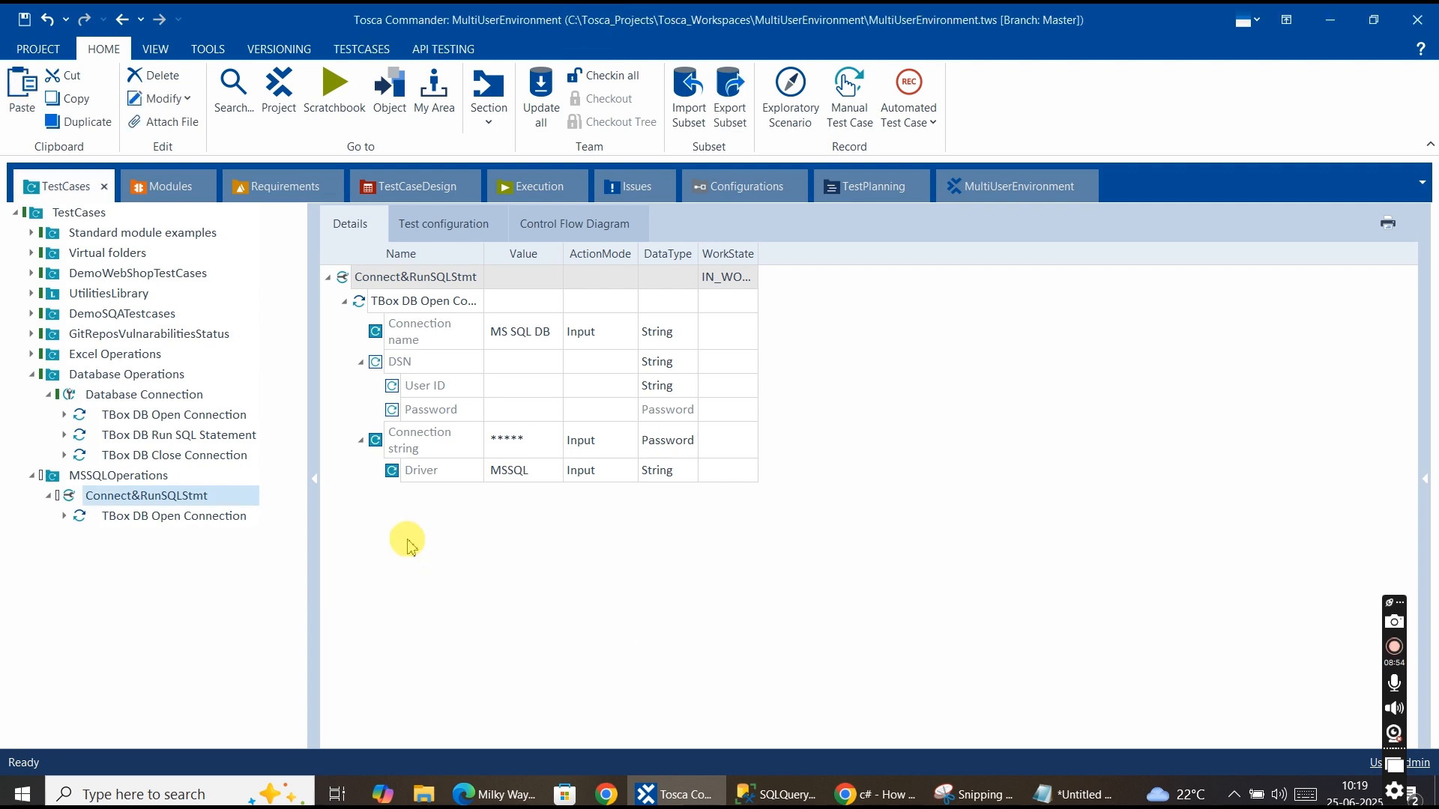
Add the TBox DB Run SQL Statement module as a step to Connect&RunSQLStmt and open its SQL Statement value for editing.
{"action": "left_click", "coordinate": [174, 185]}
{"action": "left_click", "coordinate": [185, 499]}
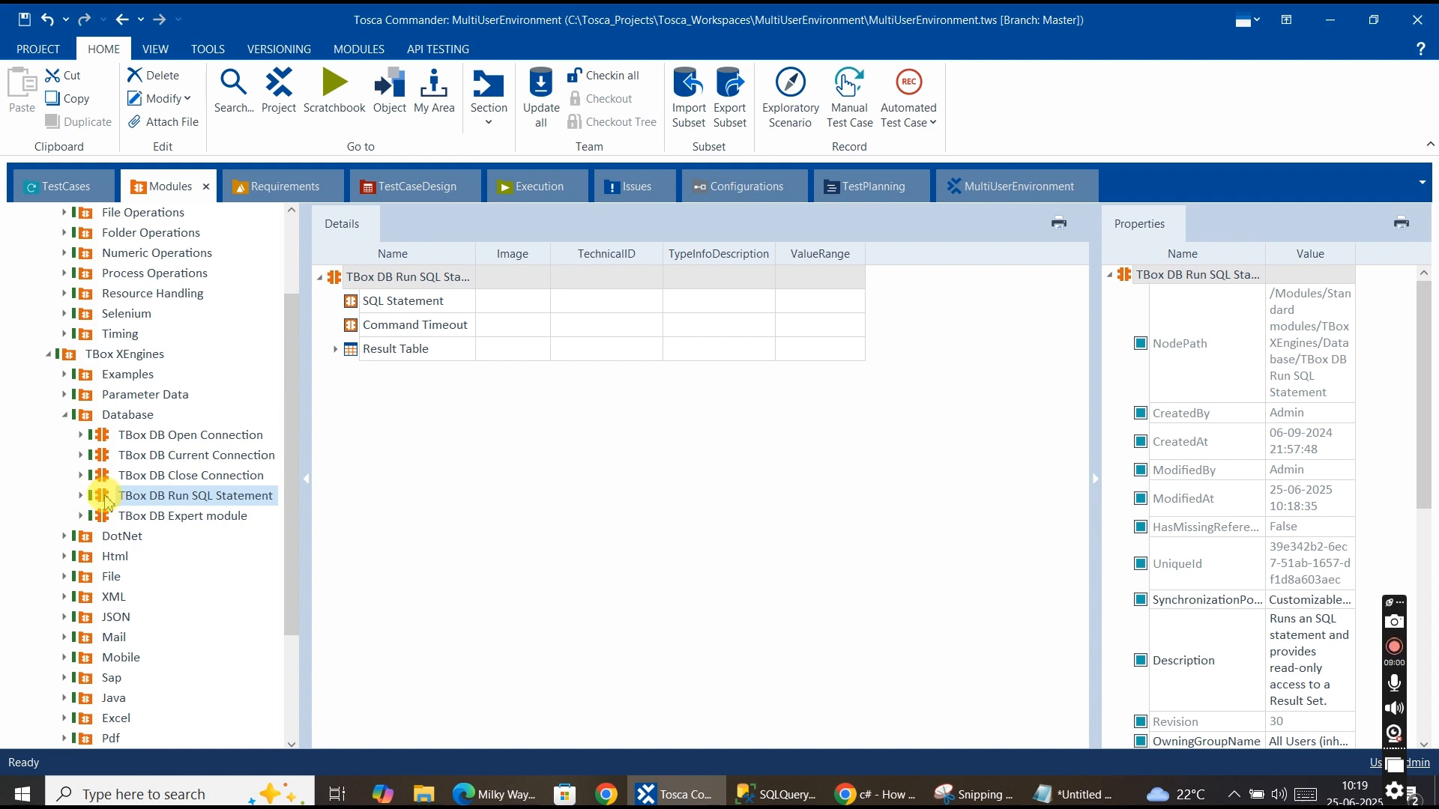
{"action": "left_click_drag", "start_coordinate": [103, 500], "coordinate": [137, 496]}
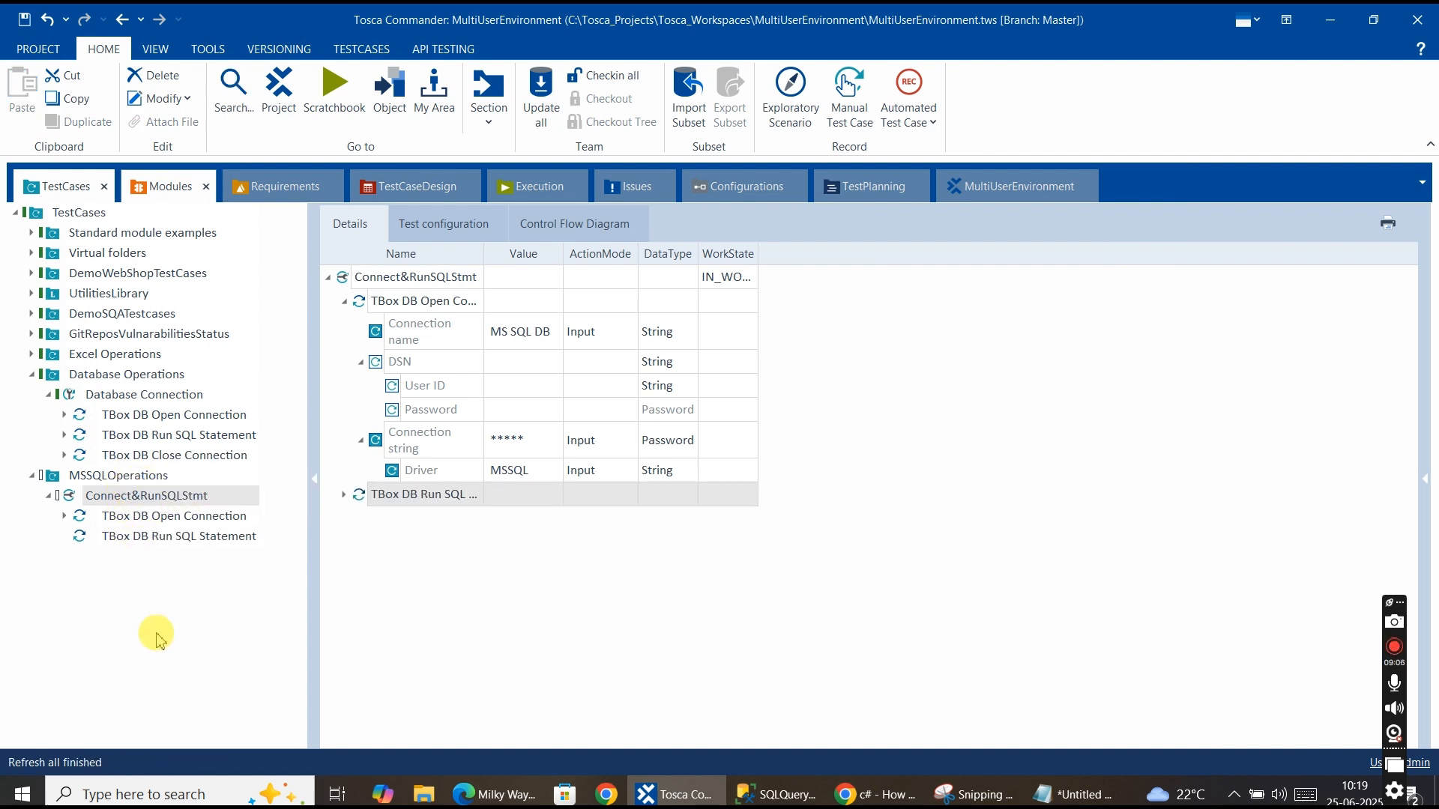
{"action": "left_click", "coordinate": [168, 538]}
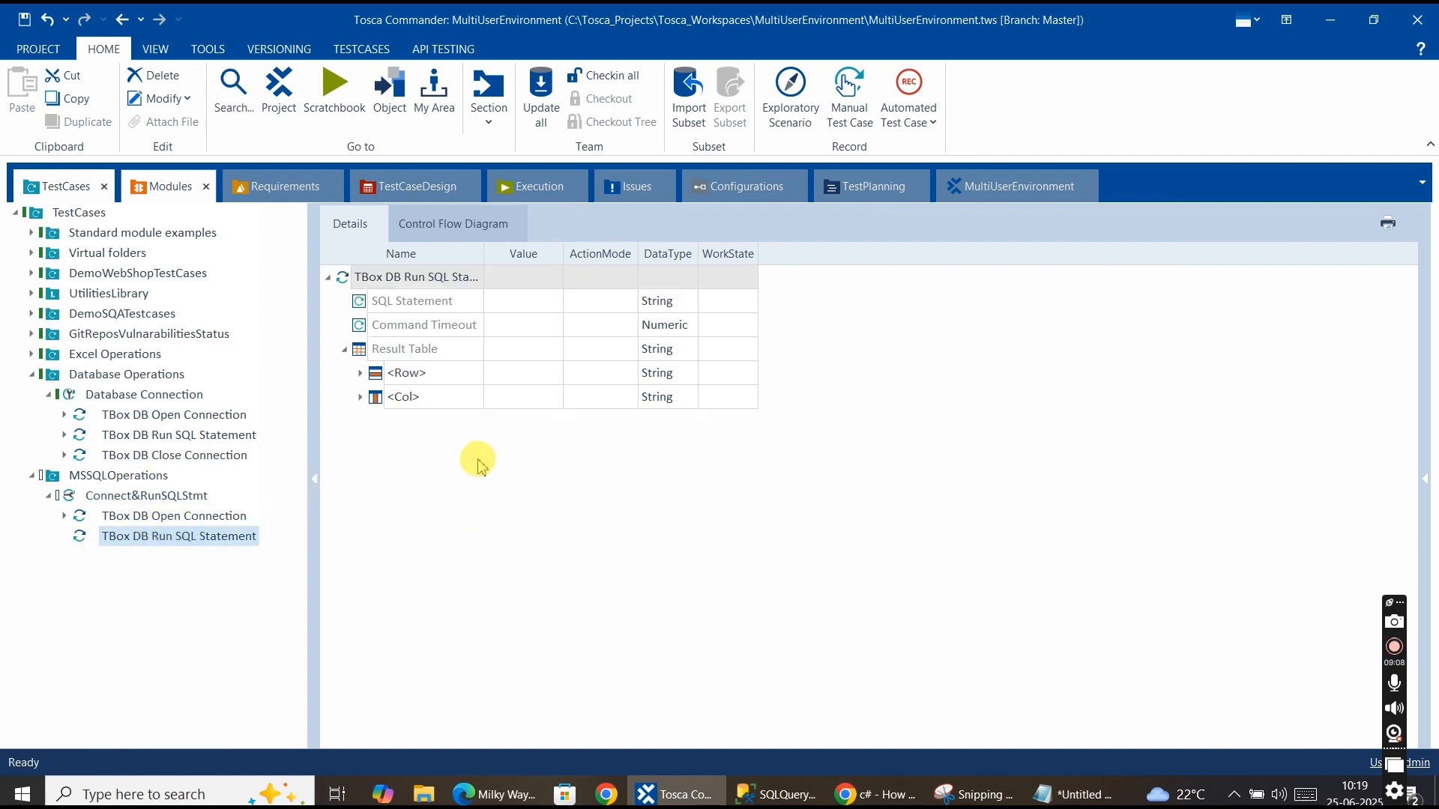
{"action": "left_click", "coordinate": [427, 300]}
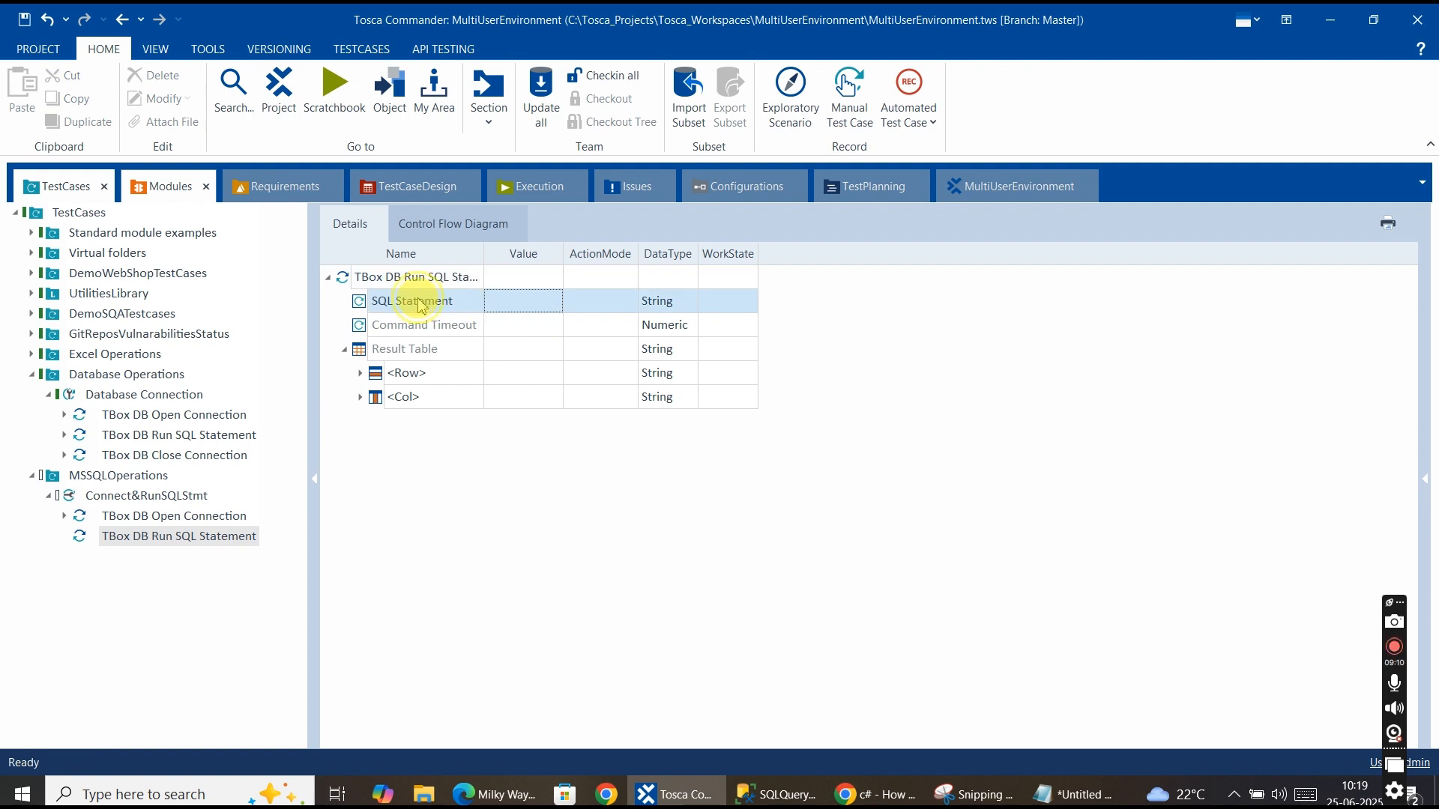
{"action": "left_click", "coordinate": [493, 309]}
{"action": "left_click", "coordinate": [500, 308]}
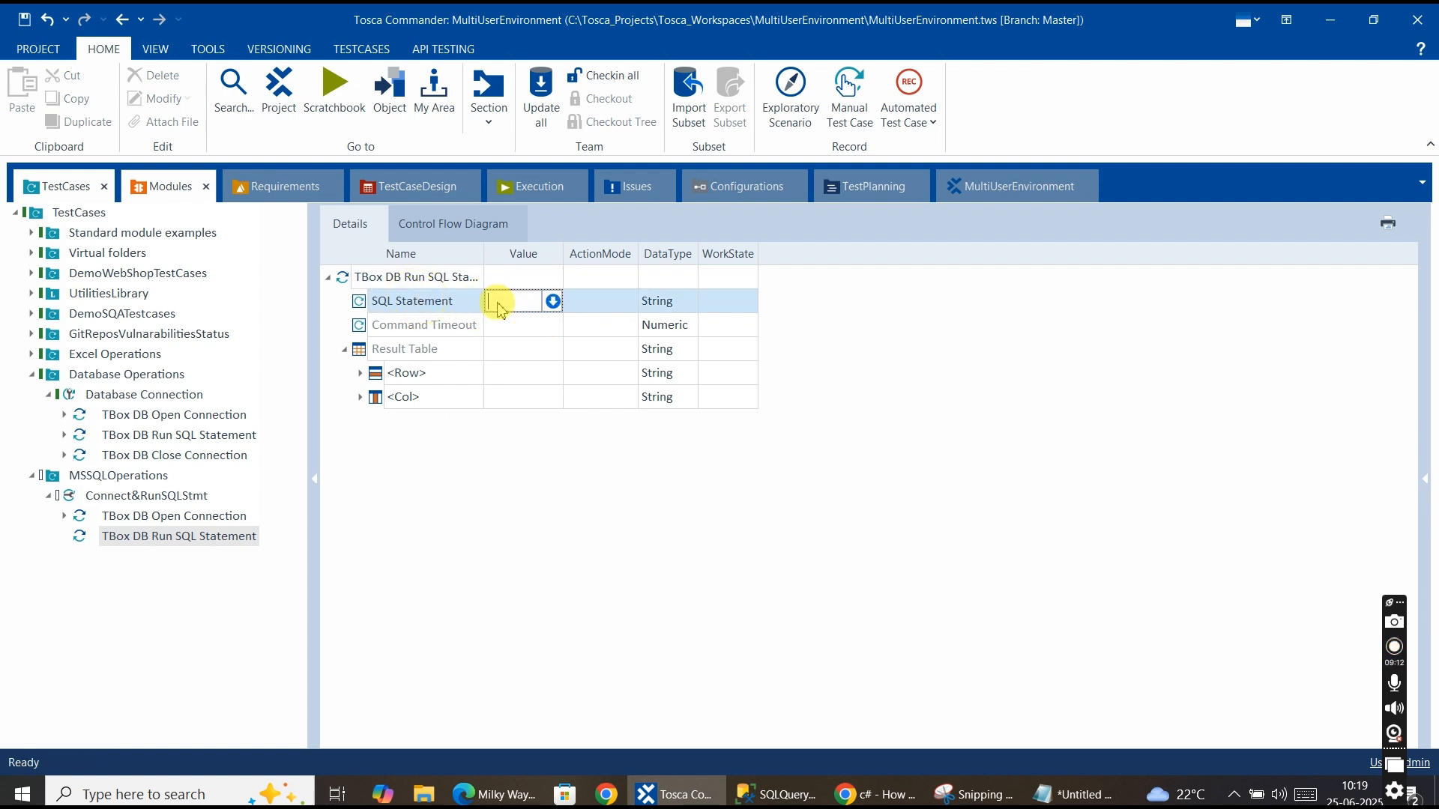
{"action": "left_click", "coordinate": [506, 348]}
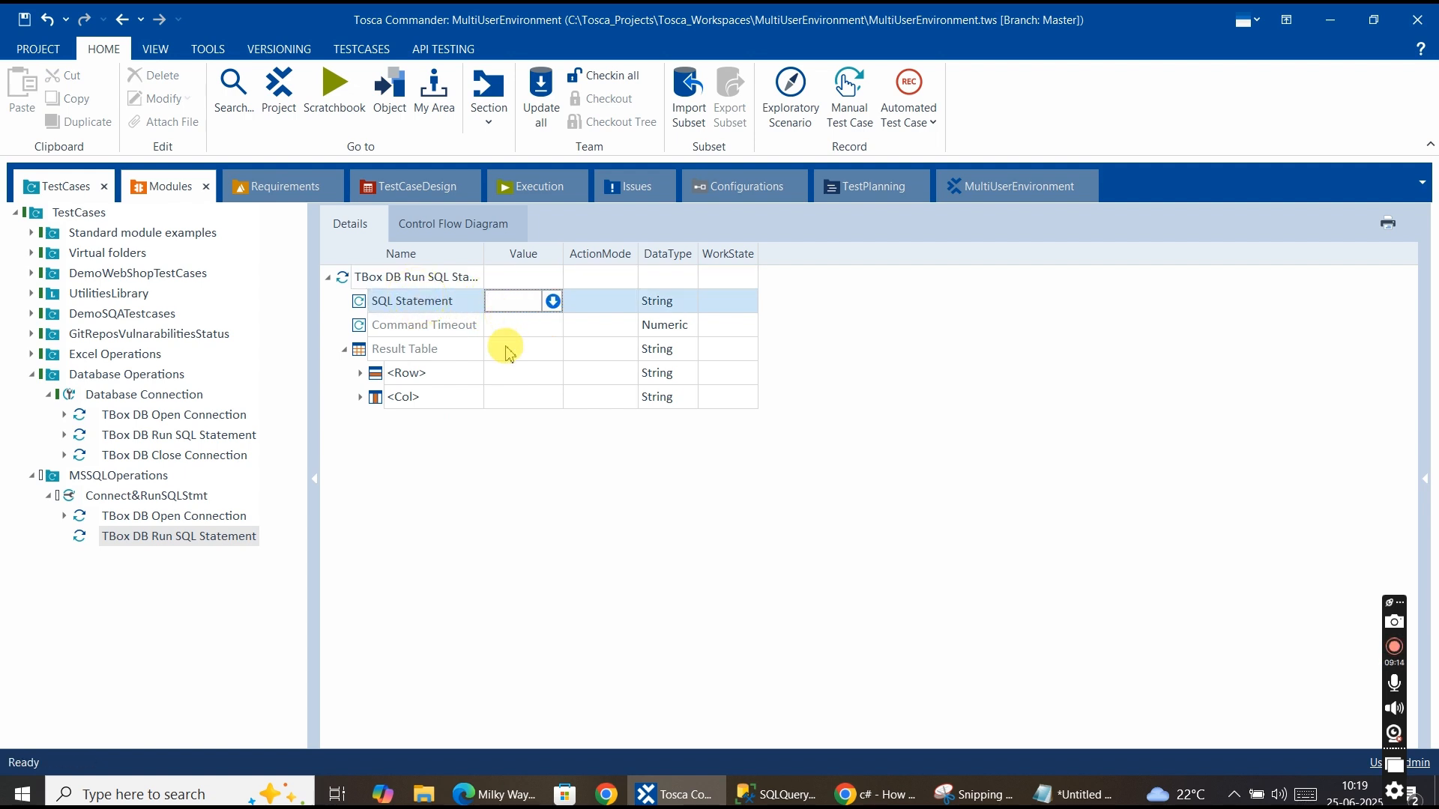
Execute the use HR and select * from HR..Employees queries in SQL Server Management Studio.
{"action": "left_click", "coordinate": [776, 794]}
{"action": "left_click", "coordinate": [656, 351]}
{"action": "left_click", "coordinate": [351, 115]}
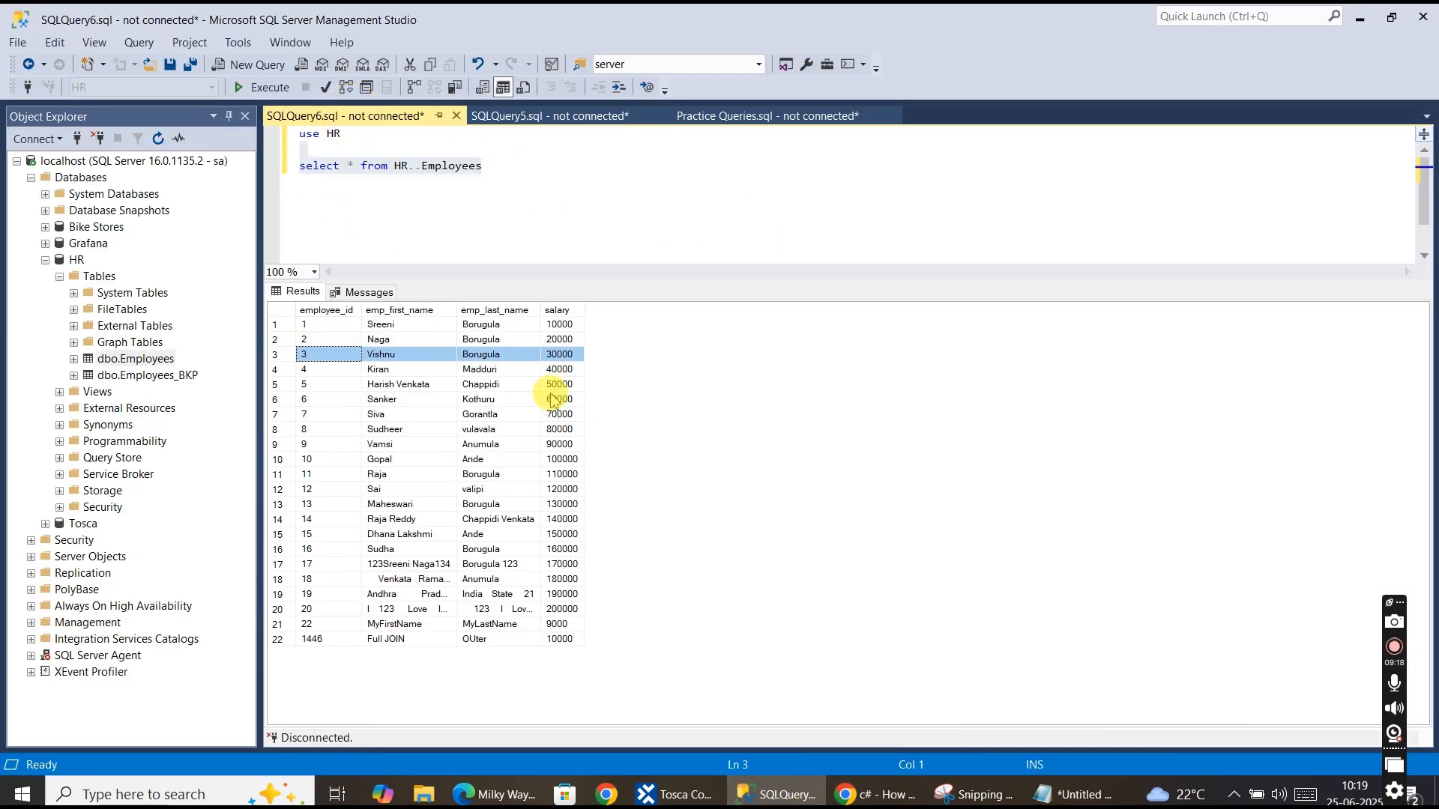
{"action": "left_click_drag", "start_coordinate": [386, 134], "coordinate": [247, 135]}
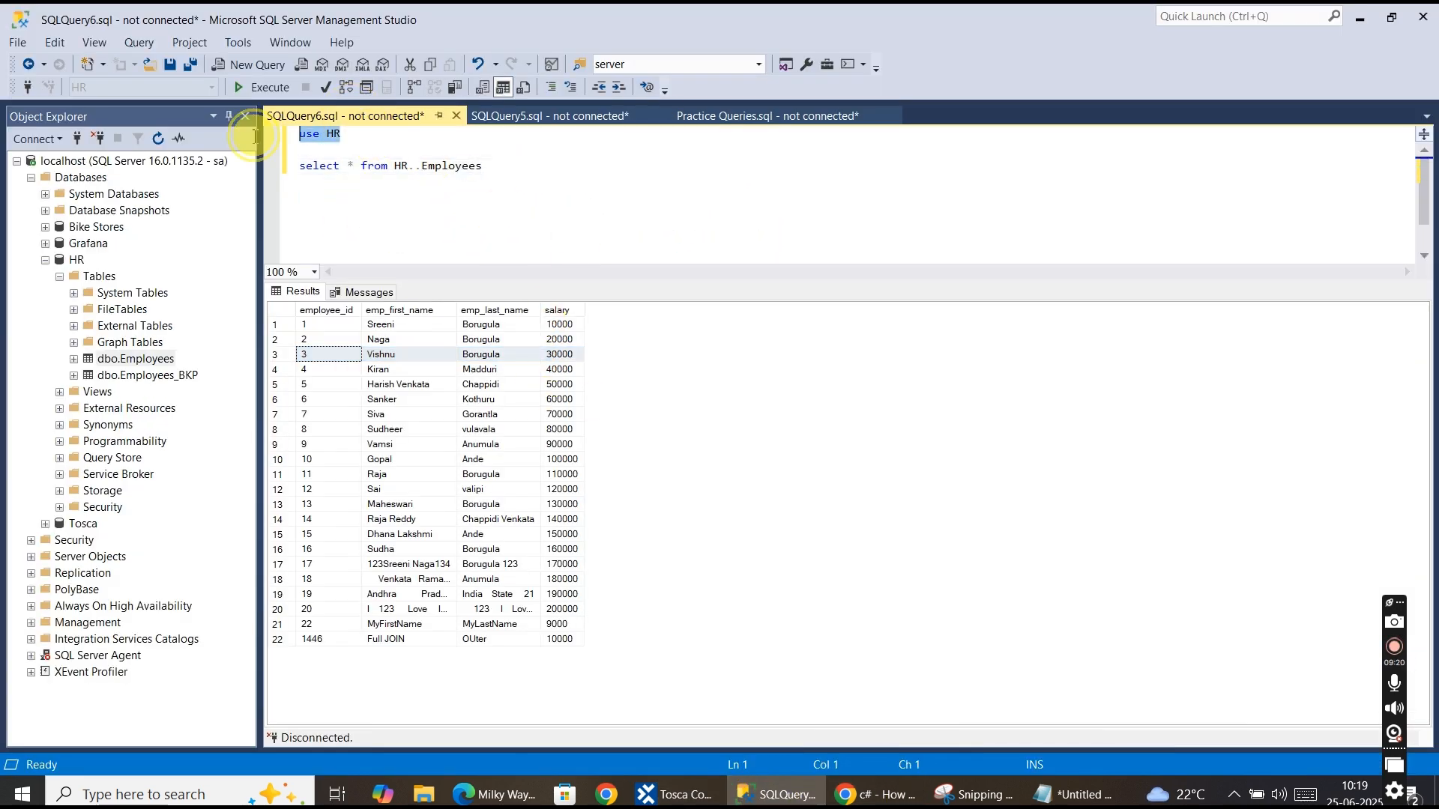
{"action": "left_click", "coordinate": [271, 89]}
{"action": "left_click", "coordinate": [666, 420]}
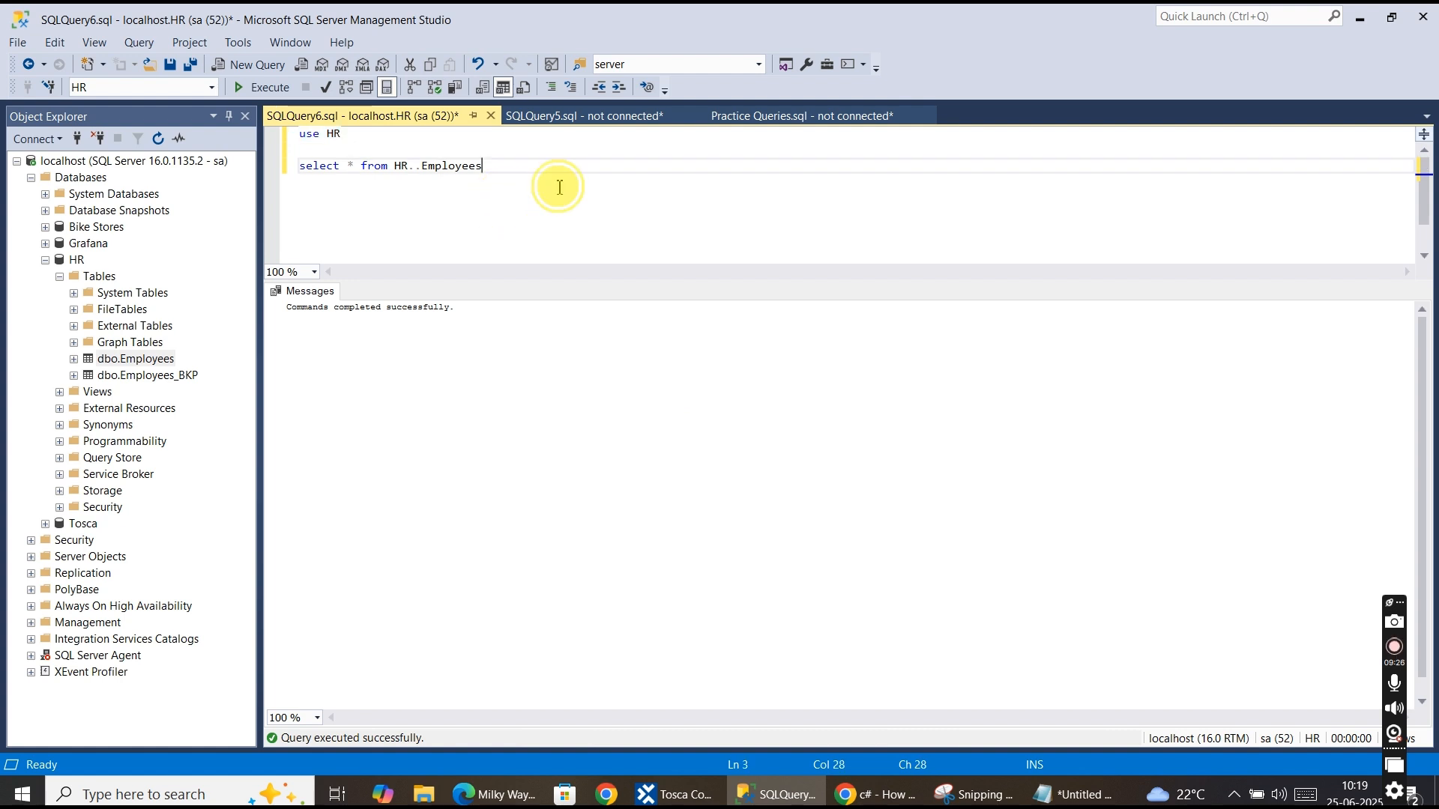
{"action": "left_click_drag", "start_coordinate": [555, 186], "coordinate": [298, 165]}
{"action": "left_click", "coordinate": [258, 88]}
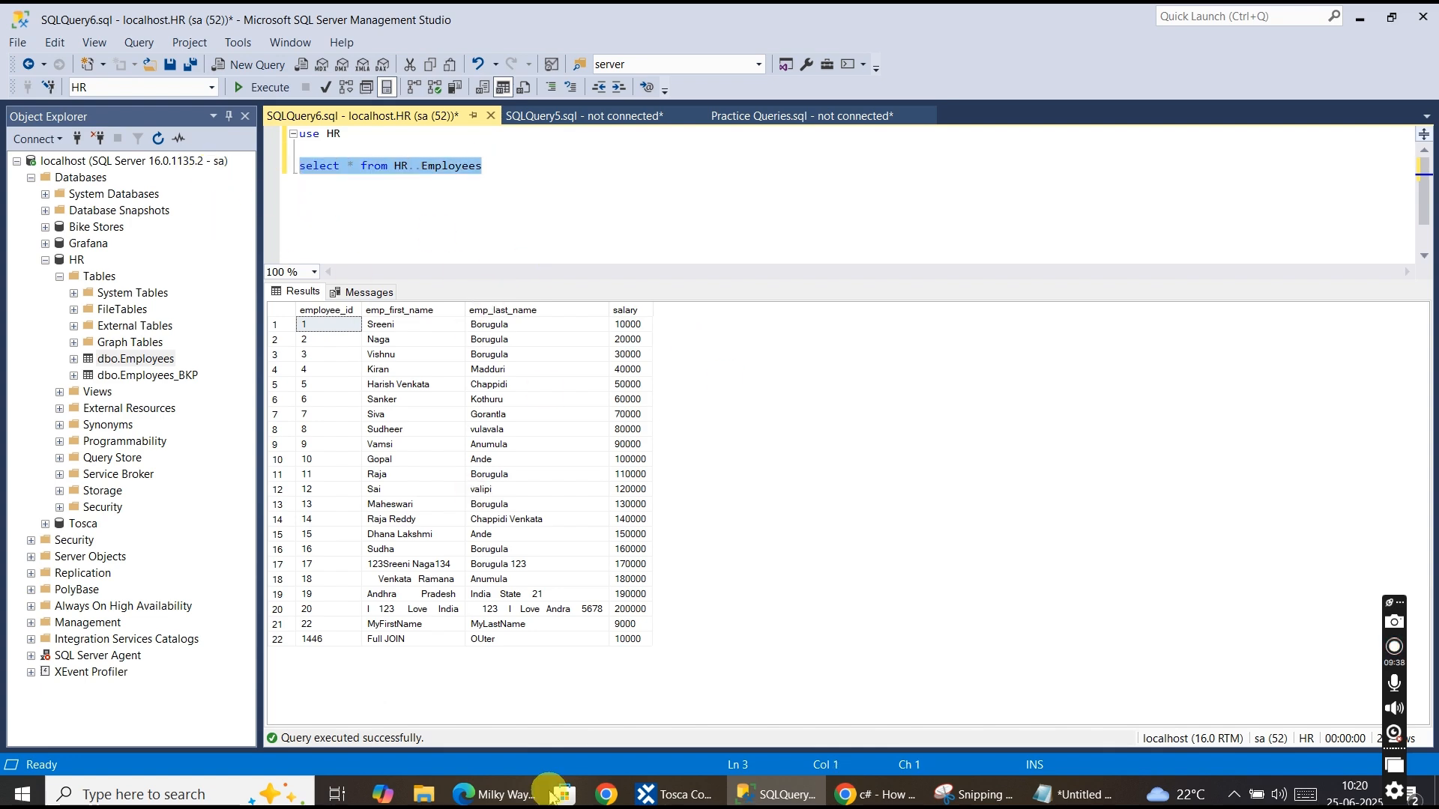
Set the Run SQL Statement step's SQL Statement value to select * from HR..Employees.
{"action": "left_click", "coordinate": [650, 793]}
{"action": "left_click", "coordinate": [517, 312]}
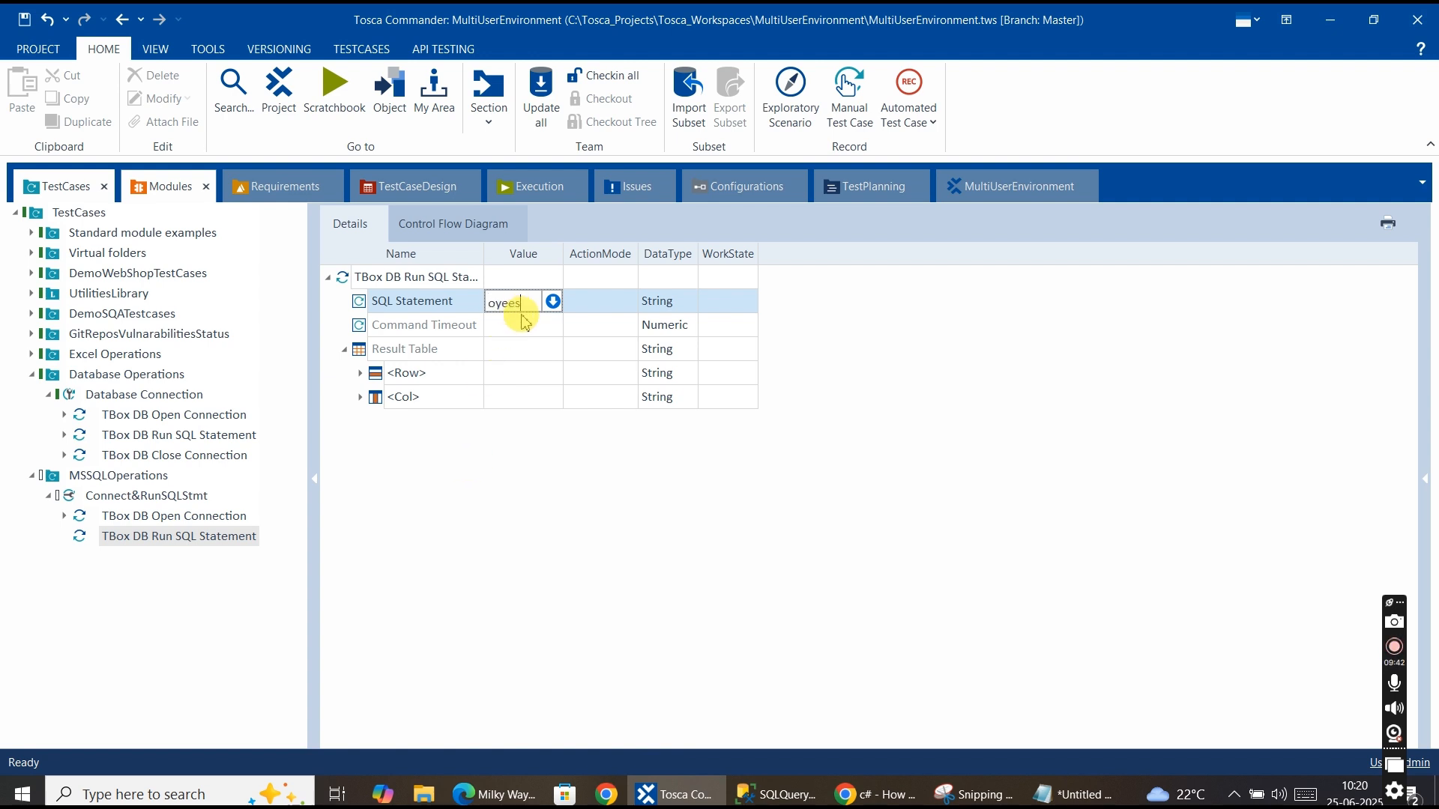
{"action": "key", "text": "Return"}
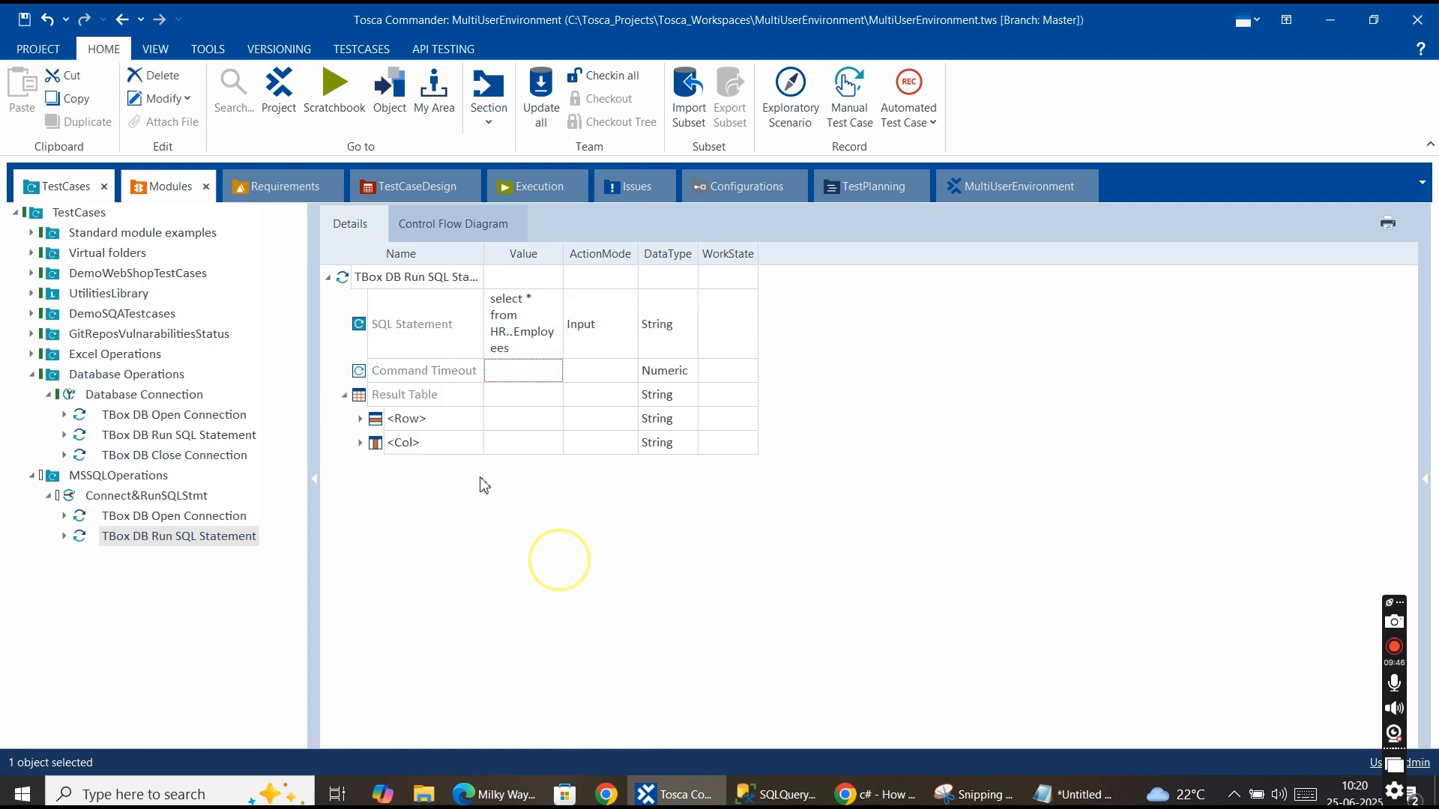
Set the Result Table to buffer its RowCount into noofrows with ActionMode Buffer.
{"action": "left_click", "coordinate": [504, 405]}
{"action": "left_click", "coordinate": [353, 398]}
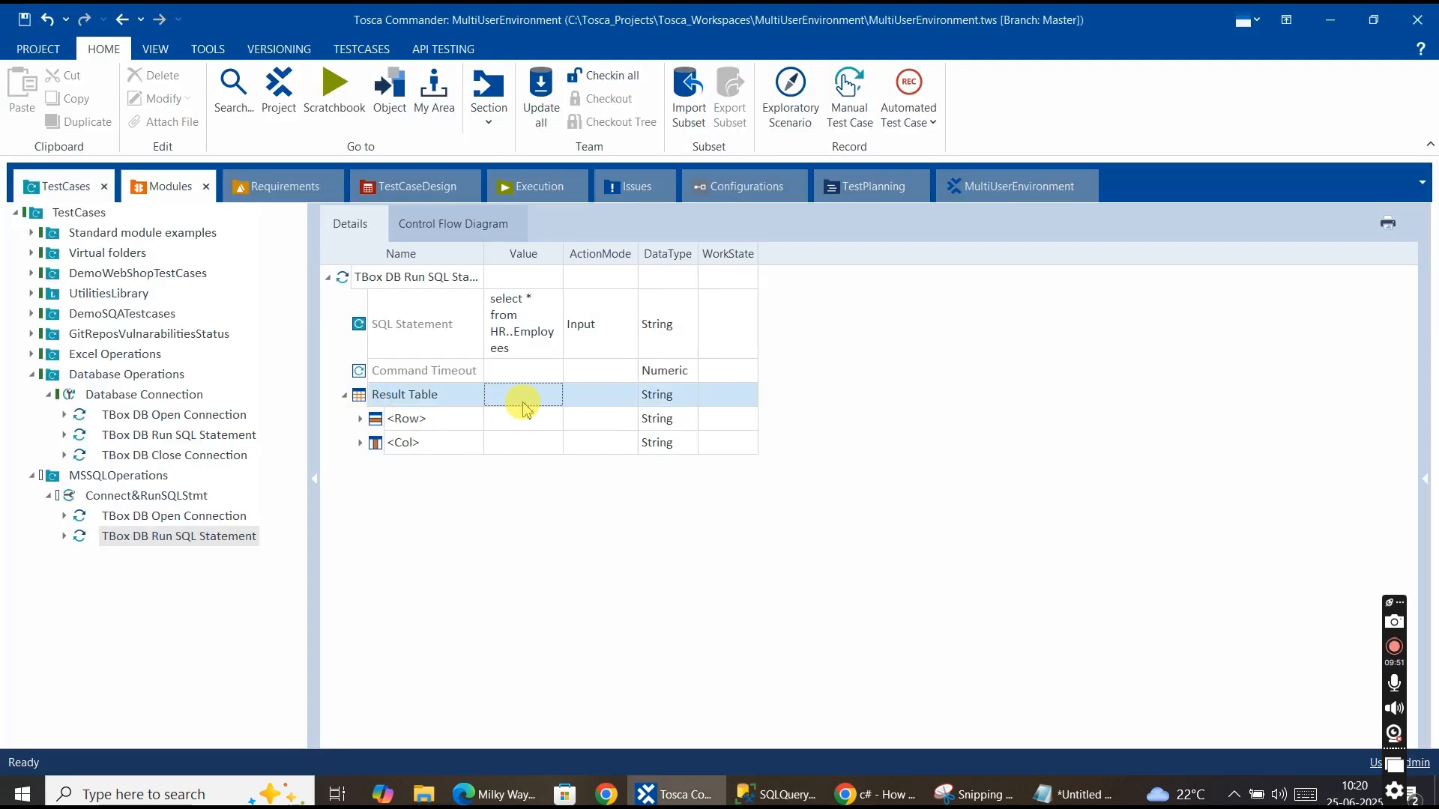
{"action": "left_click", "coordinate": [525, 405]}
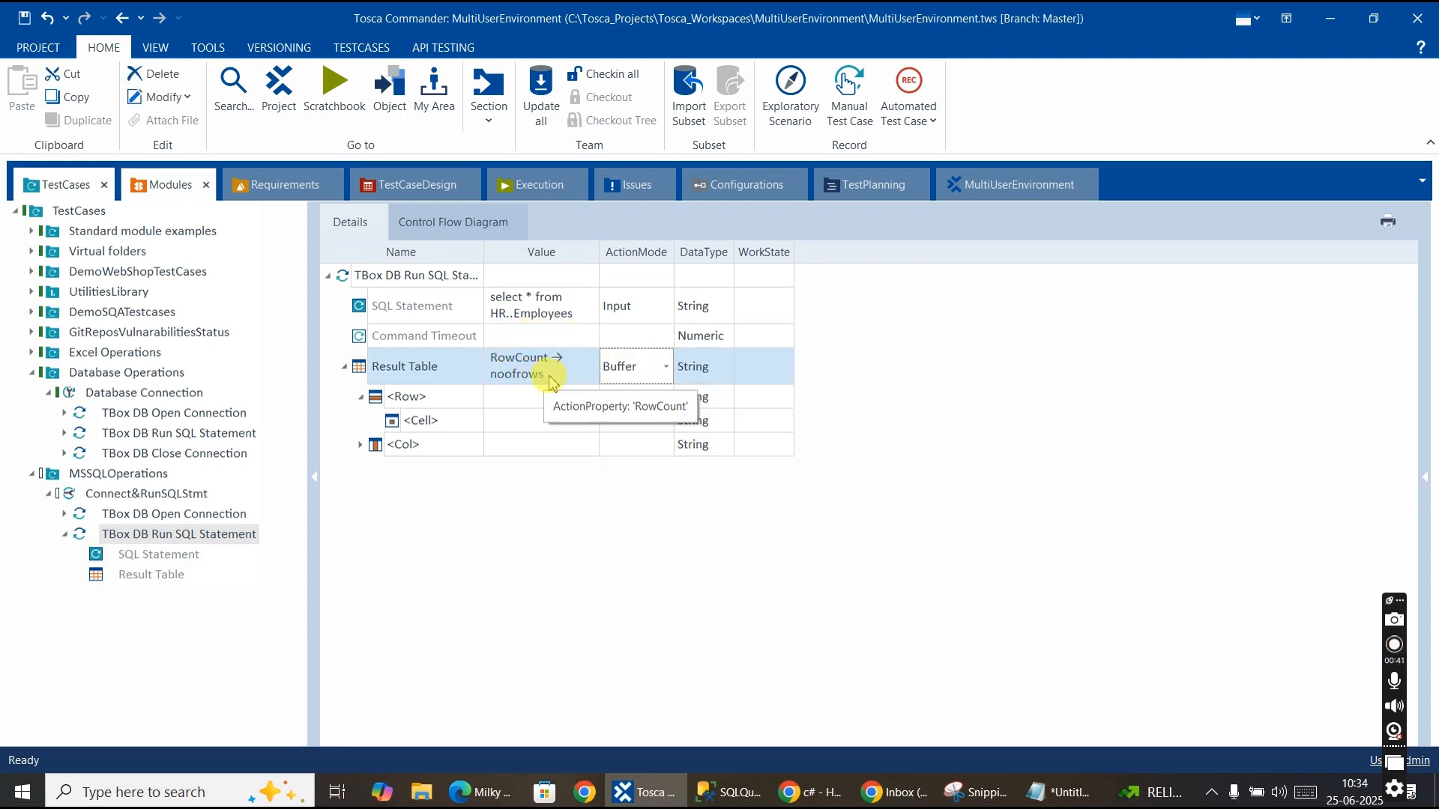
{"action": "left_click", "coordinate": [914, 479]}
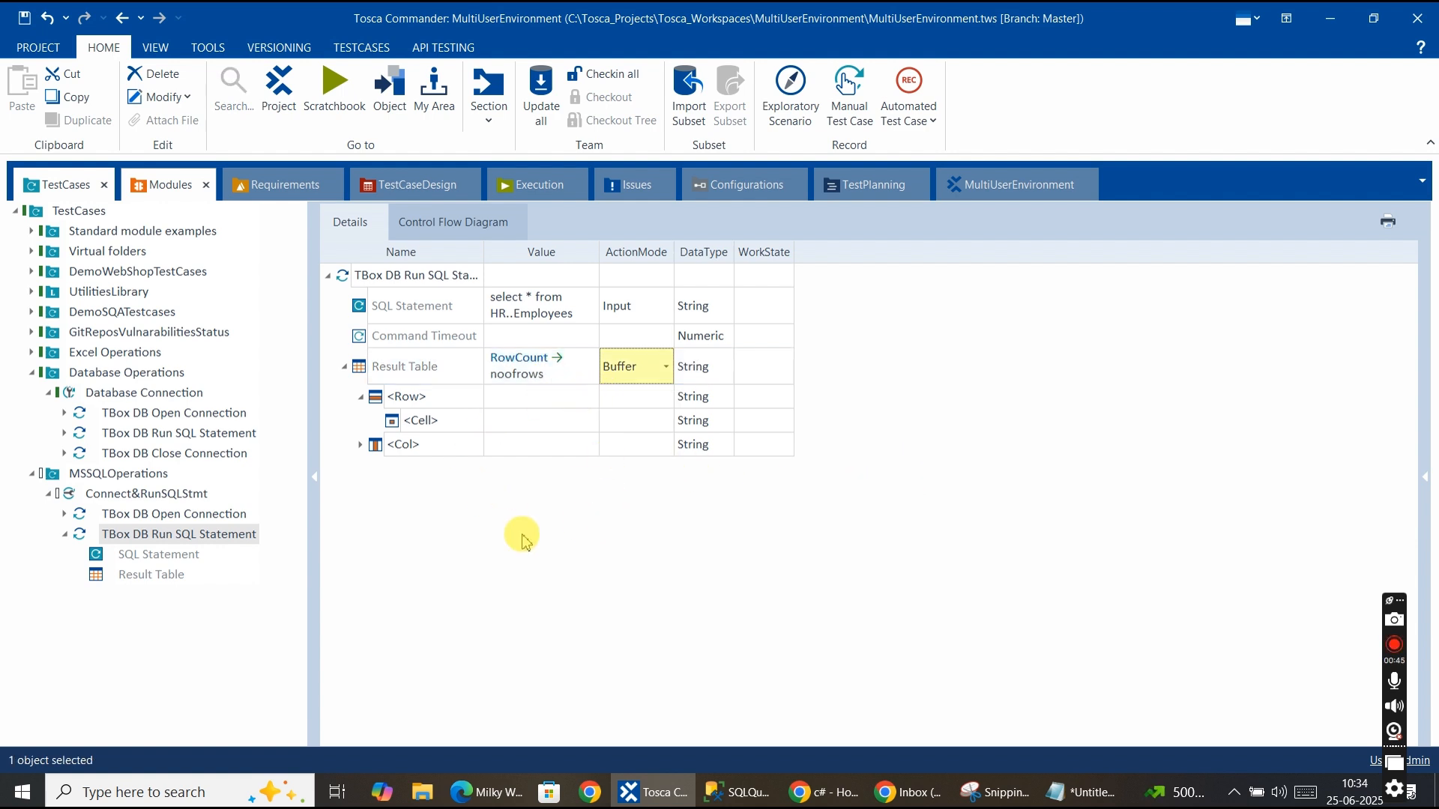
Run the Connect&RunSQLStmt test case in ScratchBook.
{"action": "left_click", "coordinate": [134, 496]}
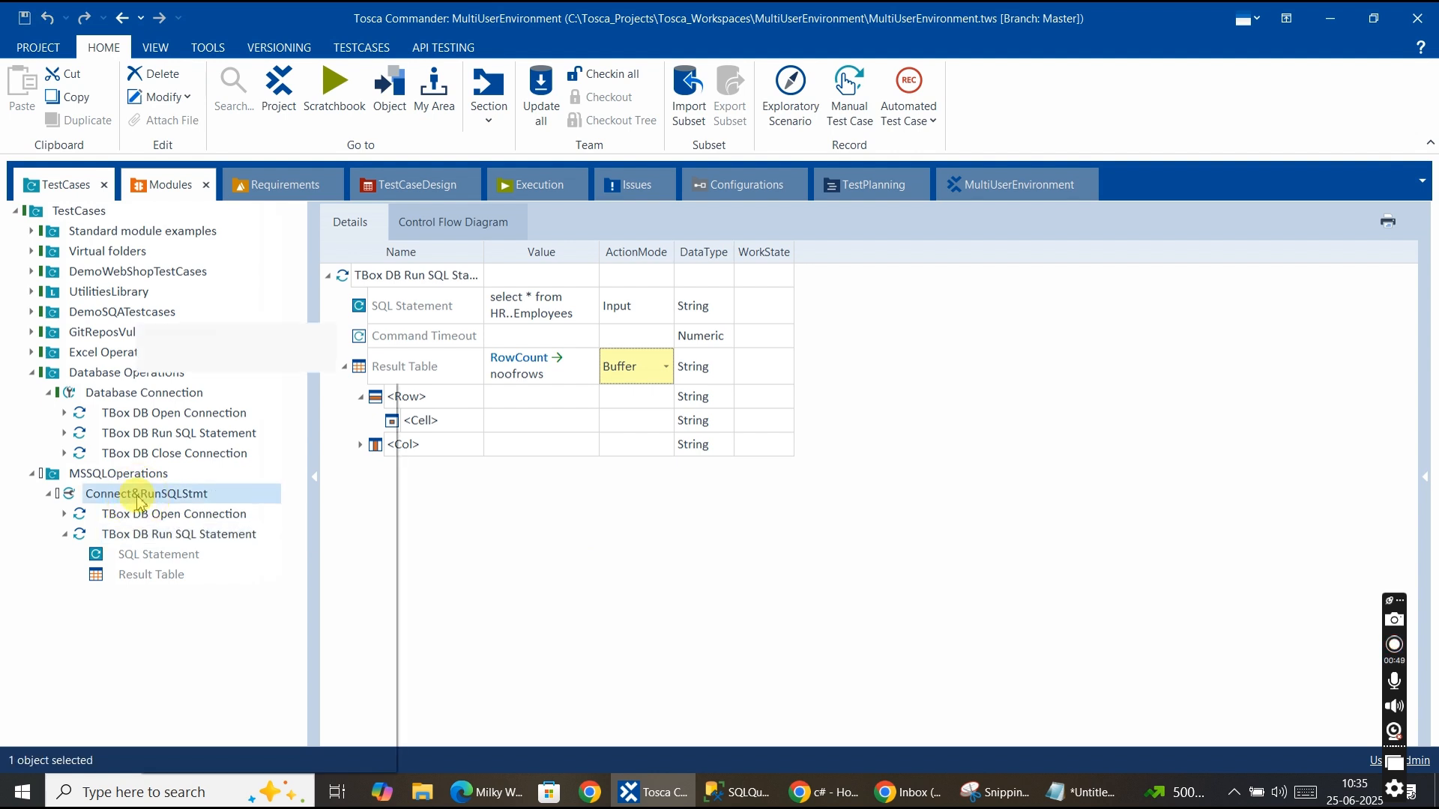
{"action": "right_click", "coordinate": [137, 501]}
{"action": "left_click", "coordinate": [192, 460]}
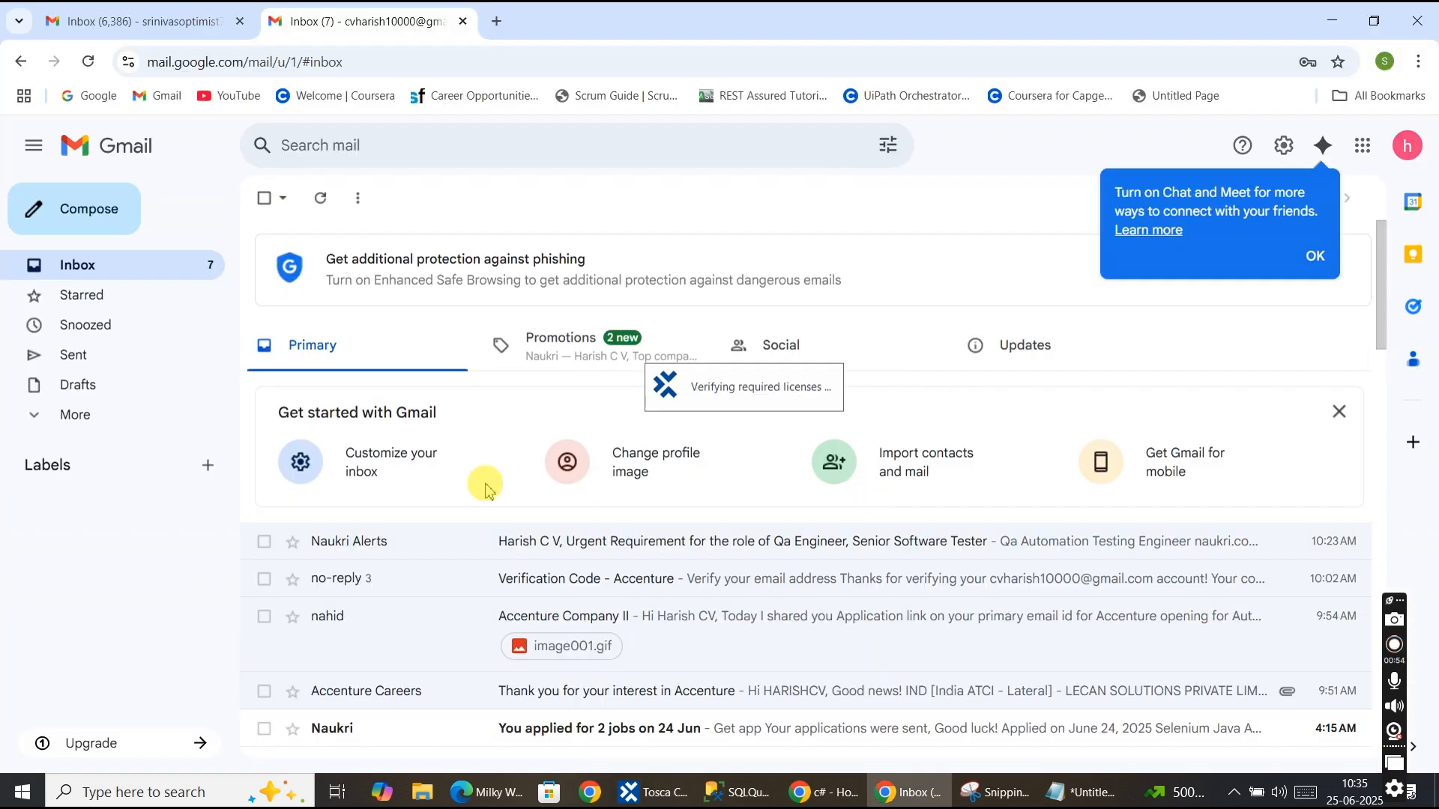
{"action": "left_click", "coordinate": [1332, 20]}
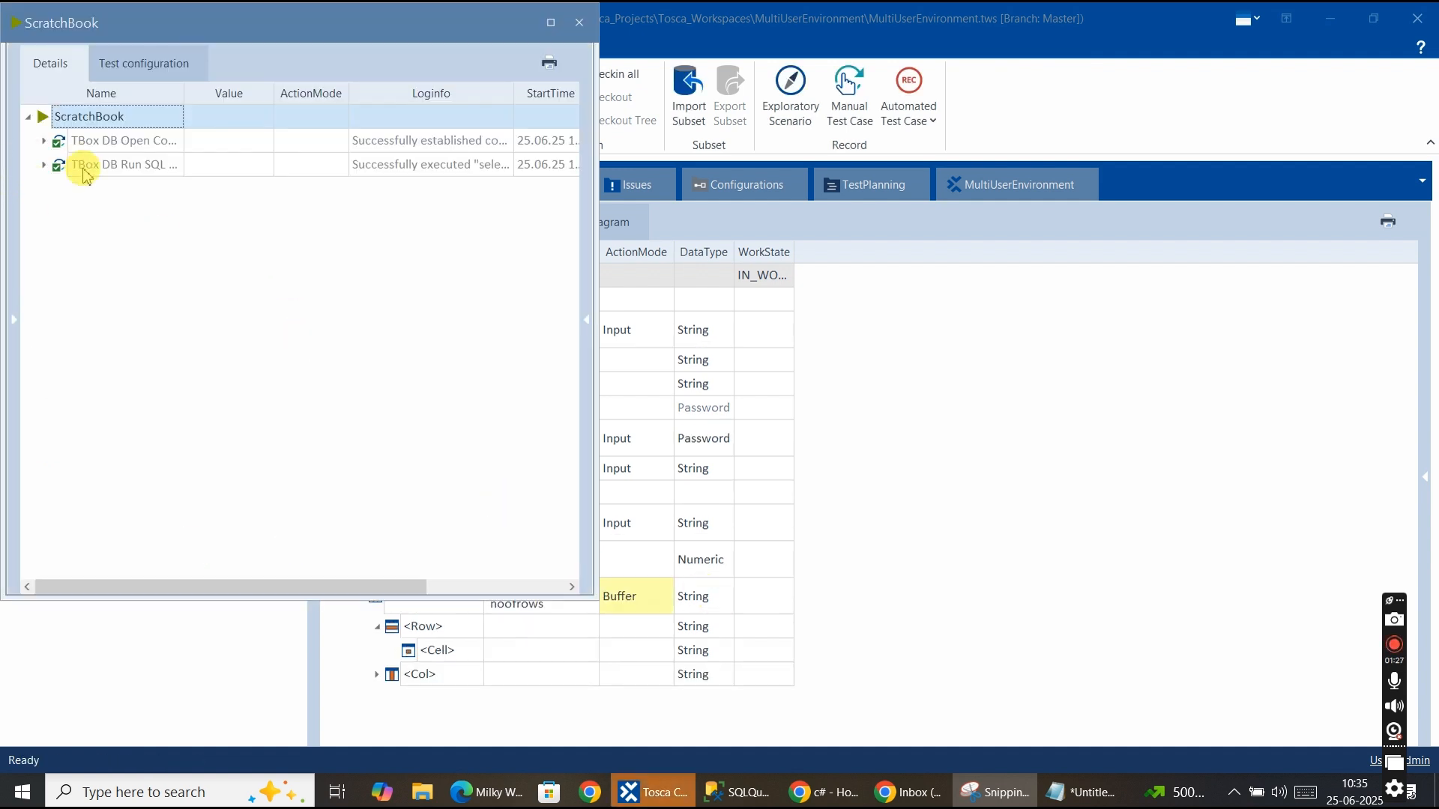
Inspect the Result Table's log info under the Run SQL Statement step in ScratchBook, then close ScratchBook.
{"action": "left_click", "coordinate": [44, 164]}
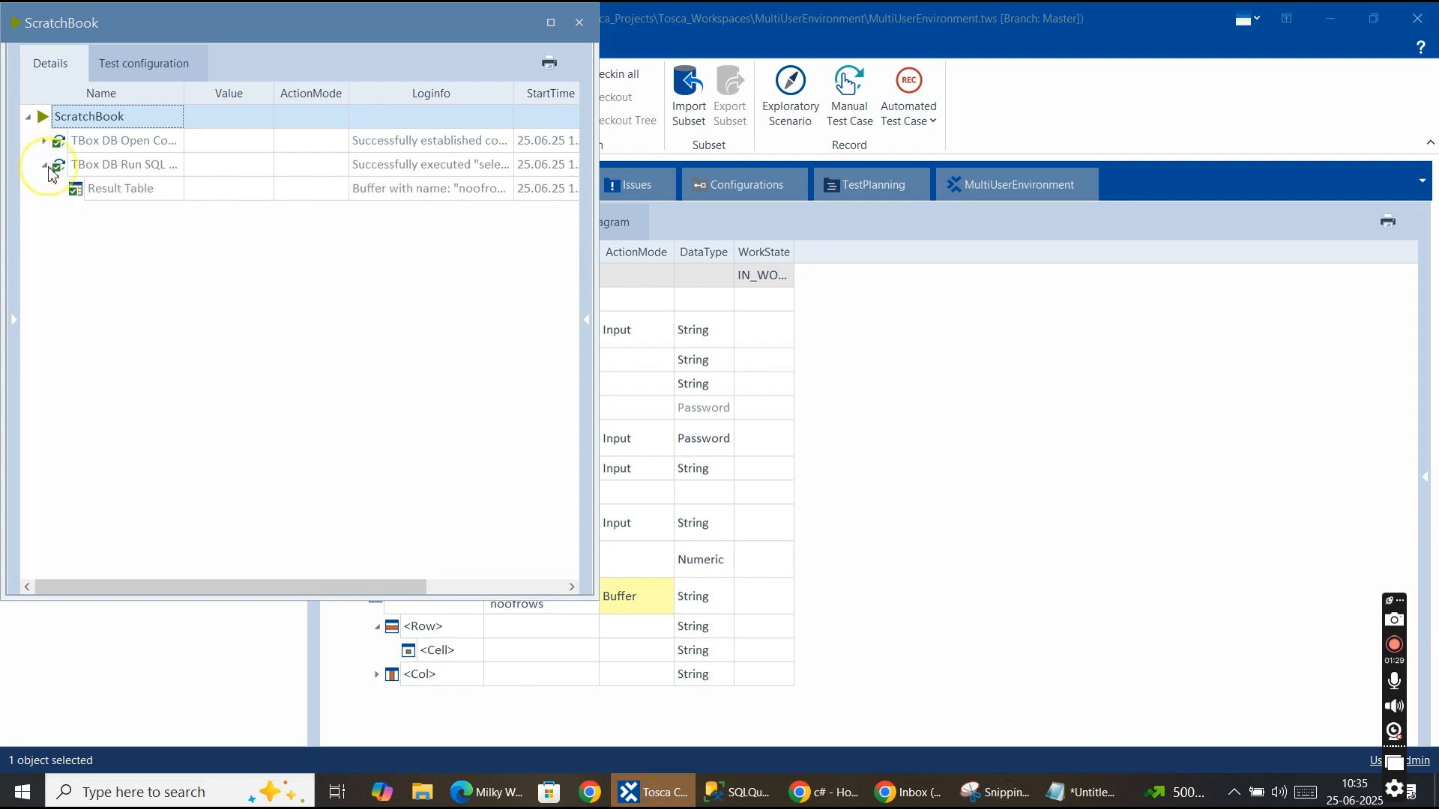
{"action": "left_click", "coordinate": [501, 193]}
{"action": "left_click", "coordinate": [506, 189]}
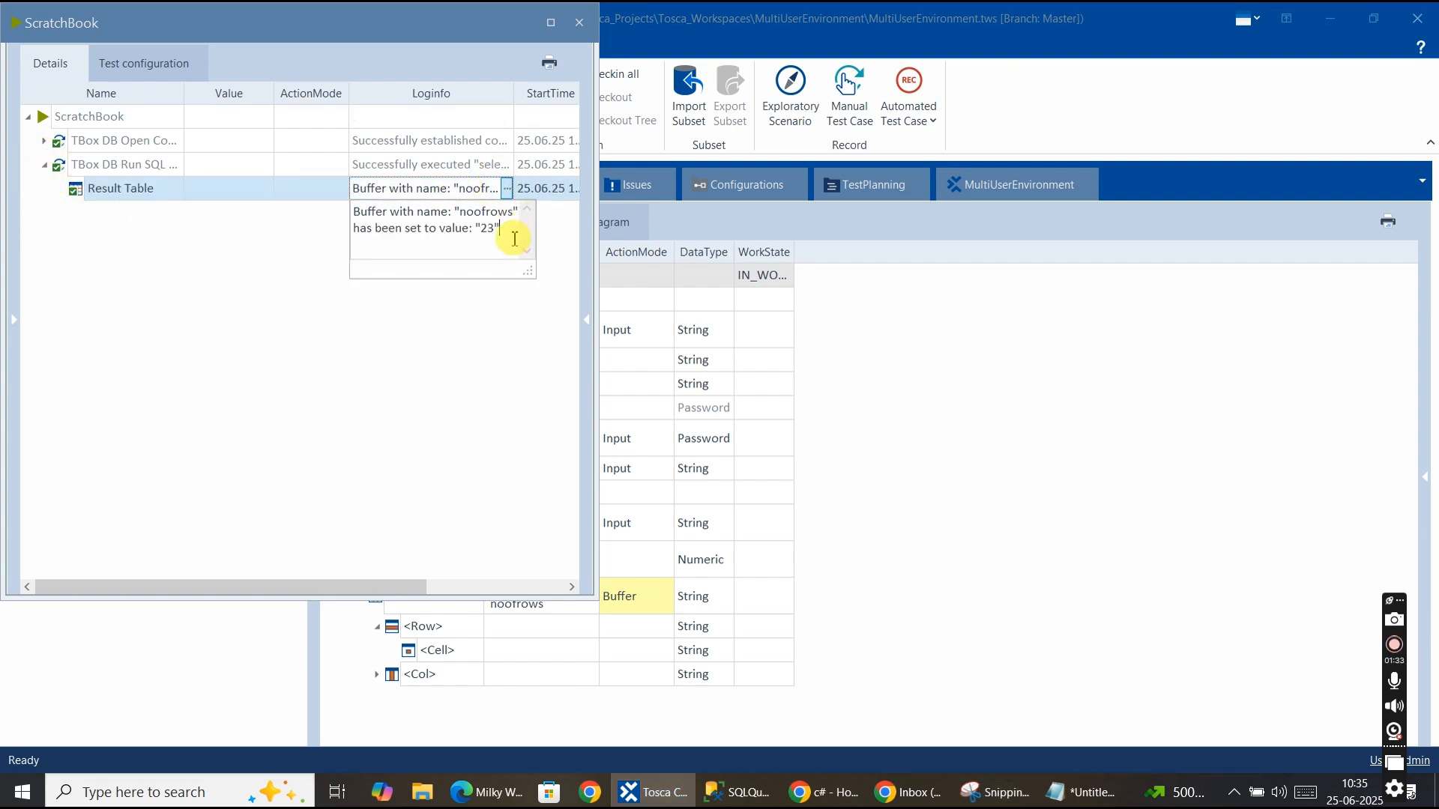
{"action": "left_click_drag", "start_coordinate": [473, 230], "coordinate": [346, 209]}
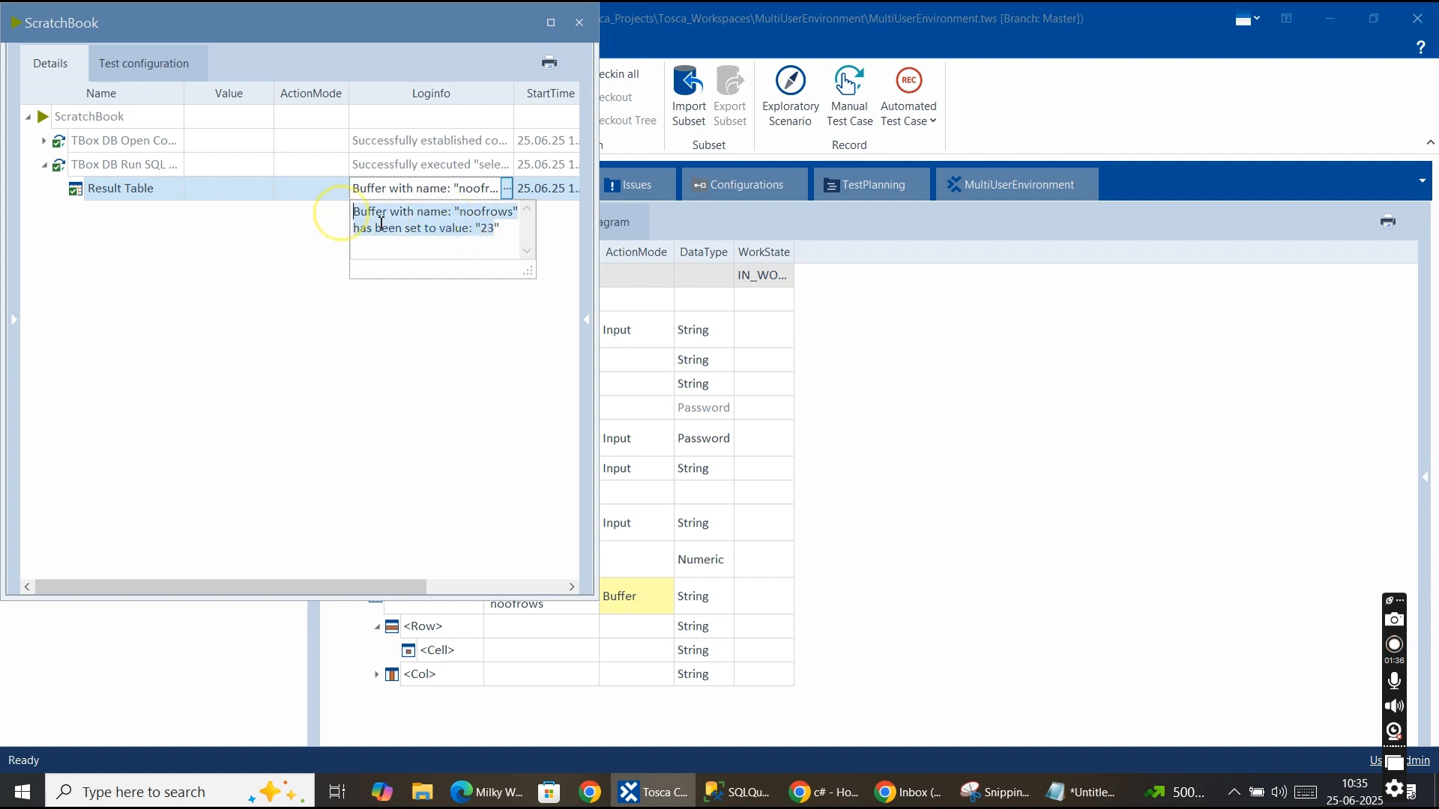
{"action": "left_click", "coordinate": [577, 21]}
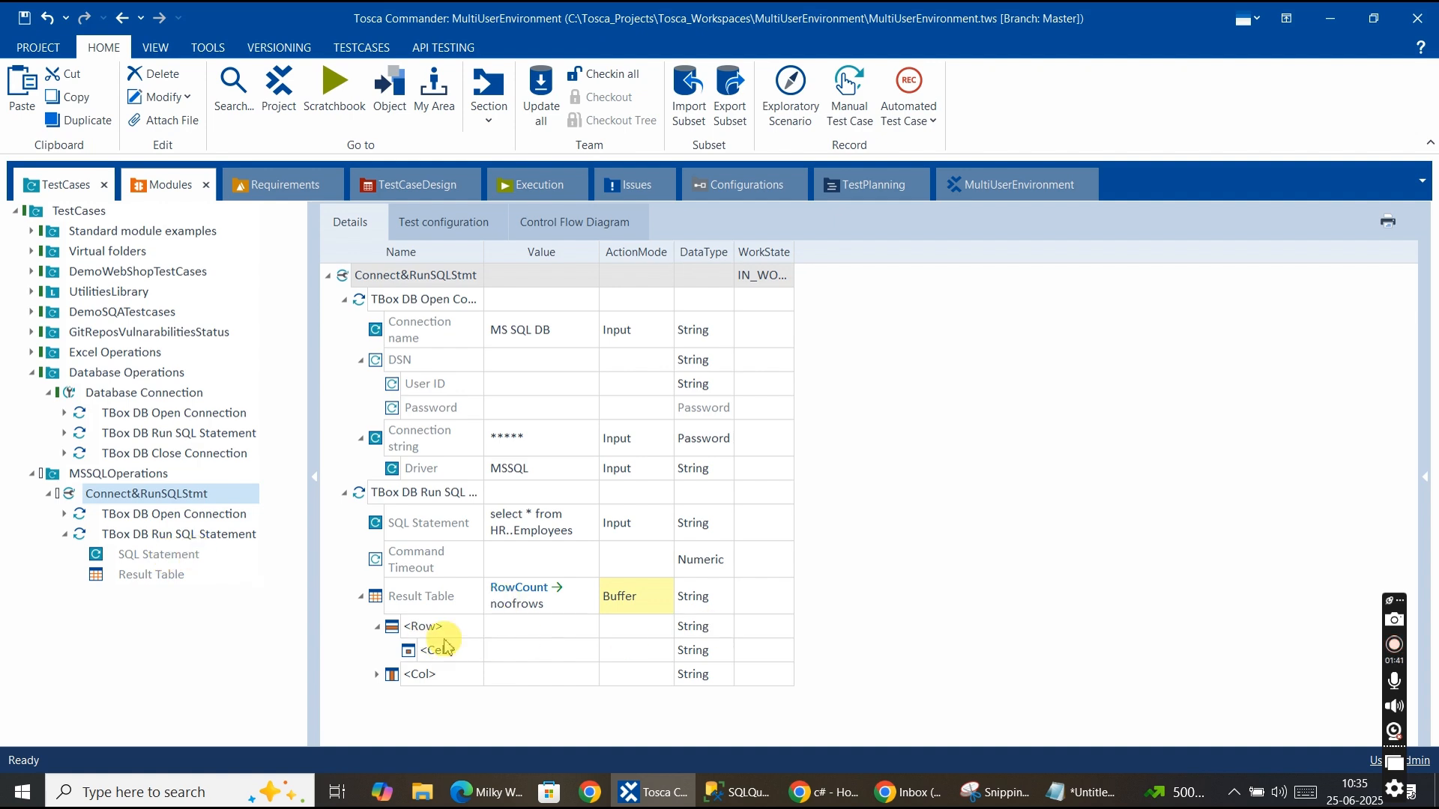
Examine the Employees query result rows and columns in SQL Server Management Studio.
{"action": "left_click", "coordinate": [731, 792]}
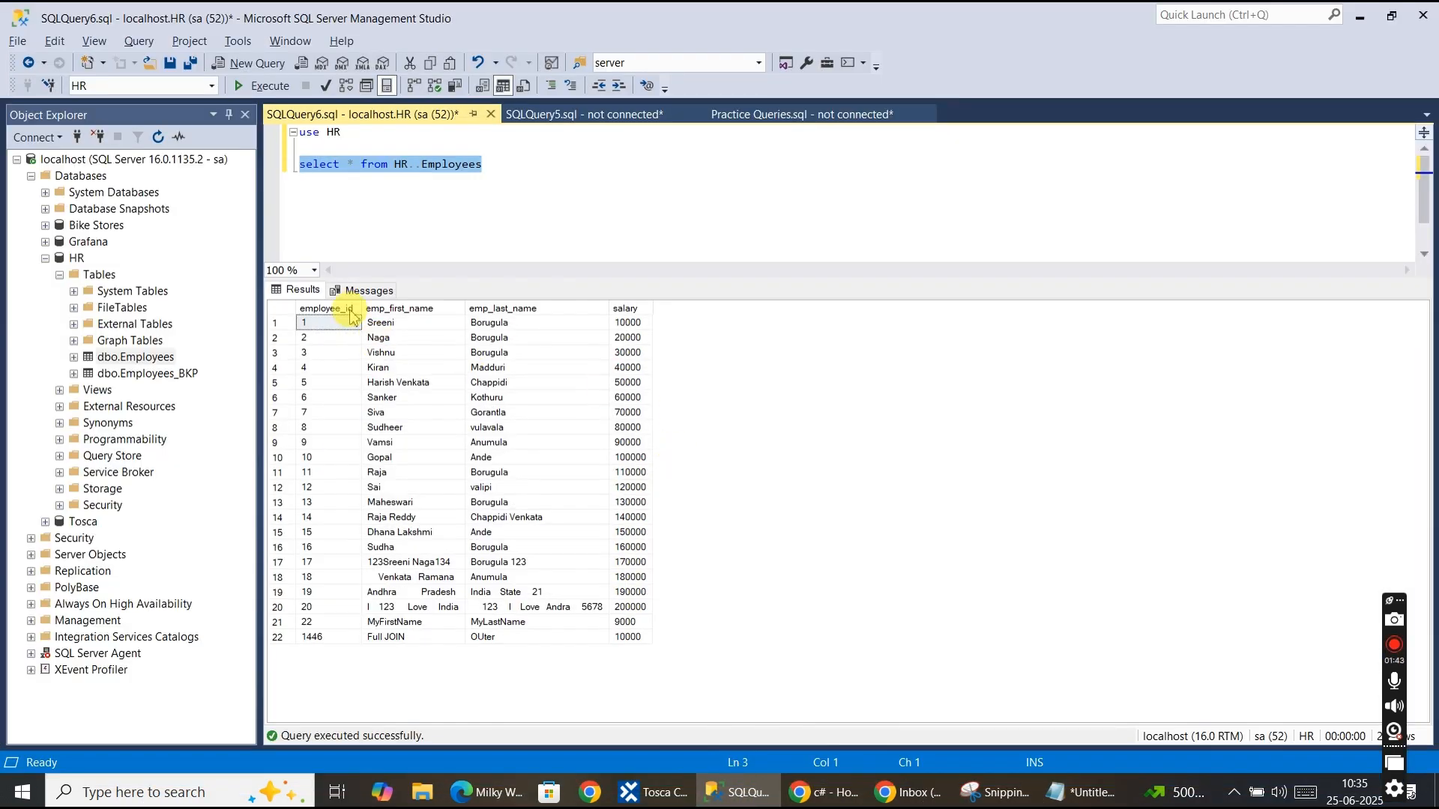
{"action": "left_click", "coordinate": [406, 352]}
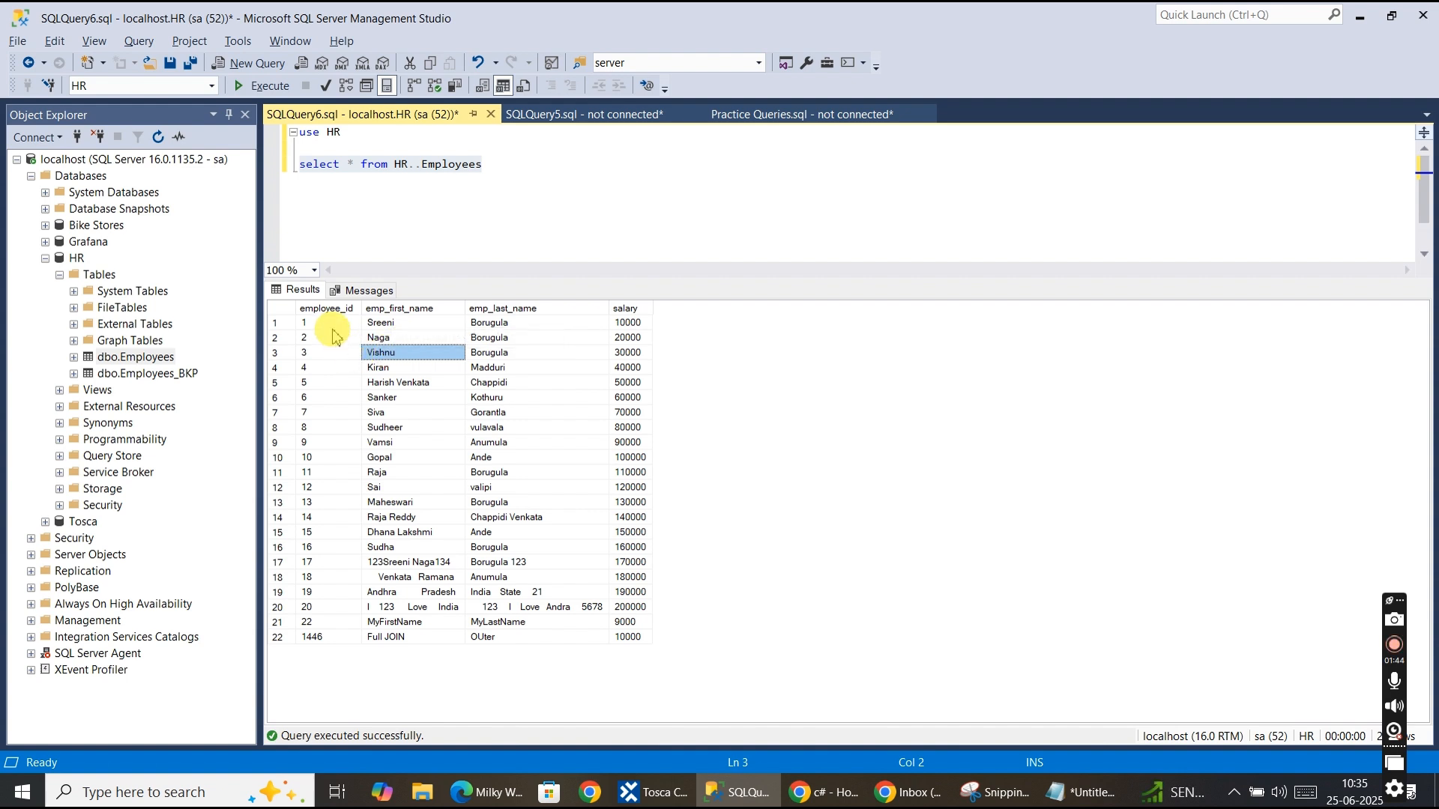
{"action": "left_click", "coordinate": [283, 308]}
{"action": "left_click", "coordinate": [305, 326]}
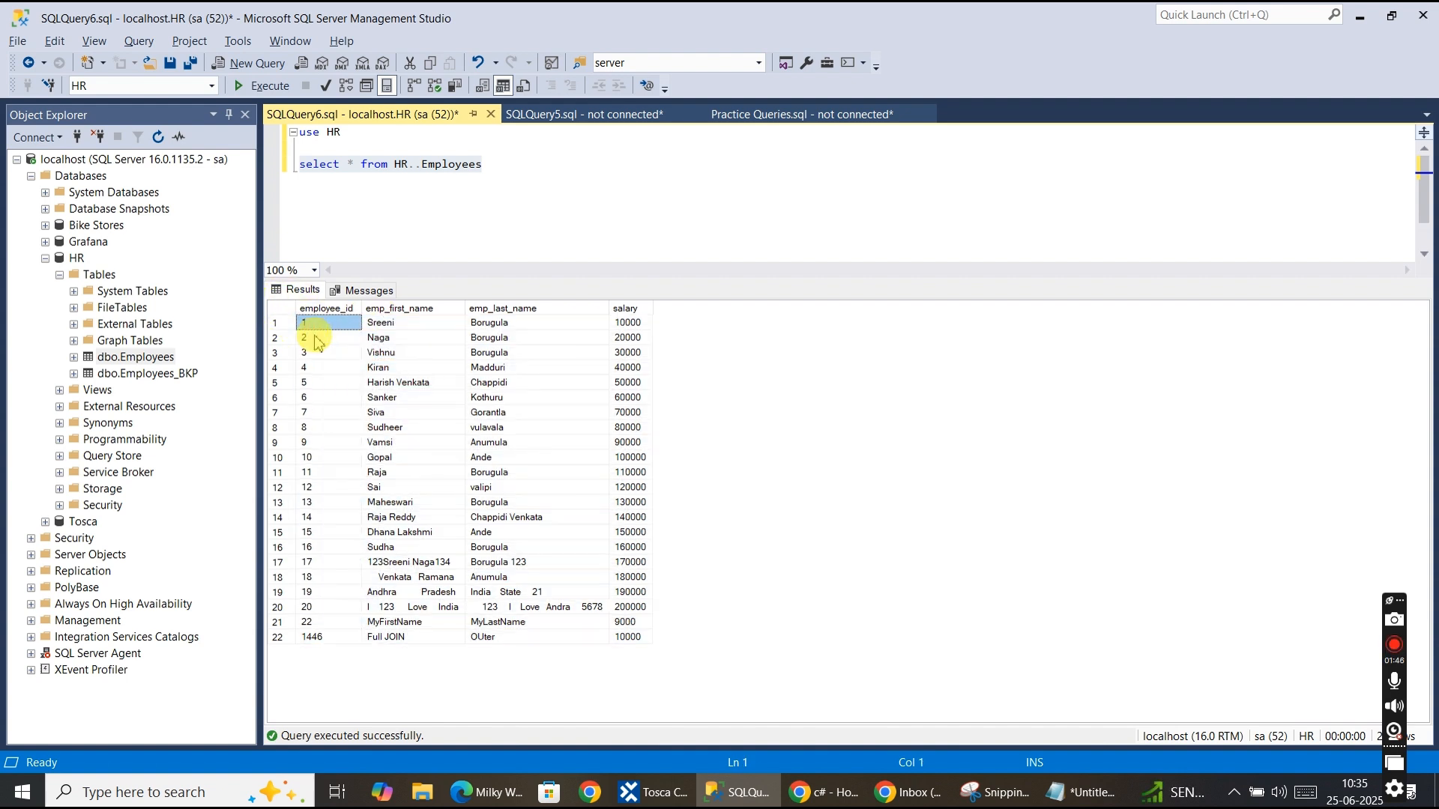
{"action": "left_click", "coordinate": [315, 338]}
{"action": "left_click", "coordinate": [328, 353]}
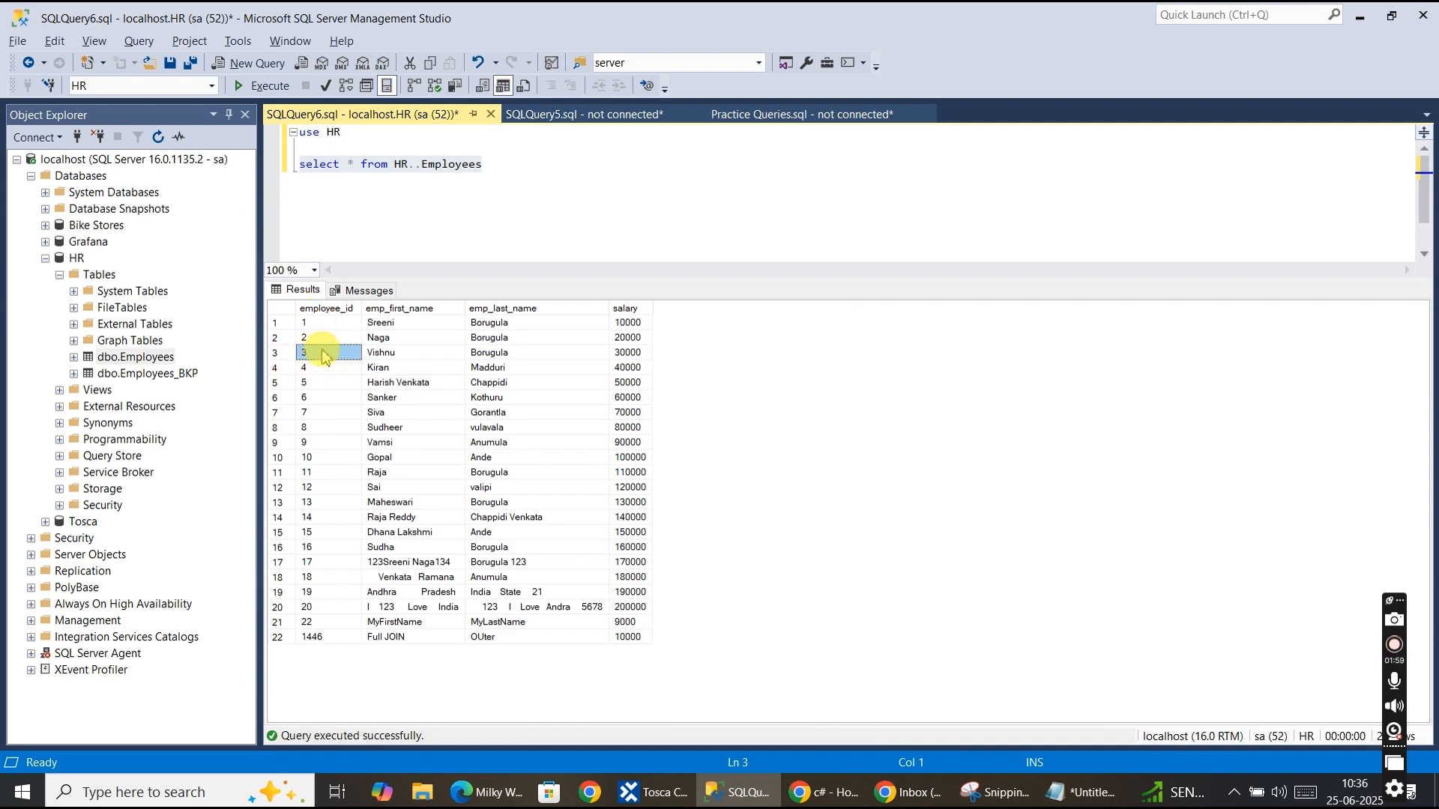
{"action": "key", "text": "alt+Tab"}
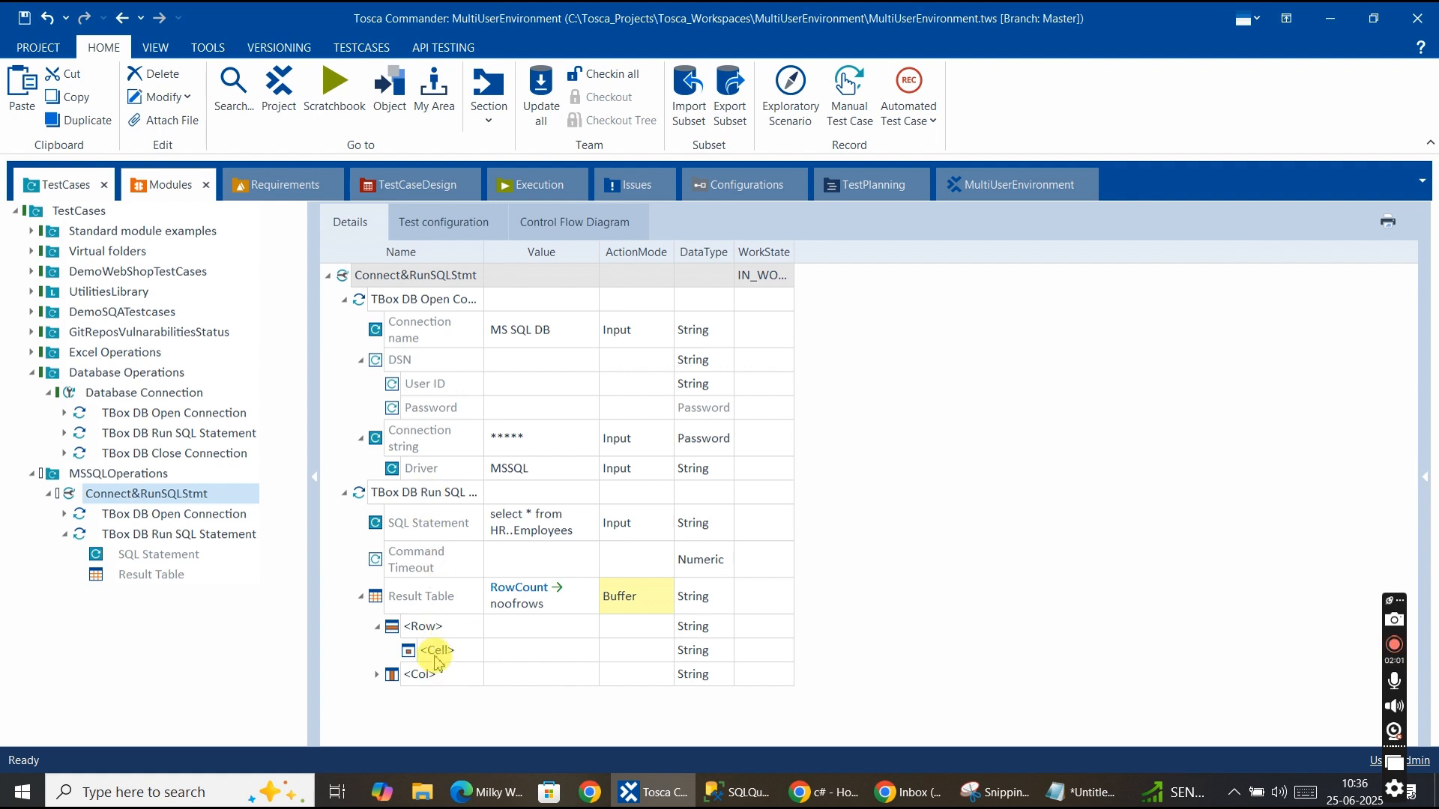
Rename the Result Table's <Row> entry to #4 to select the fourth row.
{"action": "left_click", "coordinate": [431, 631]}
{"action": "left_click", "coordinate": [476, 630]}
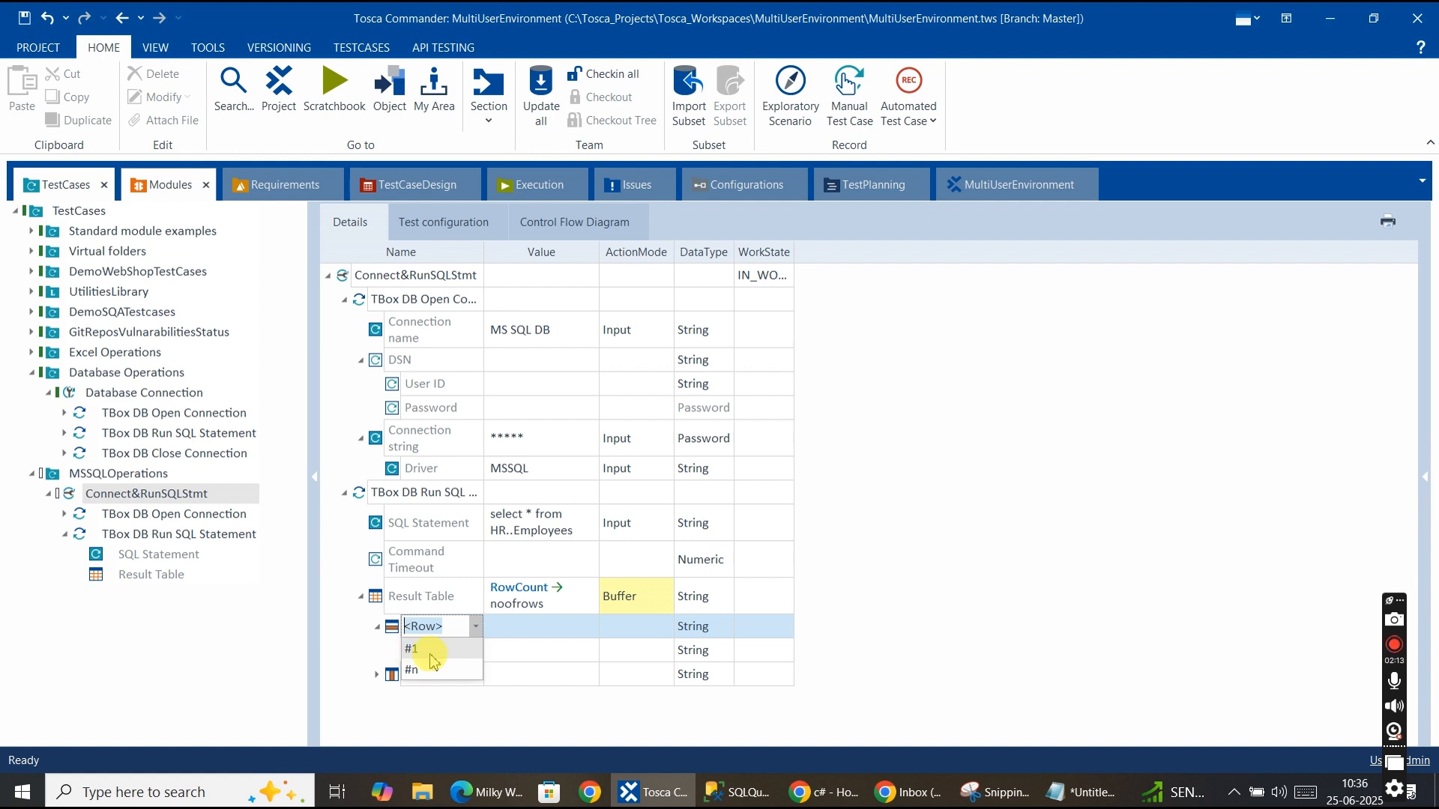
{"action": "left_click", "coordinate": [448, 628]}
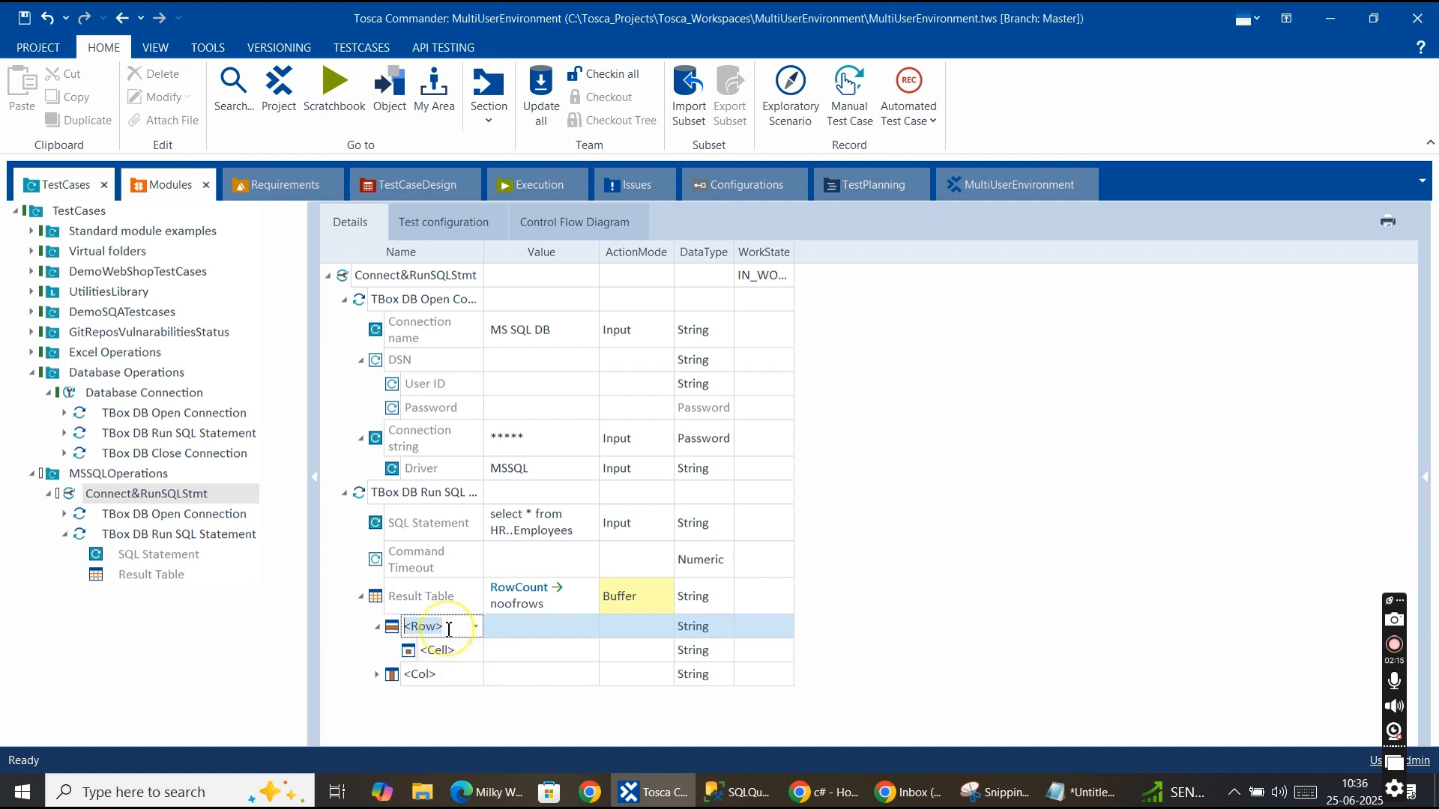
{"action": "left_click", "coordinate": [456, 625]}
{"action": "left_click_drag", "start_coordinate": [454, 626], "coordinate": [399, 627]}
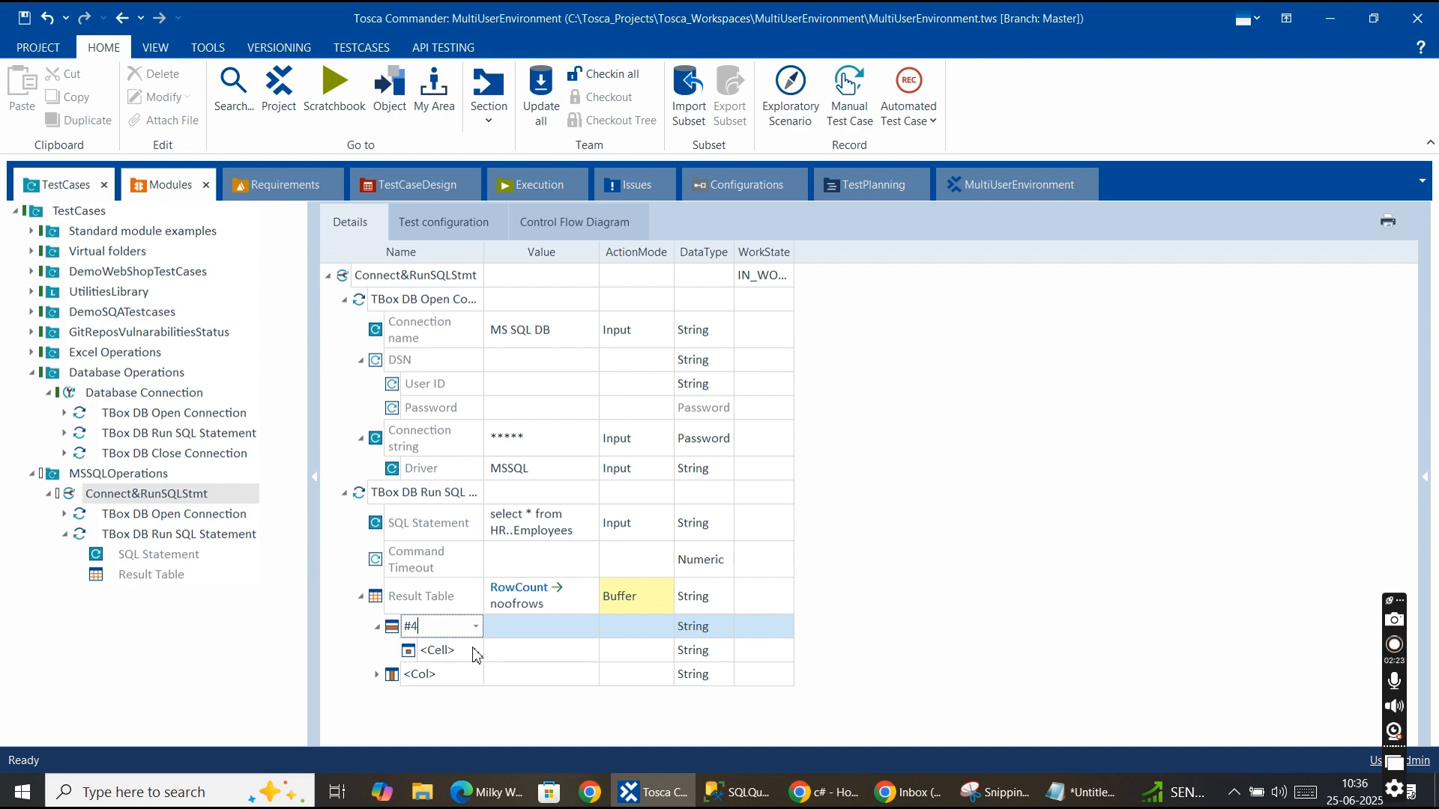
{"action": "key", "text": "Return"}
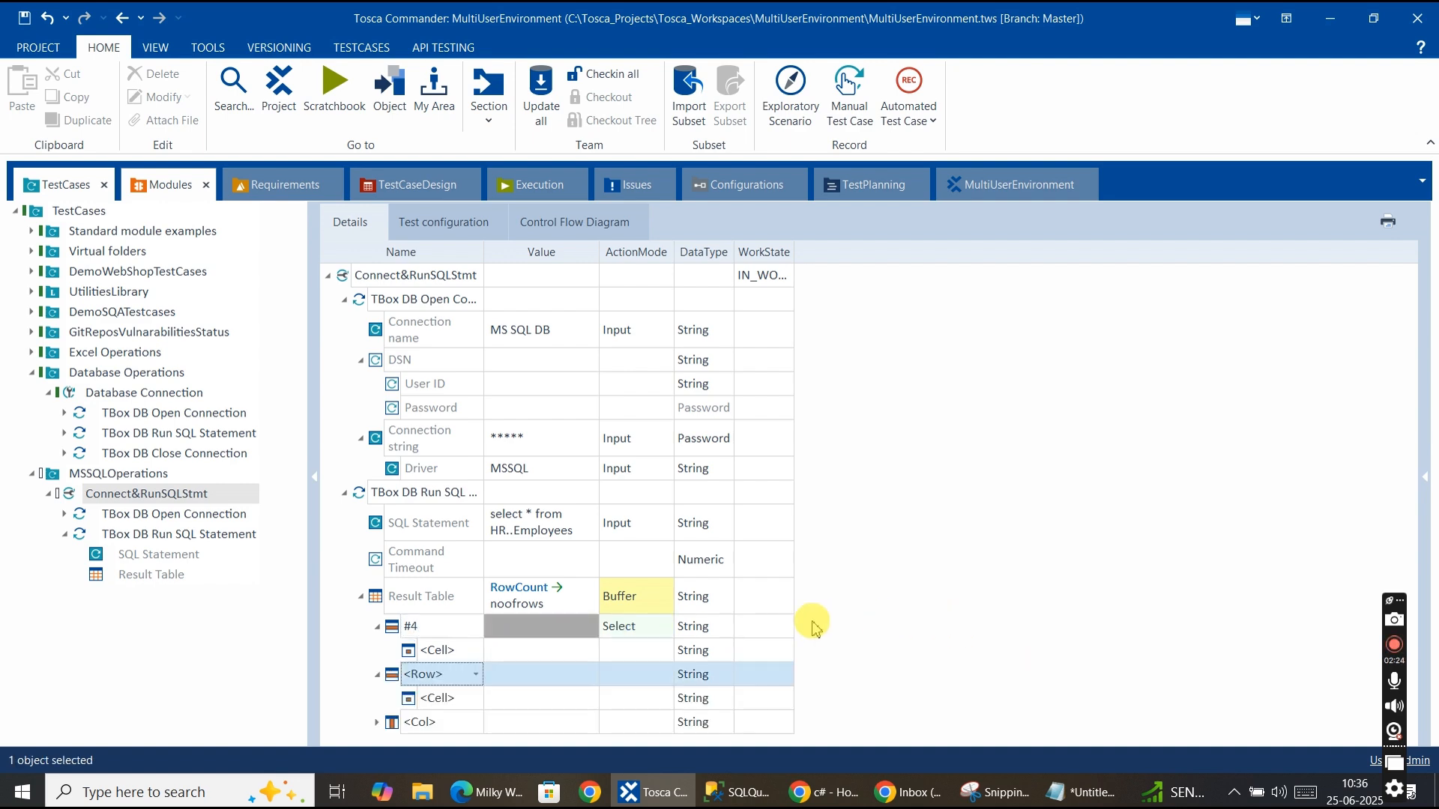
Rename the first cell under row #4 to #1, comparing against the SQL results.
{"action": "key", "text": "alt+Tab"}
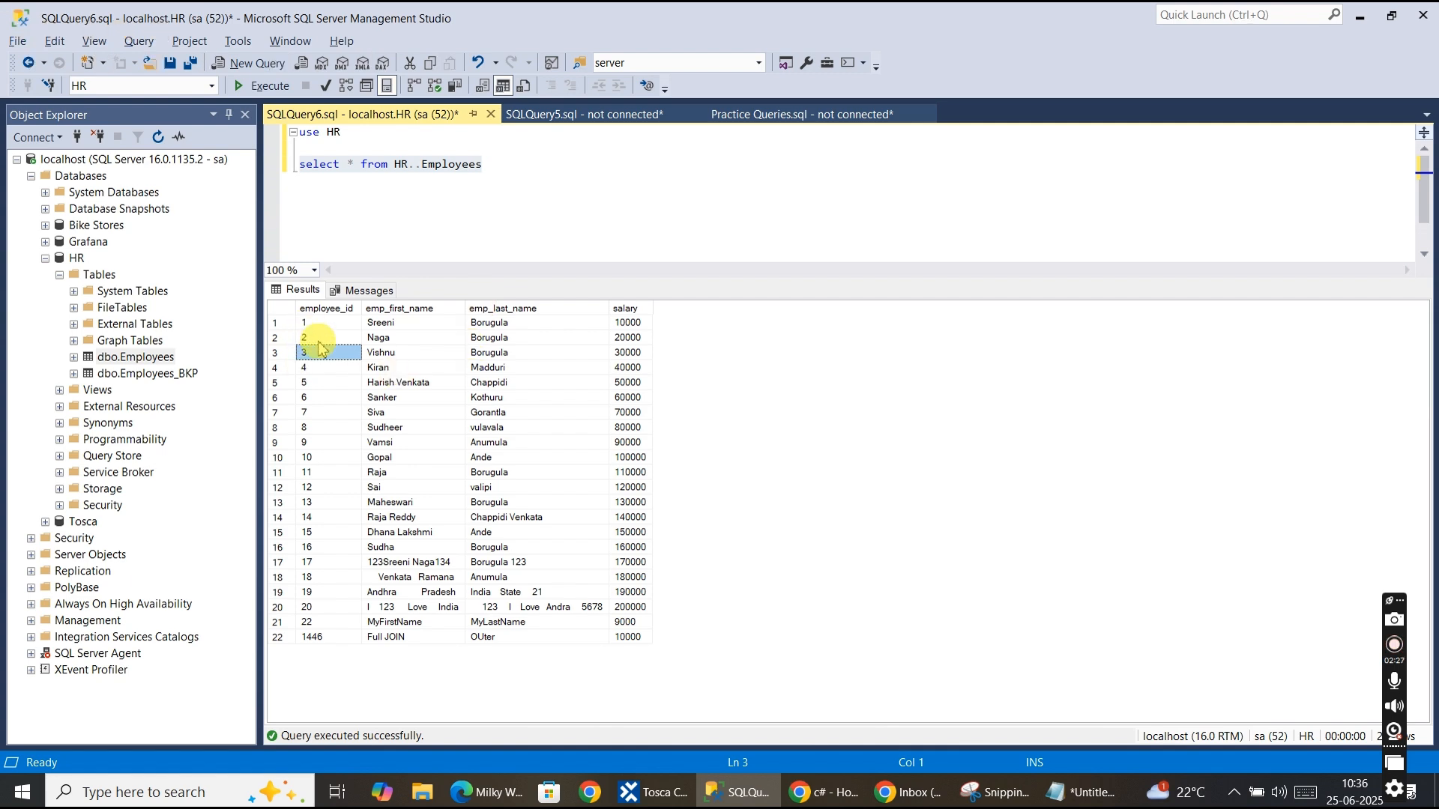
{"action": "key", "text": "alt+Tab"}
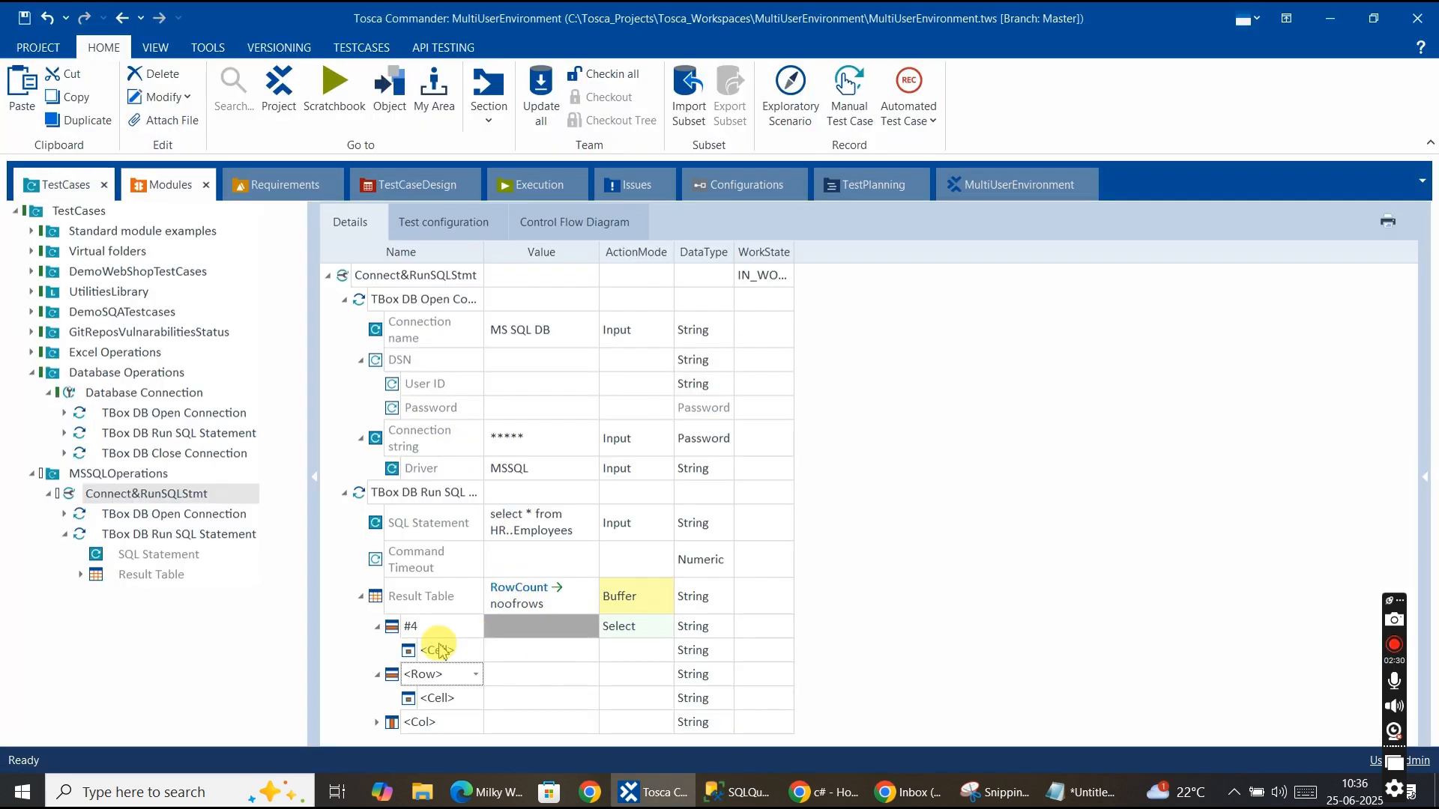
{"action": "left_click", "coordinate": [451, 664]}
{"action": "left_click", "coordinate": [450, 651]}
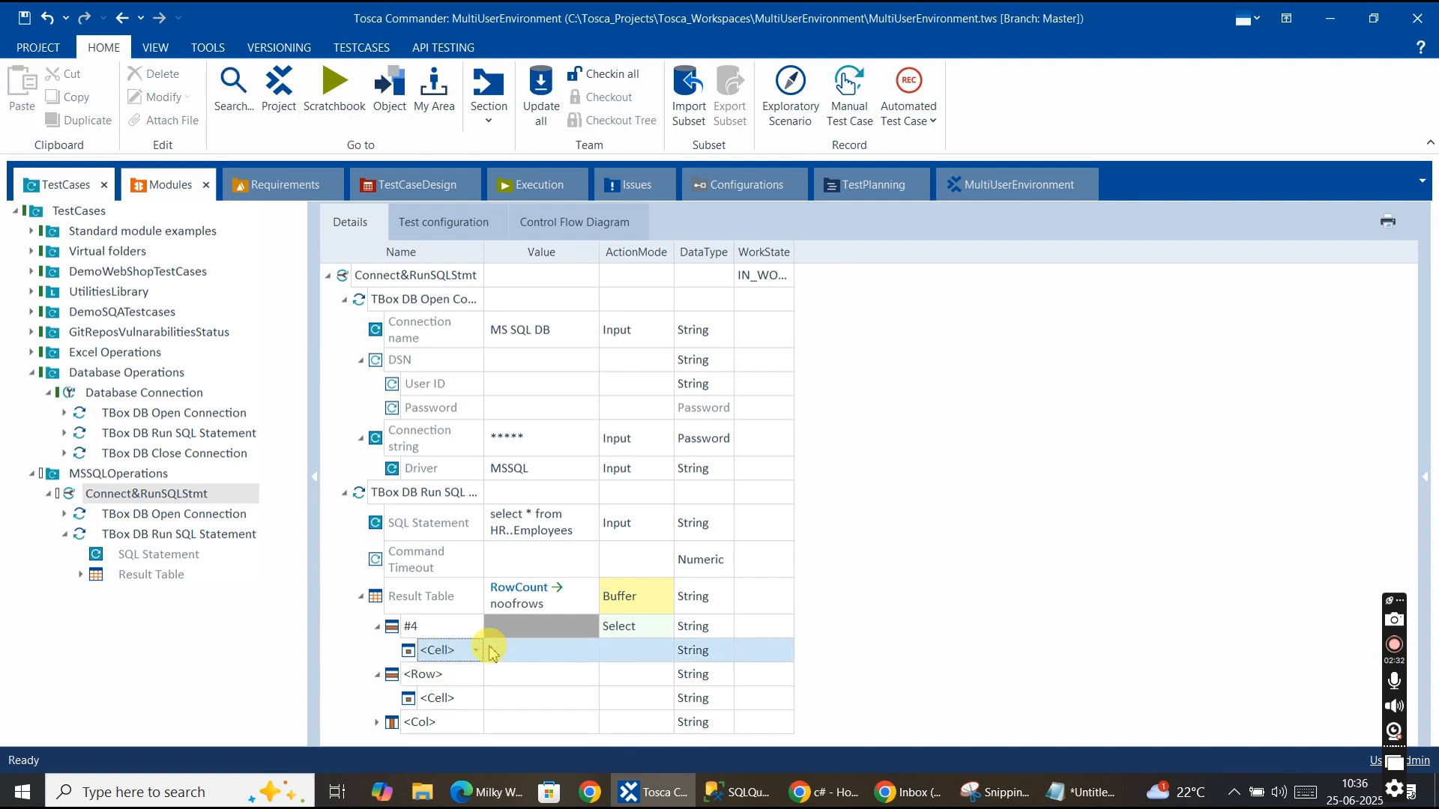
{"action": "key", "text": "alt+Tab"}
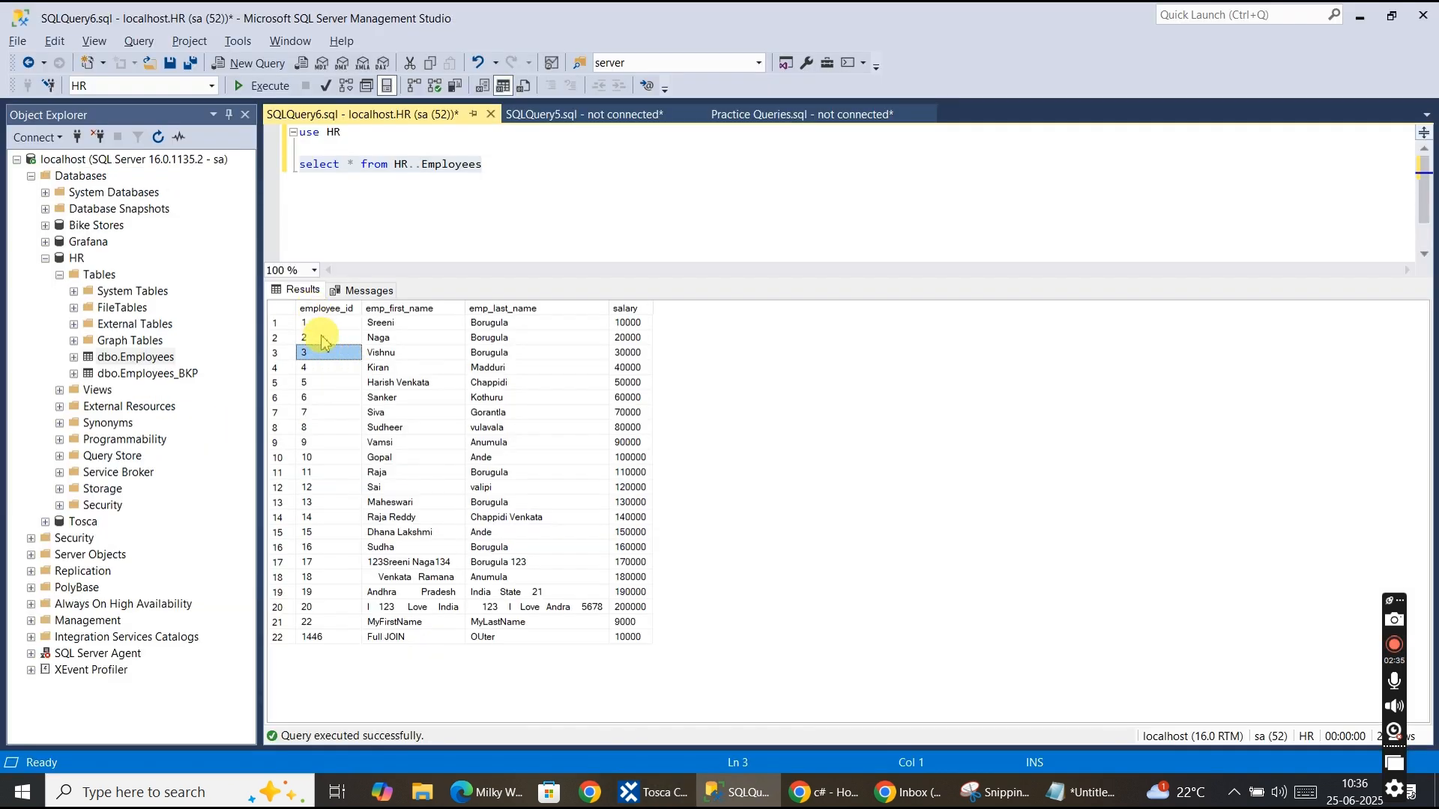
{"action": "left_click", "coordinate": [384, 353]}
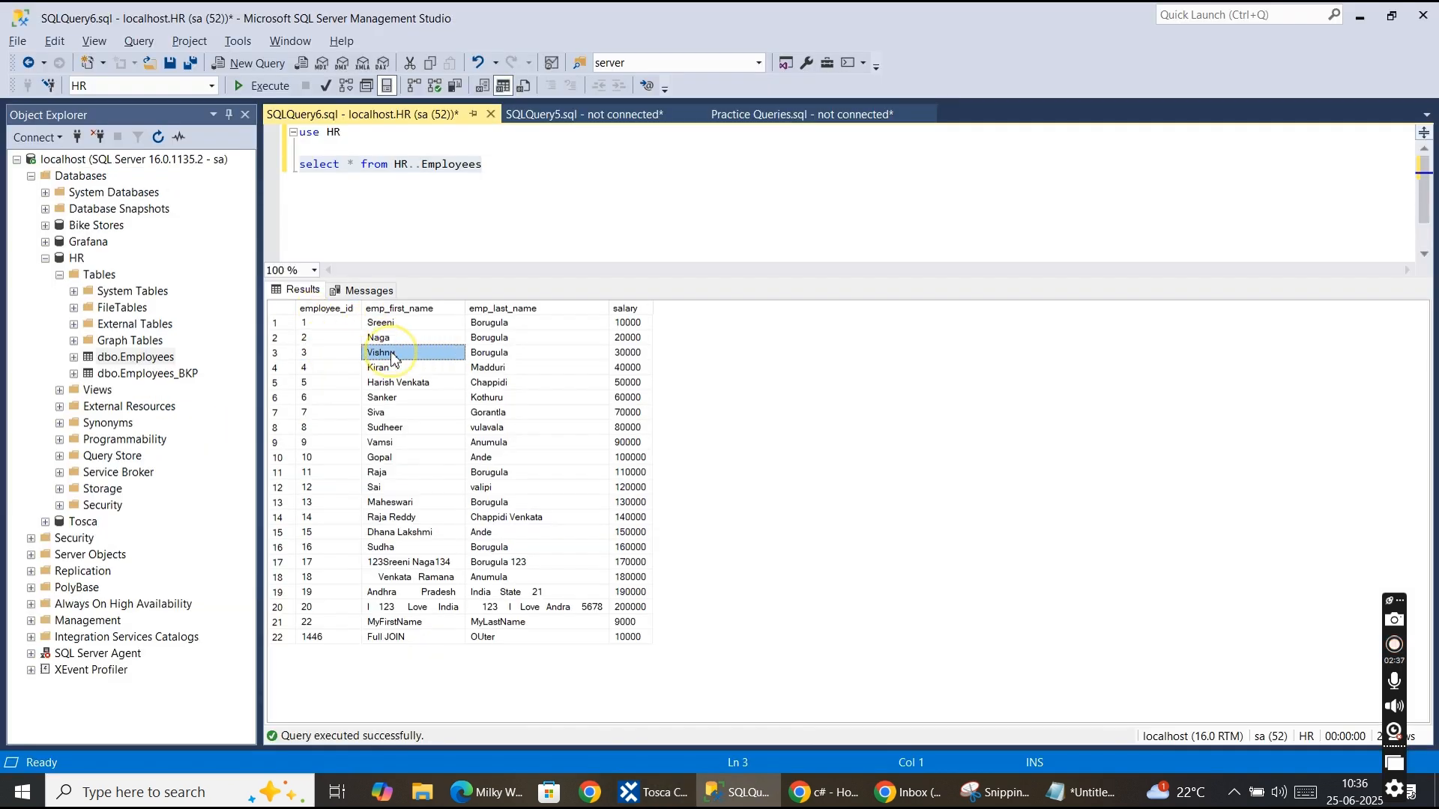
{"action": "key", "text": "alt+Tab"}
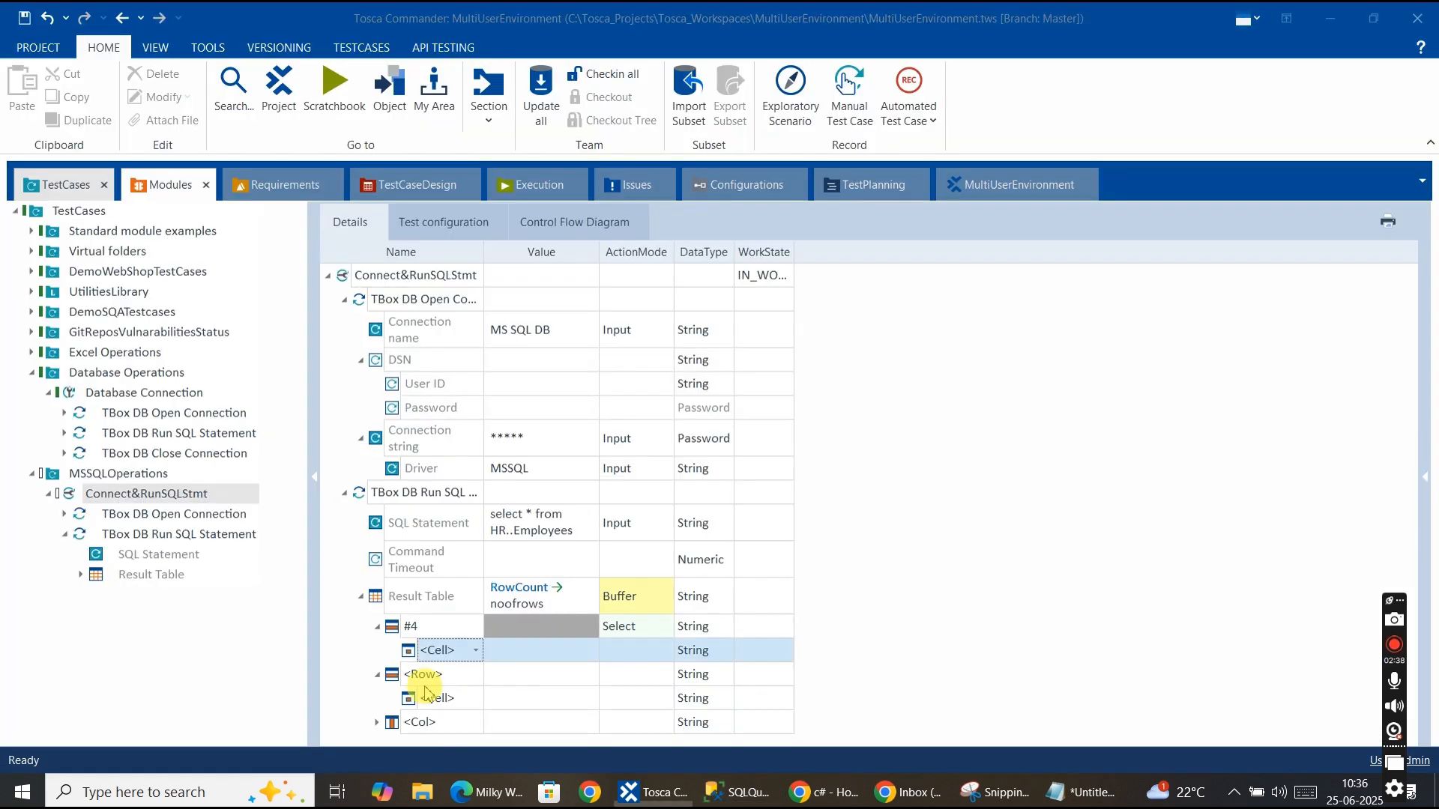
{"action": "left_click", "coordinate": [475, 650]}
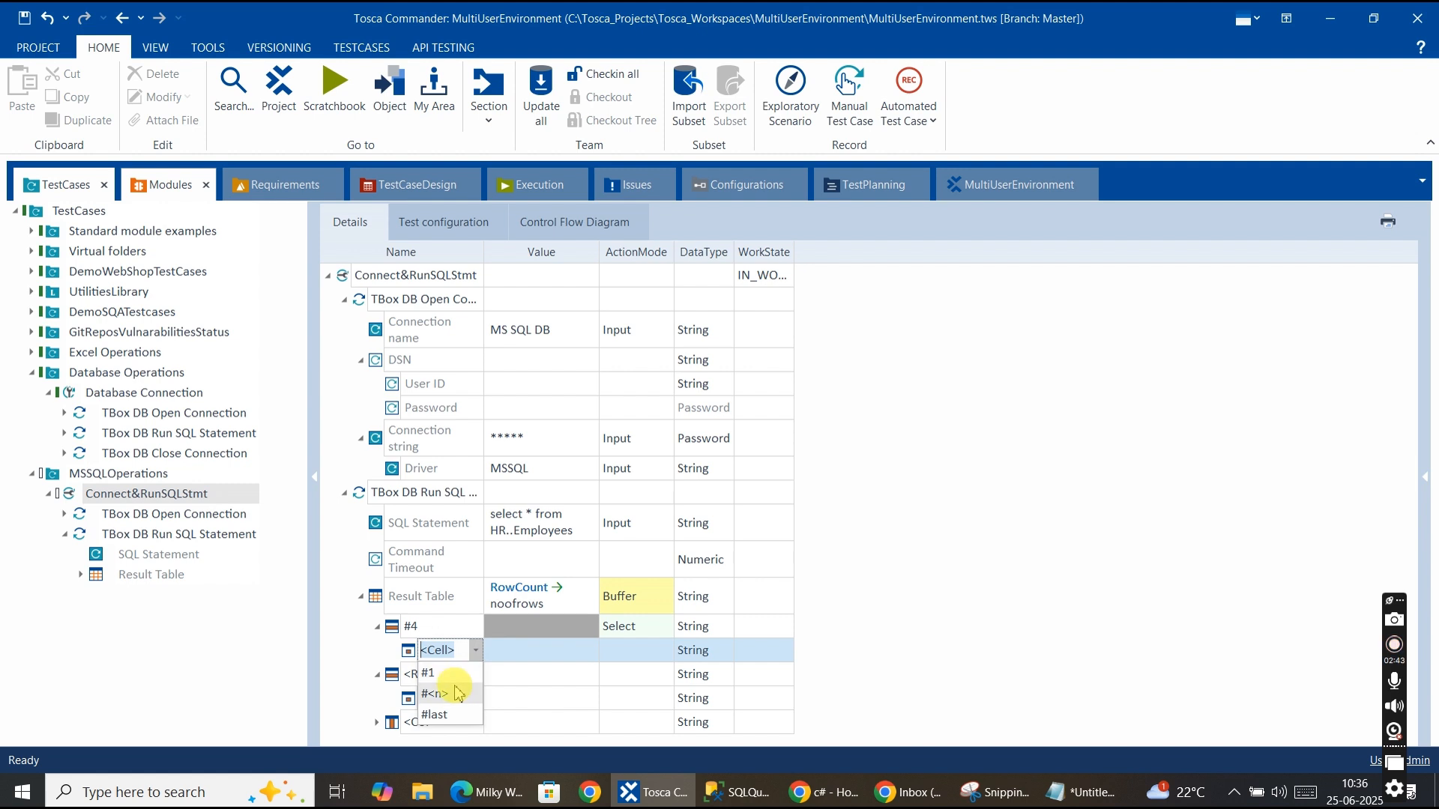
{"action": "left_click", "coordinate": [461, 650]}
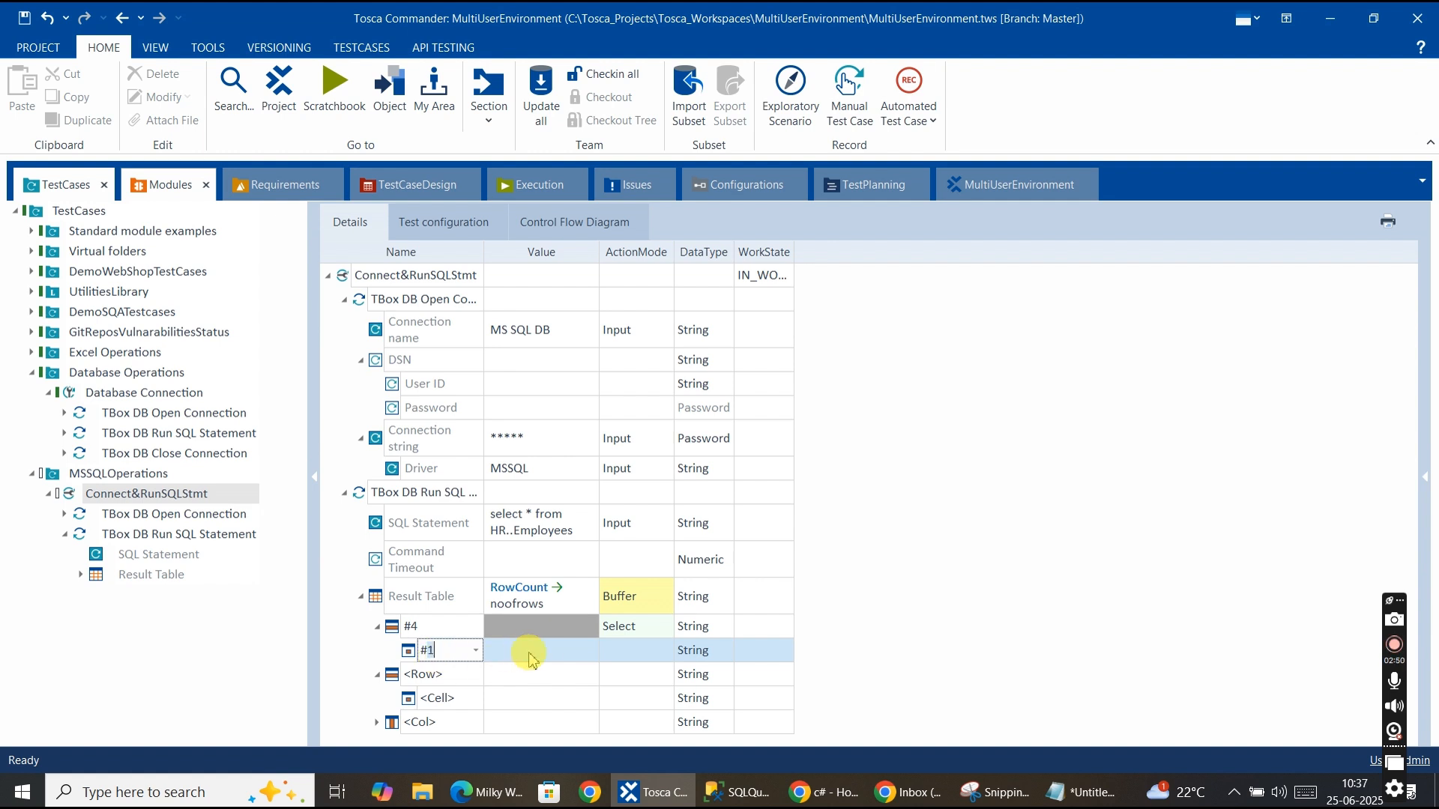
Set the #1 cell's ActionMode to Buffer and its value to ID.
{"action": "left_click", "coordinate": [576, 655]}
{"action": "left_click", "coordinate": [589, 654]}
{"action": "left_click", "coordinate": [652, 654]}
{"action": "left_click", "coordinate": [664, 652]}
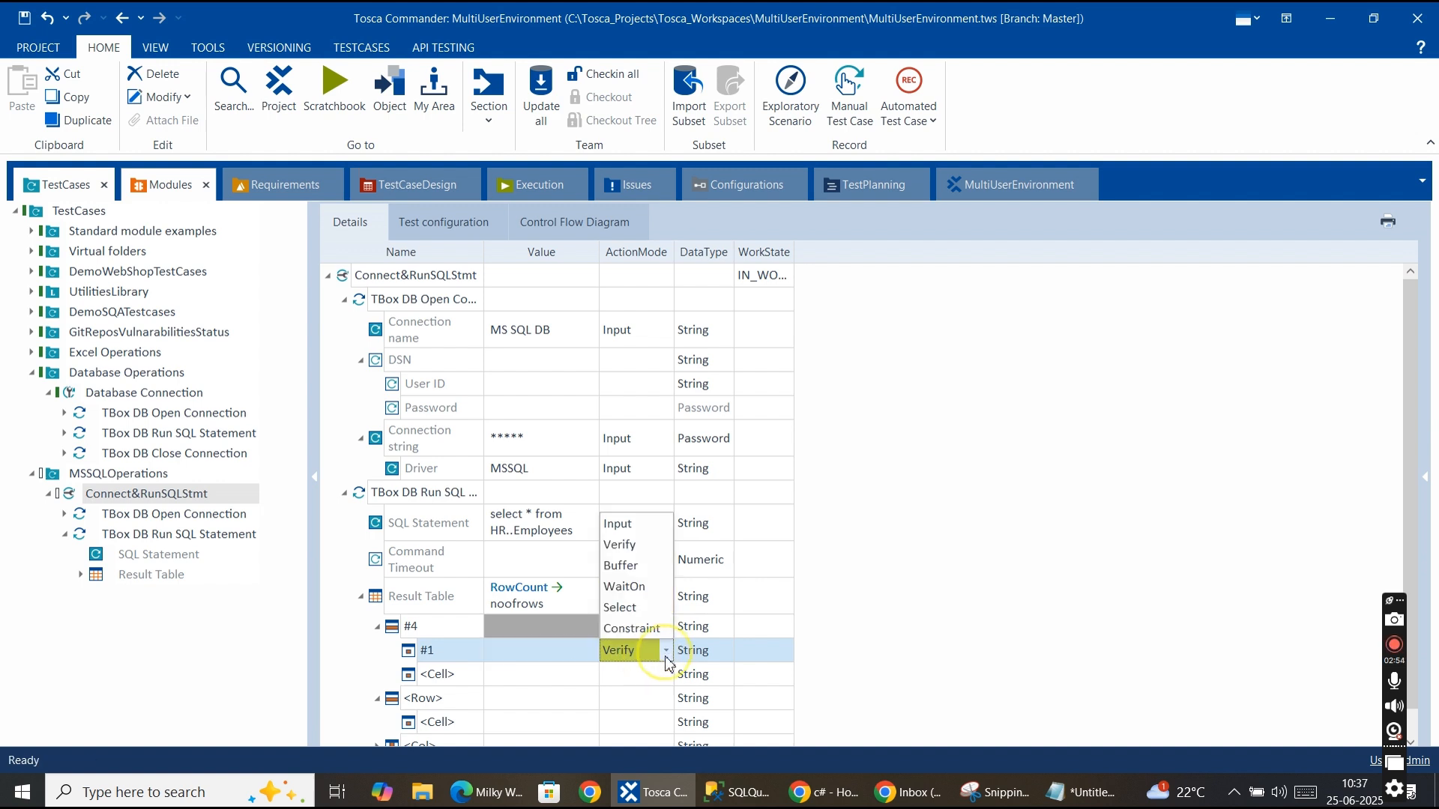
{"action": "left_click", "coordinate": [622, 566]}
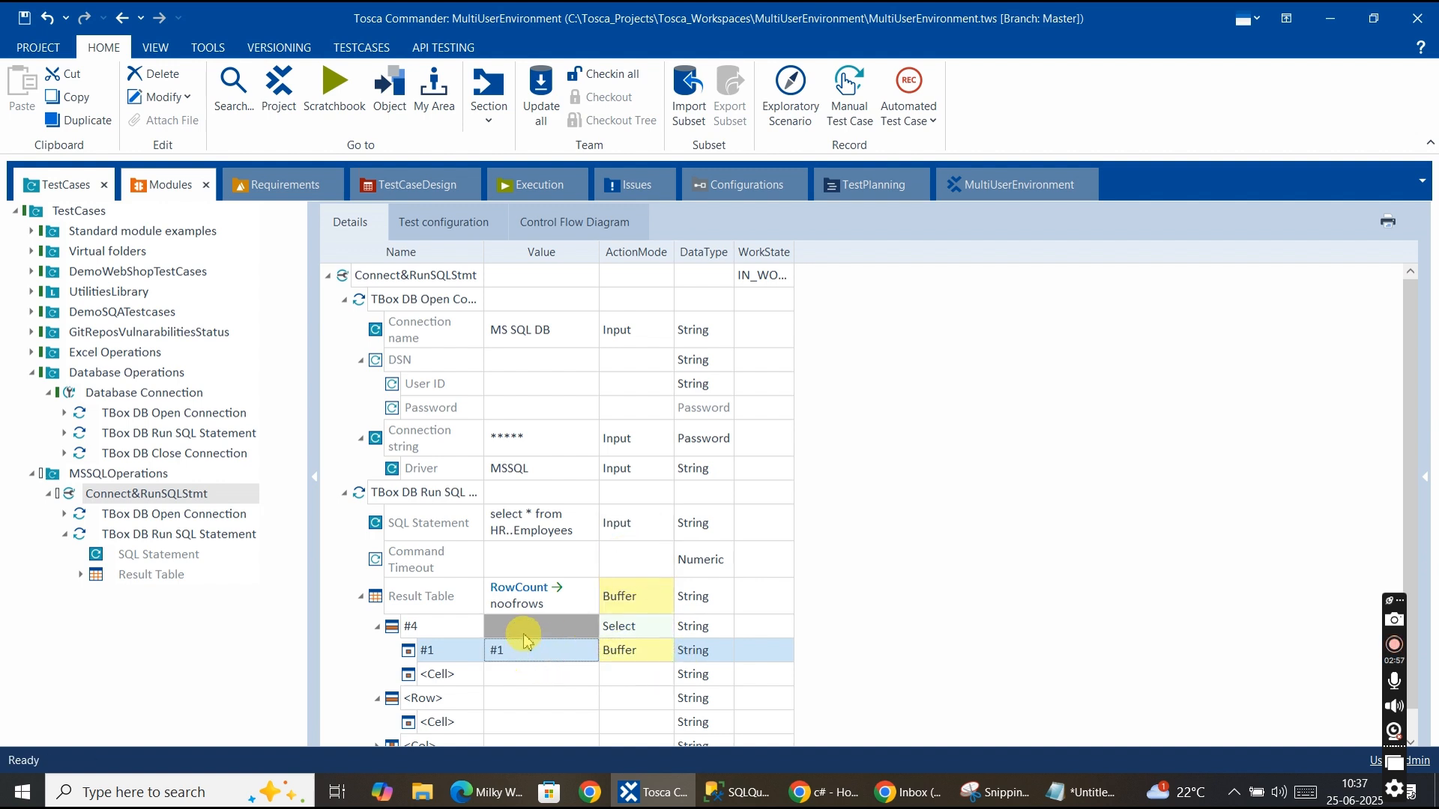
{"action": "left_click", "coordinate": [525, 658]}
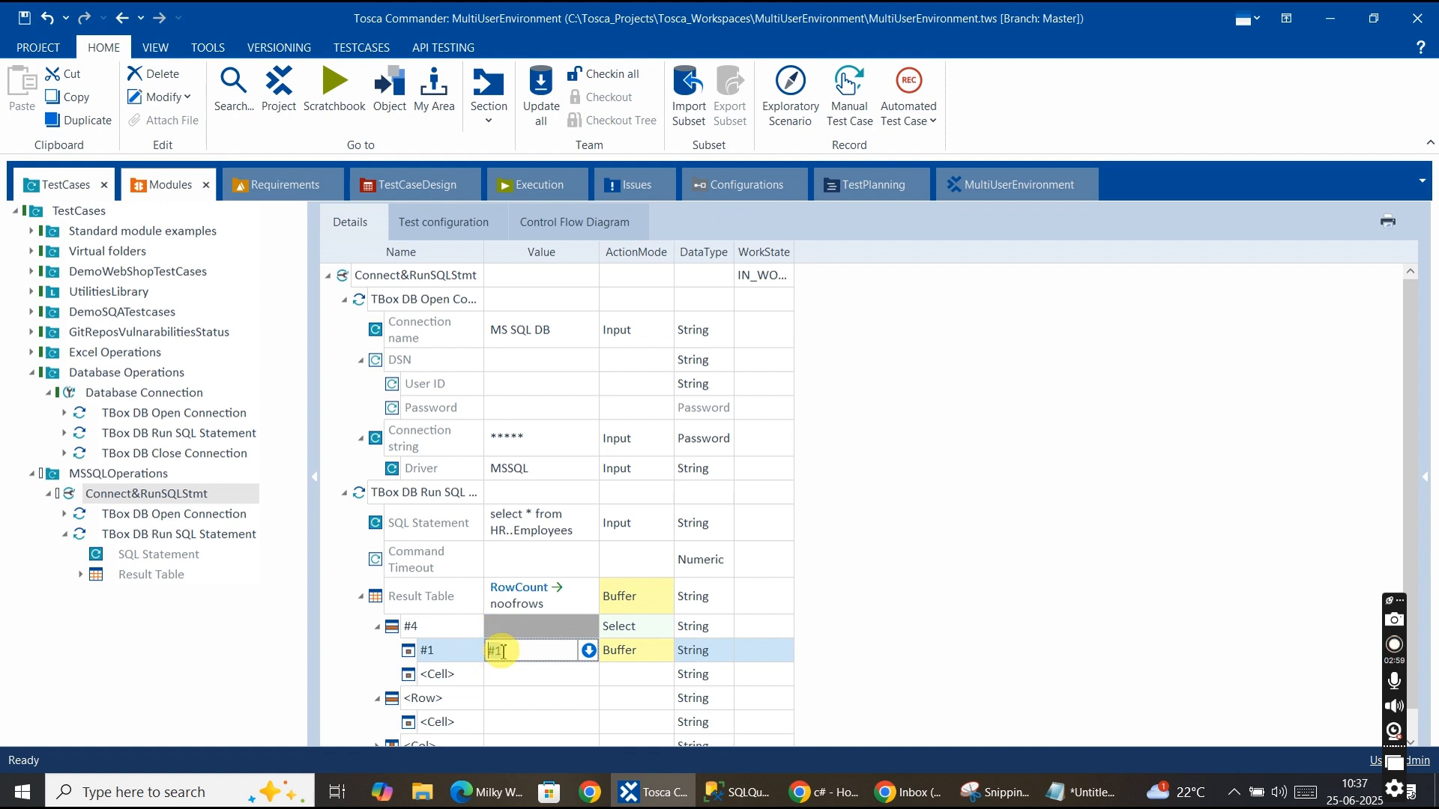
{"action": "type", "text": "ID"}
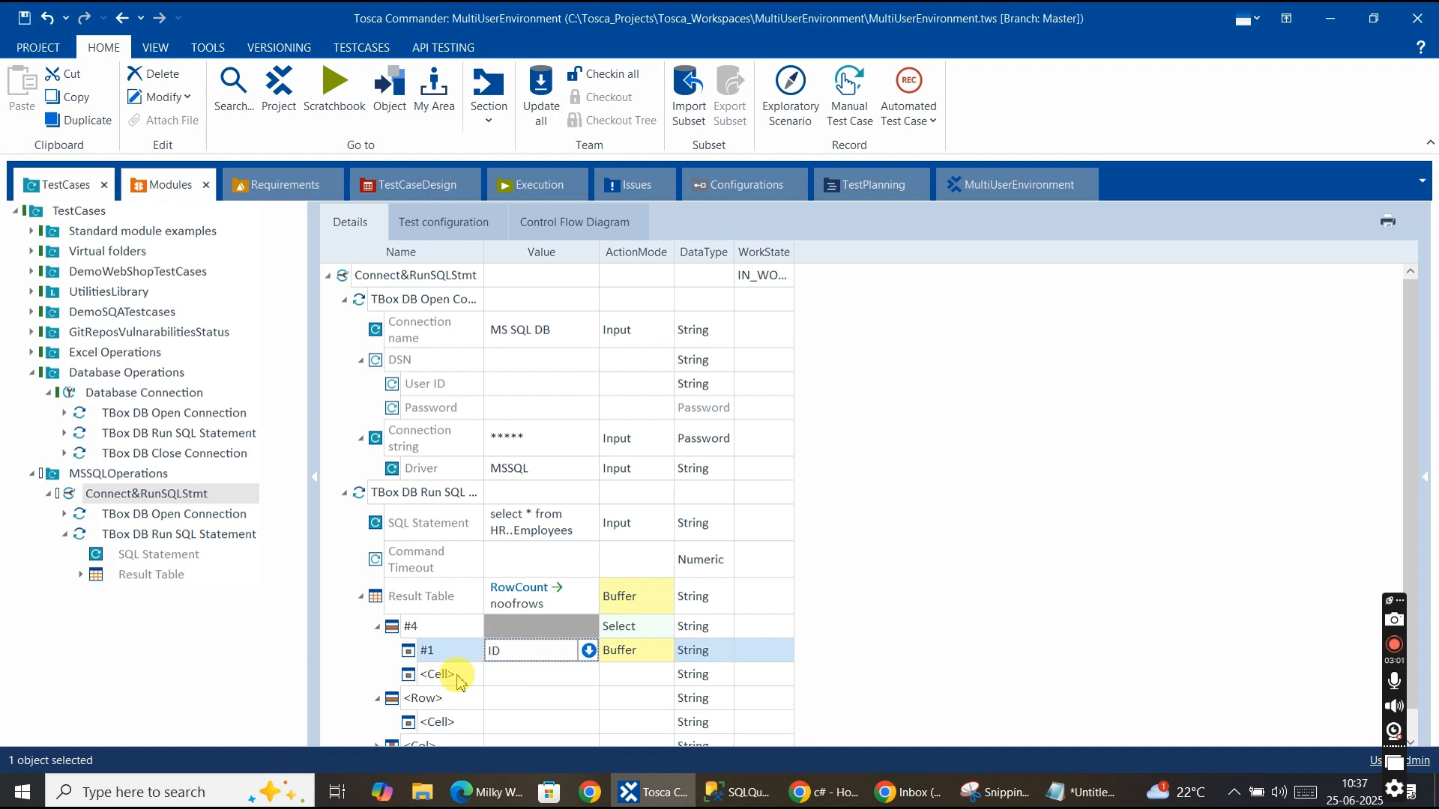
Rename the next <Cell> entry under row #4 to #2.
{"action": "left_click", "coordinate": [452, 675]}
{"action": "left_click", "coordinate": [454, 675]}
{"action": "left_click_drag", "start_coordinate": [455, 673], "coordinate": [391, 678]}
{"action": "type", "text": "#2"}
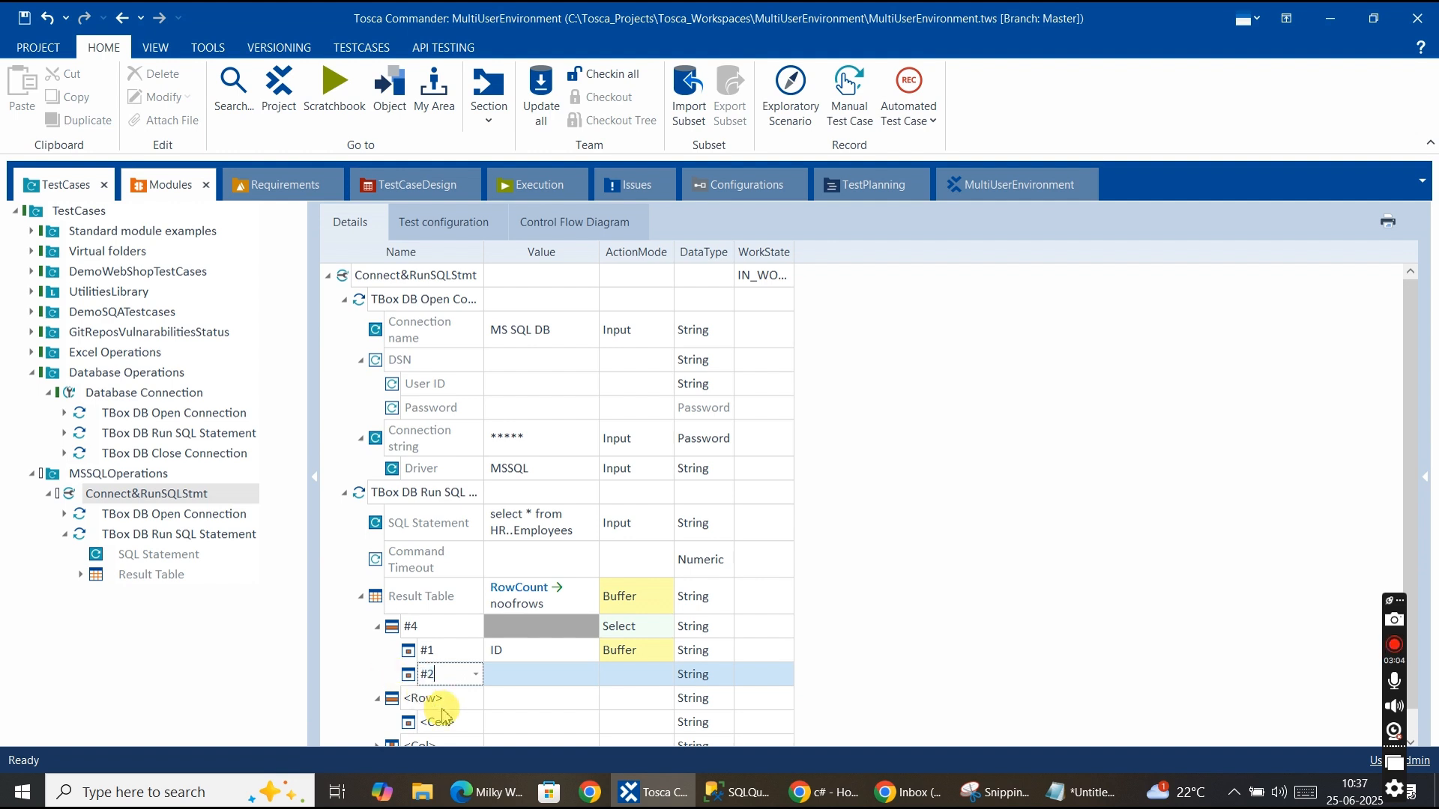
{"action": "key", "text": "Return"}
Set the #2 cell's value to first_name and its ActionMode to Buffer.
{"action": "left_click", "coordinate": [552, 677]}
{"action": "left_click", "coordinate": [531, 676]}
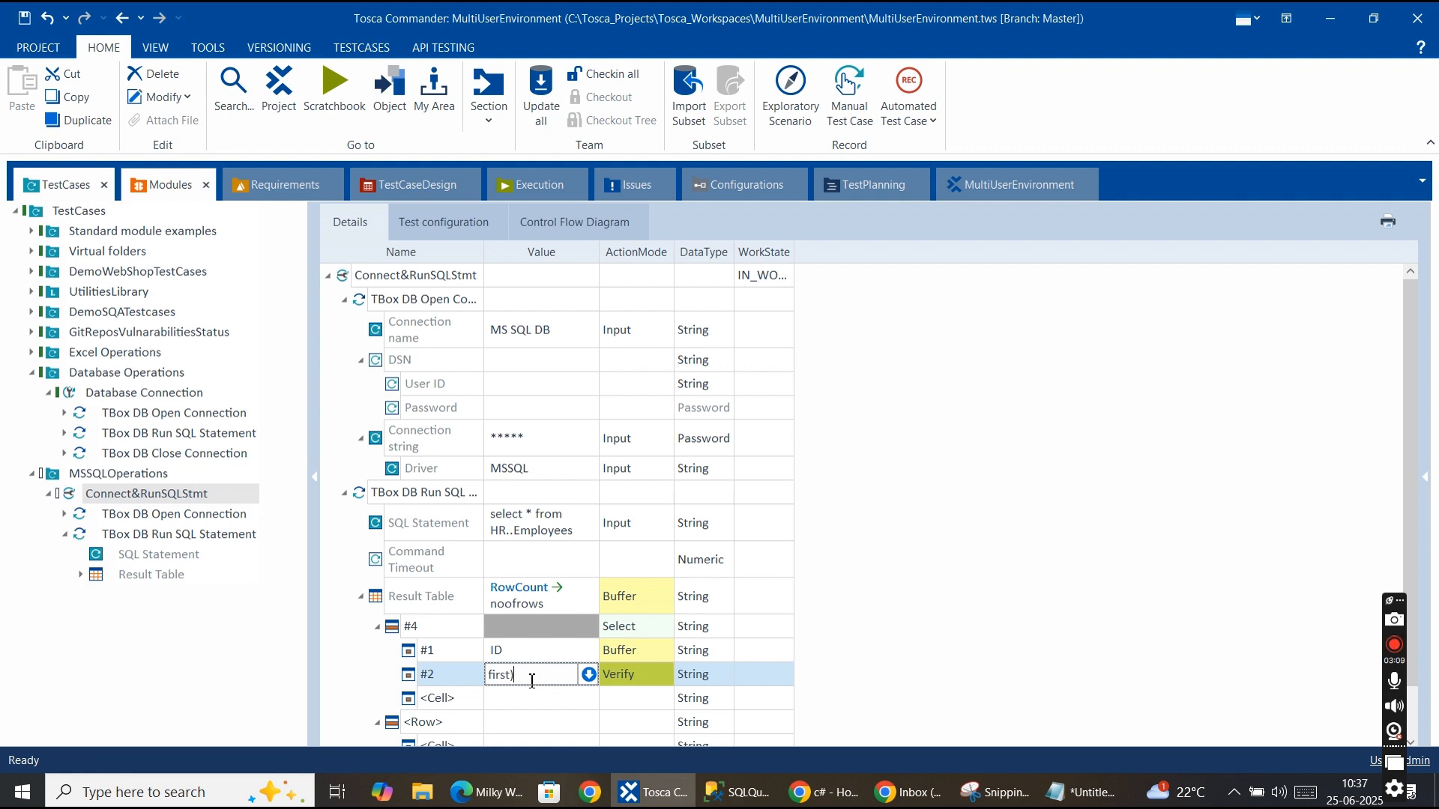
{"action": "type", "text": "first_name"}
{"action": "left_click", "coordinate": [665, 673]}
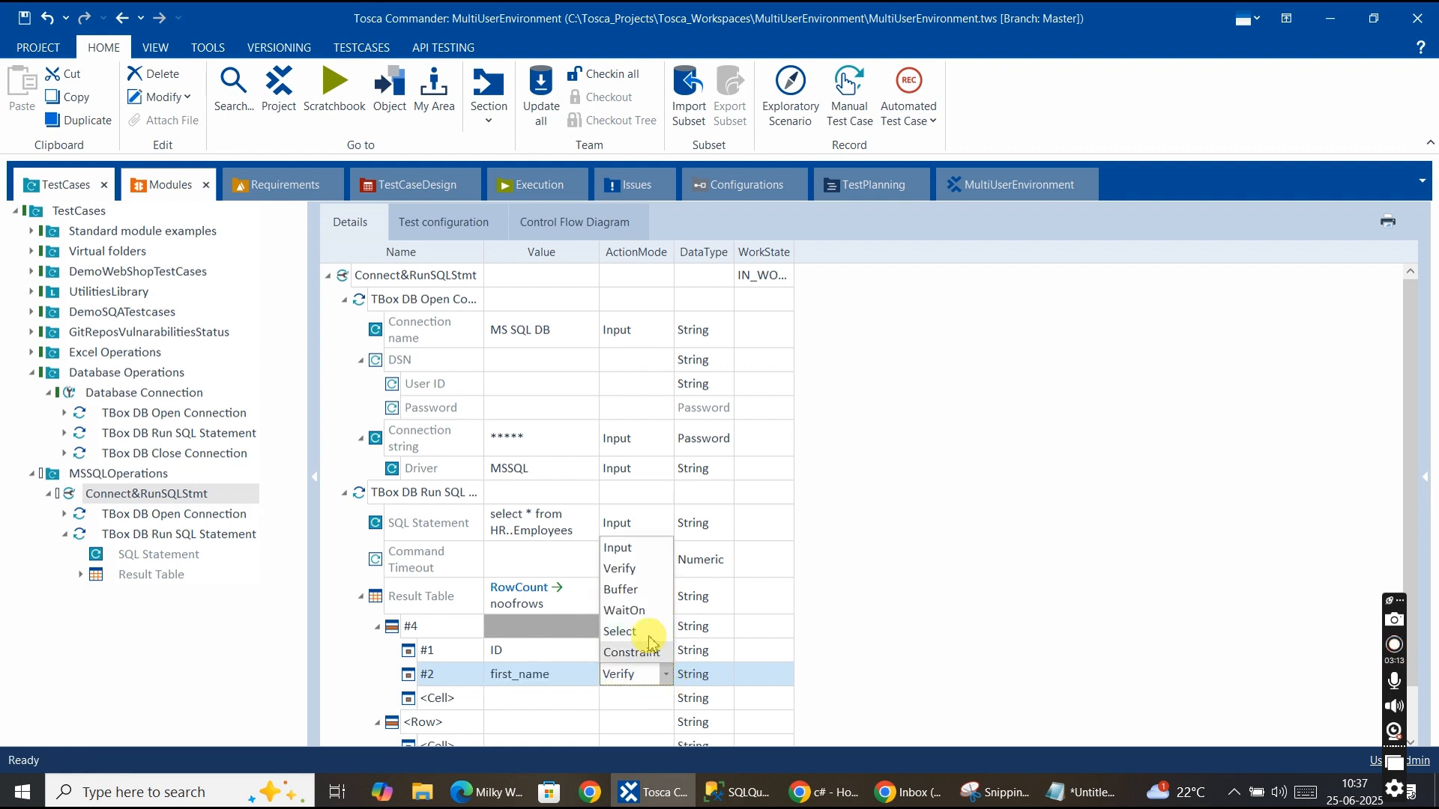
{"action": "left_click", "coordinate": [635, 591]}
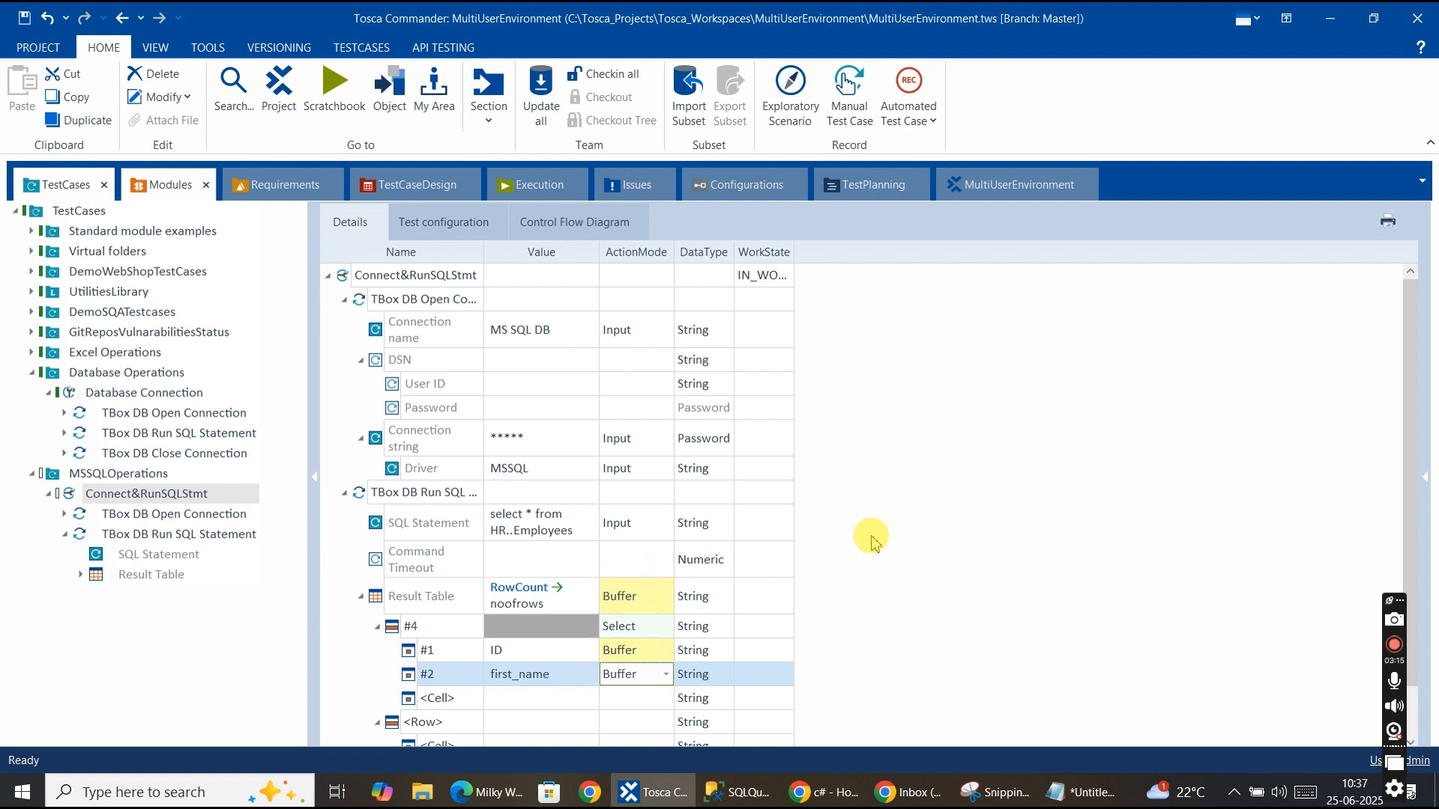
Run the Connect&RunSQLStmt test case in ScratchBook.
{"action": "scroll", "coordinate": [885, 594], "scroll_direction": "down", "scroll_amount": 1}
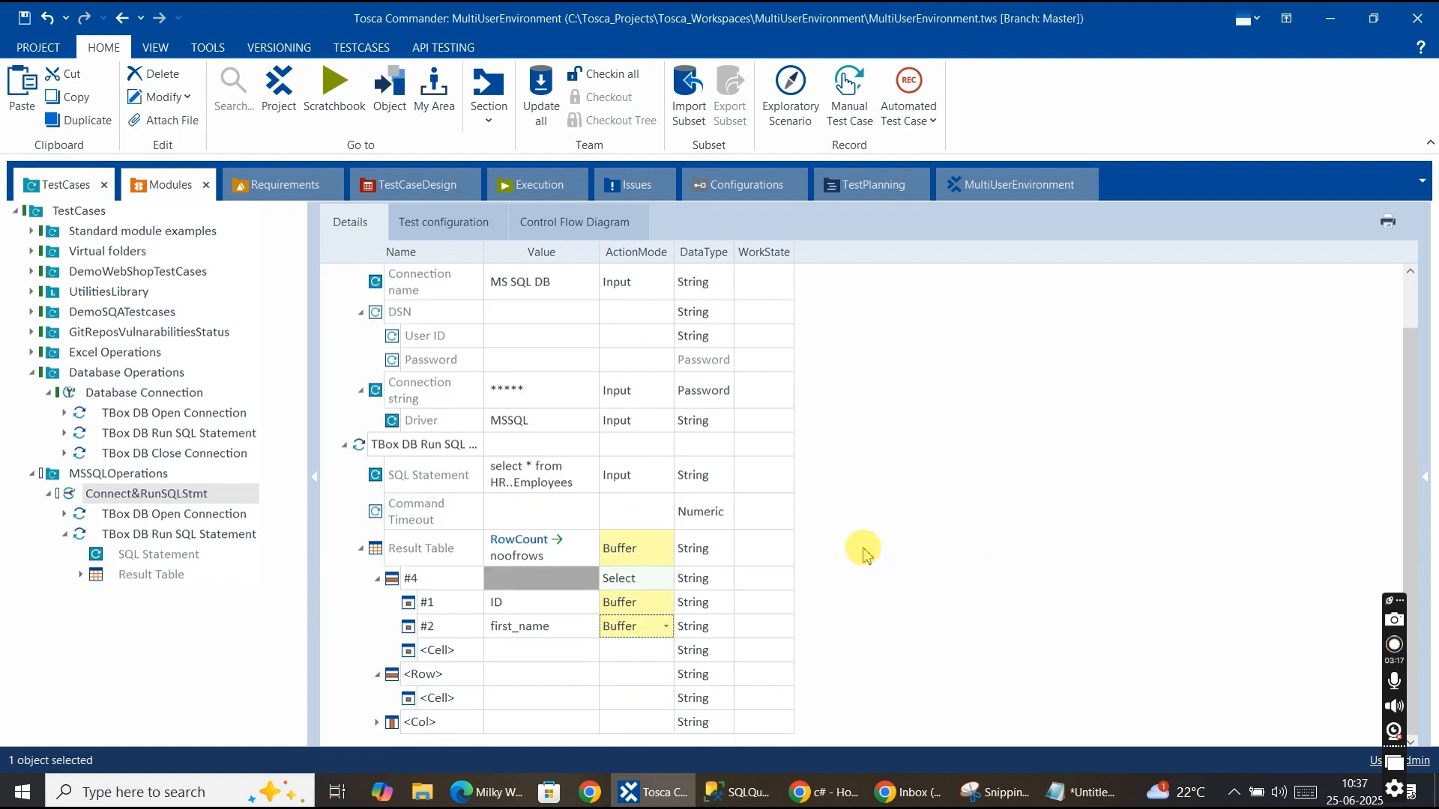
{"action": "left_click", "coordinate": [129, 496]}
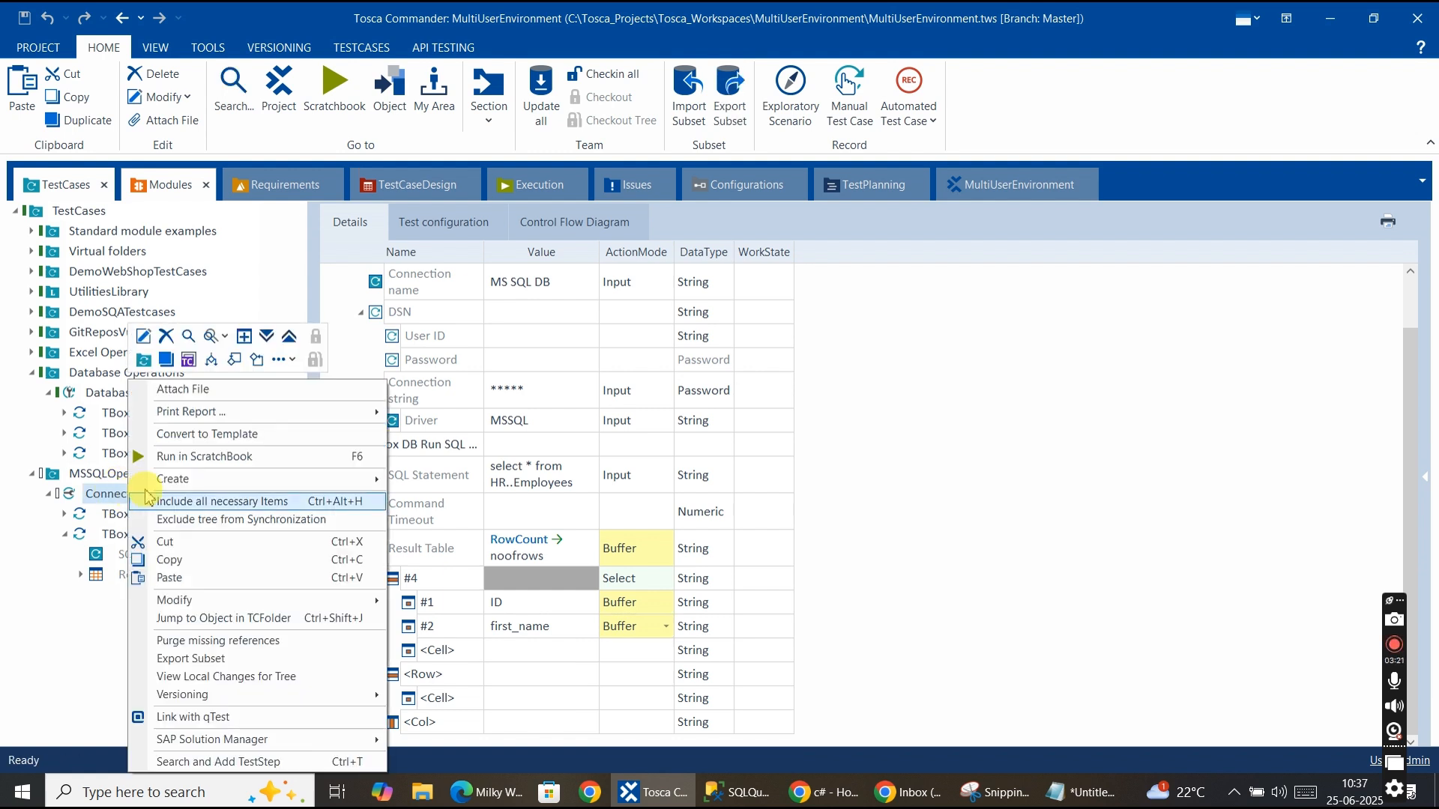
{"action": "left_click", "coordinate": [177, 458]}
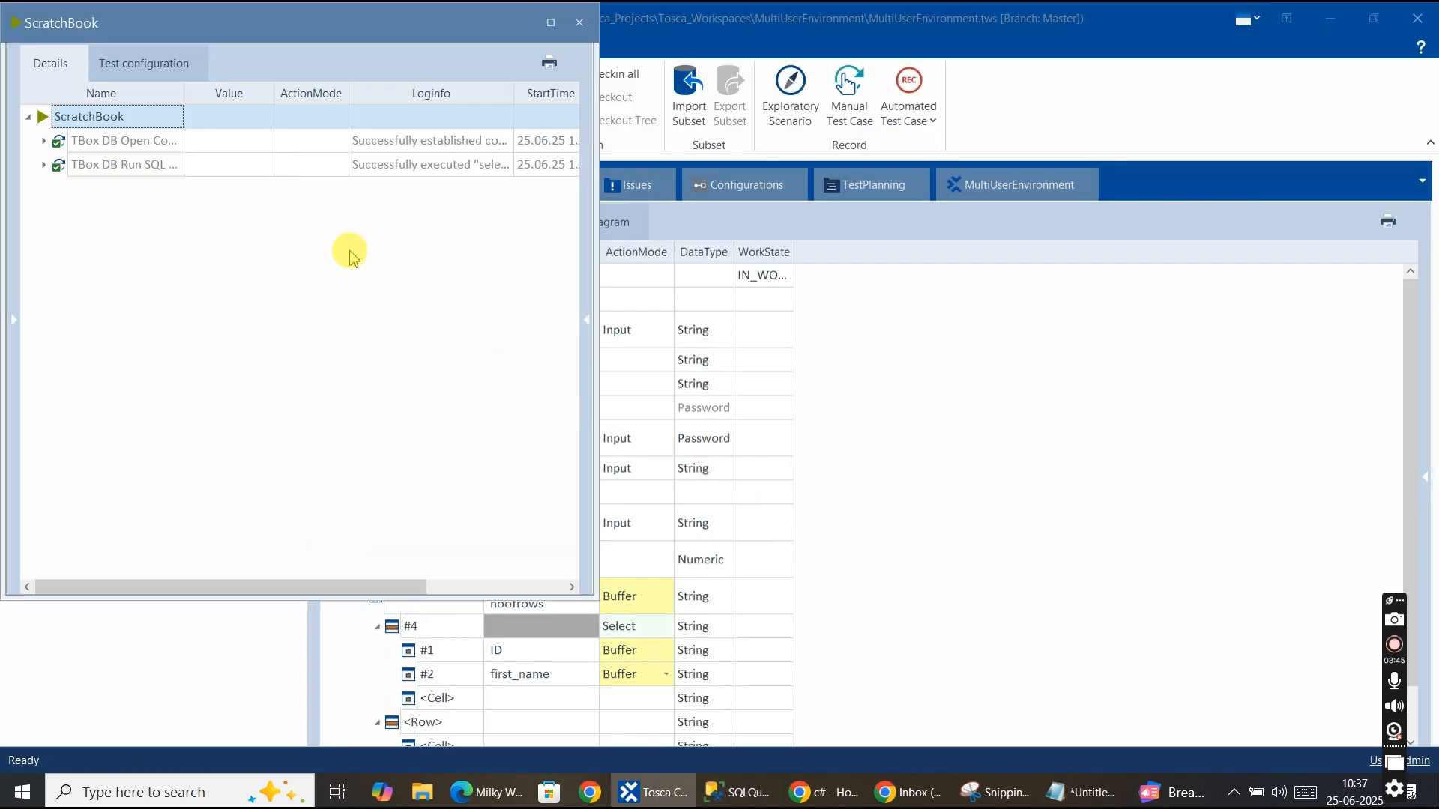
Expand the ScratchBook Result Table results down to row #4 and inspect the buffer log info of cells #1 and #2.
{"action": "left_click", "coordinate": [43, 165]}
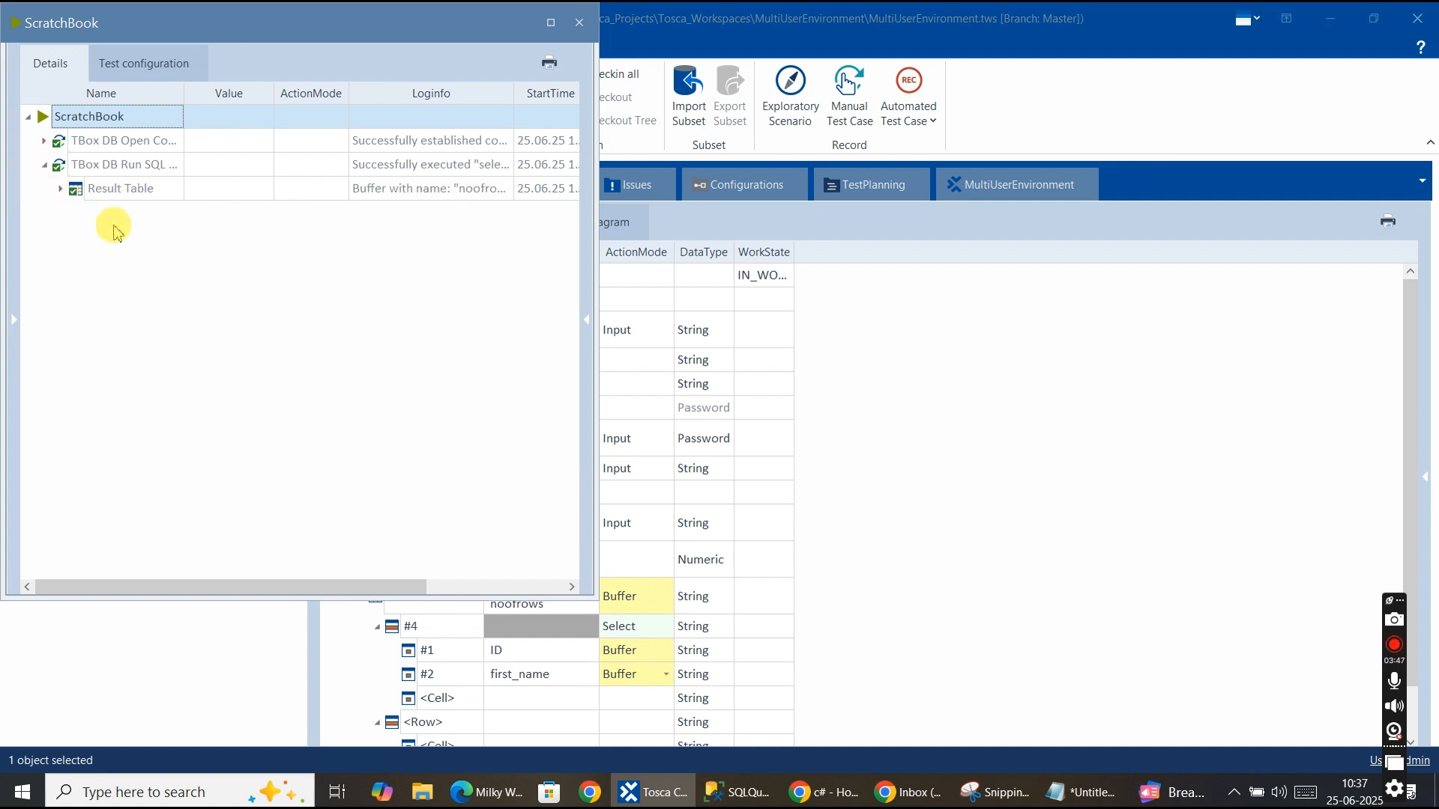
{"action": "left_click", "coordinate": [61, 190]}
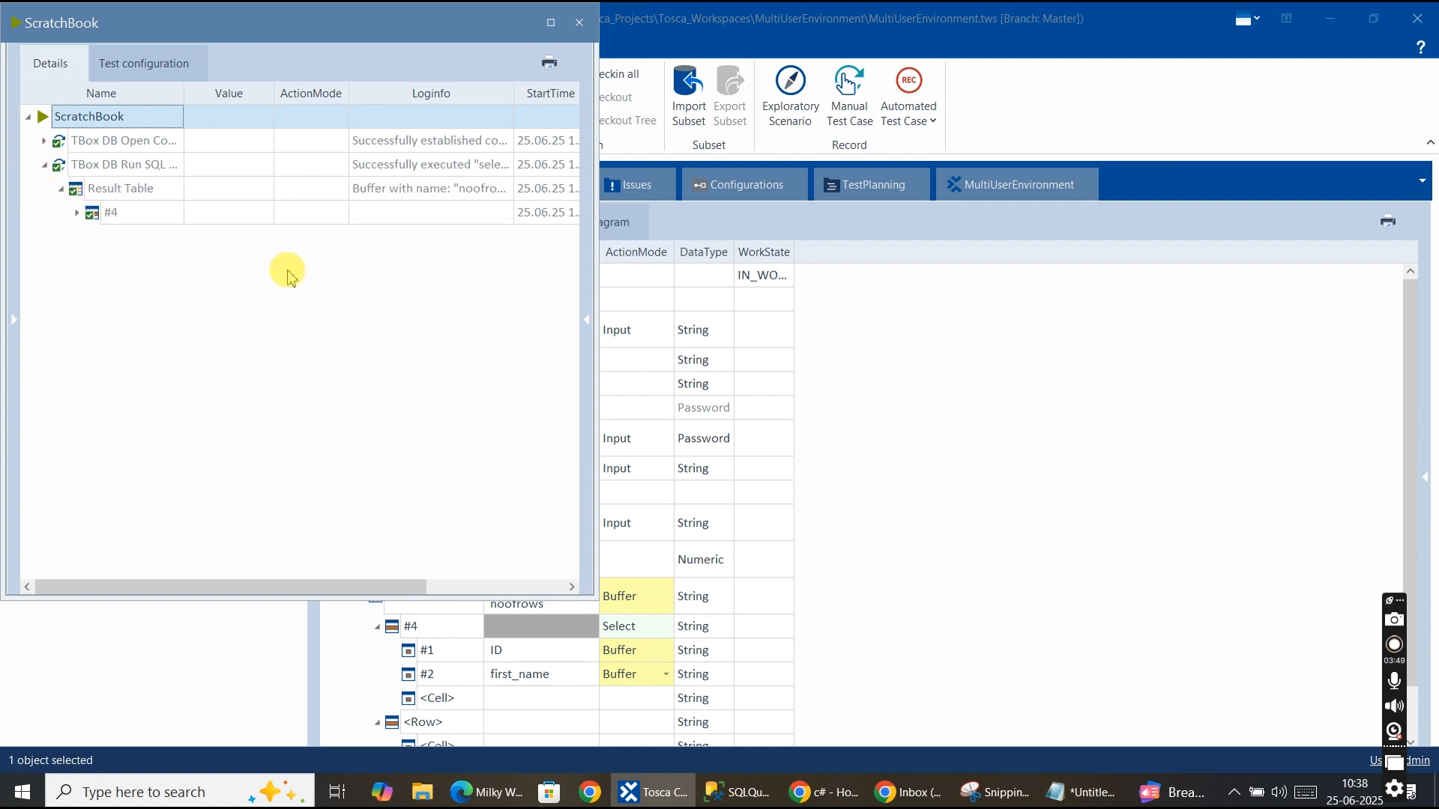
{"action": "left_click", "coordinate": [77, 213]}
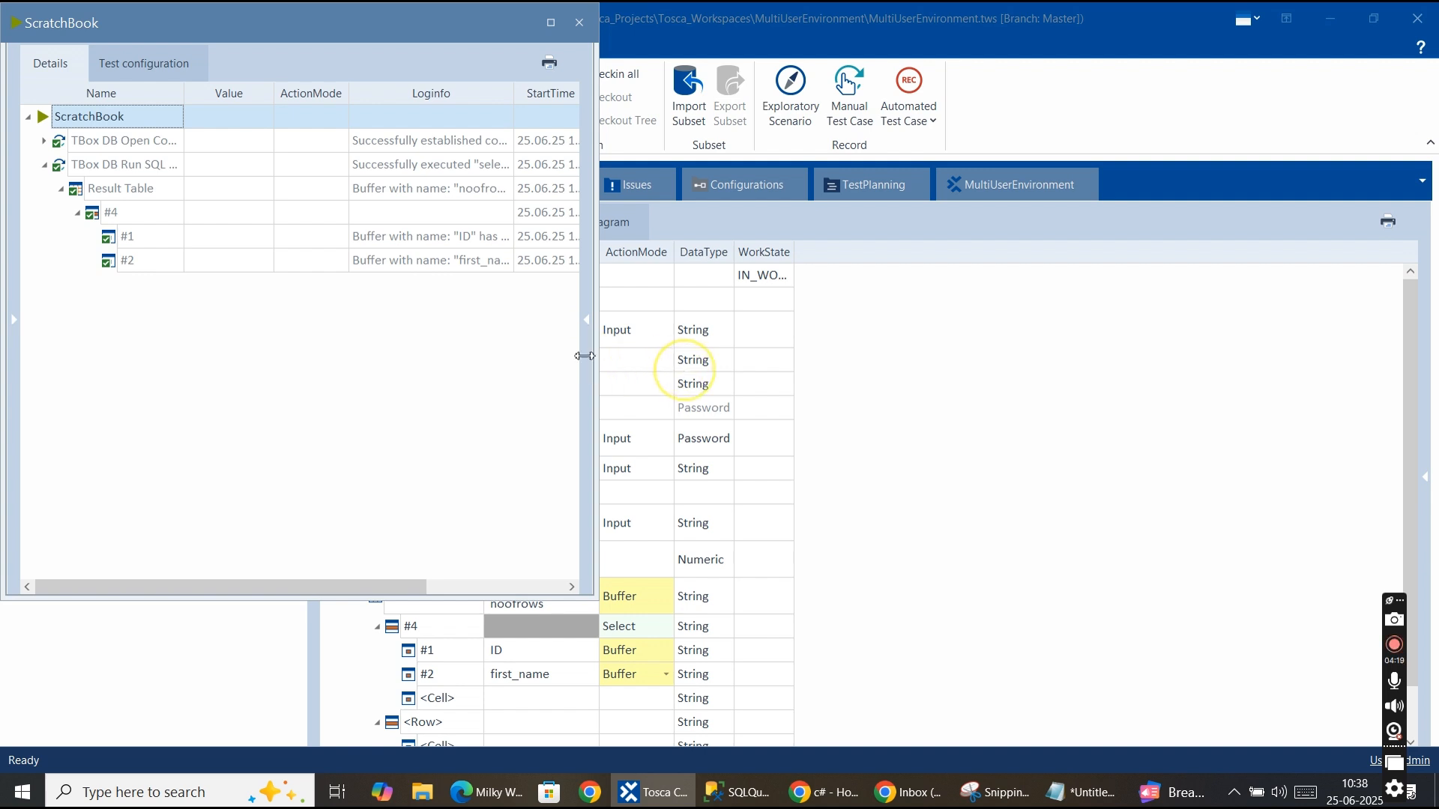
{"action": "left_click", "coordinate": [496, 272]}
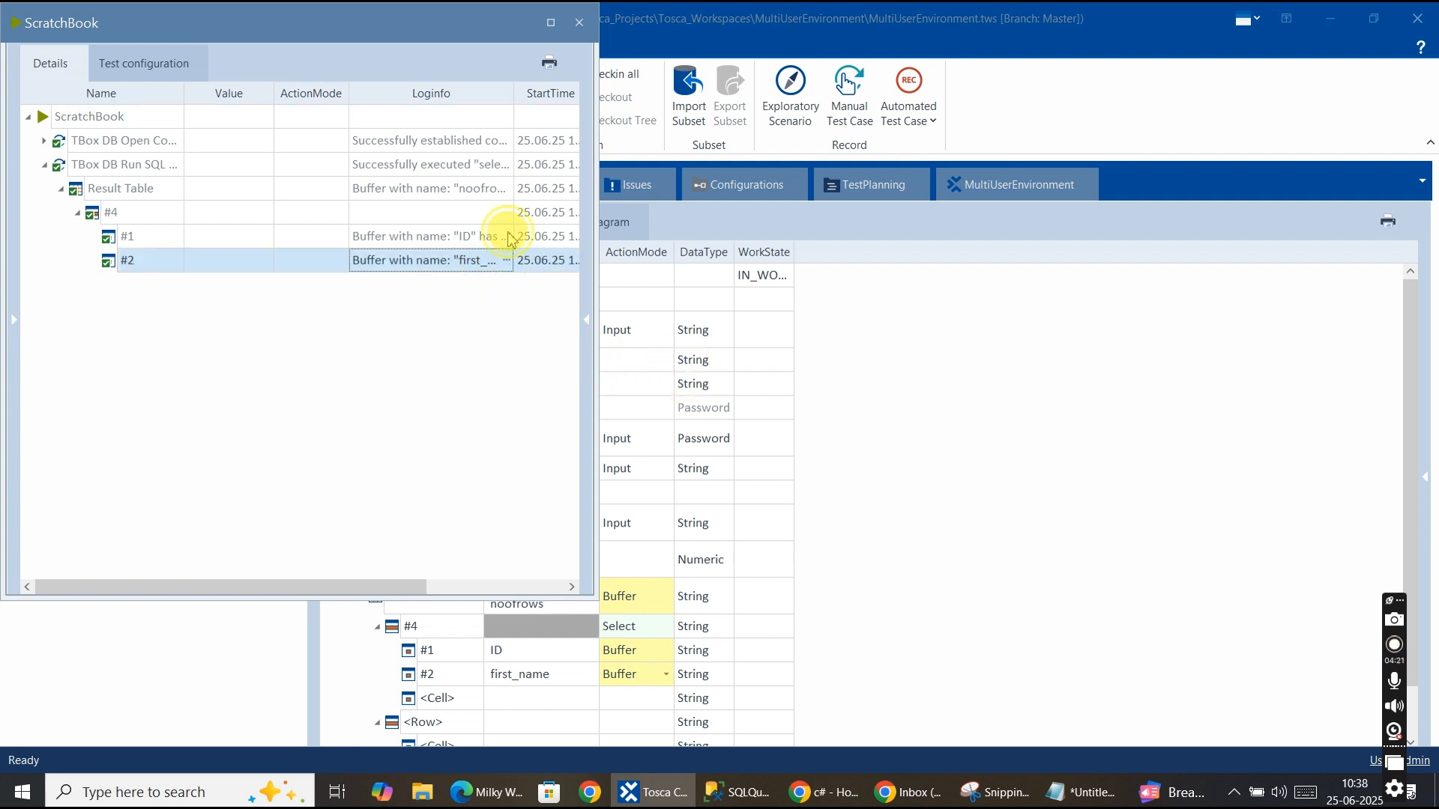
{"action": "left_click", "coordinate": [502, 236]}
{"action": "left_click", "coordinate": [507, 237]}
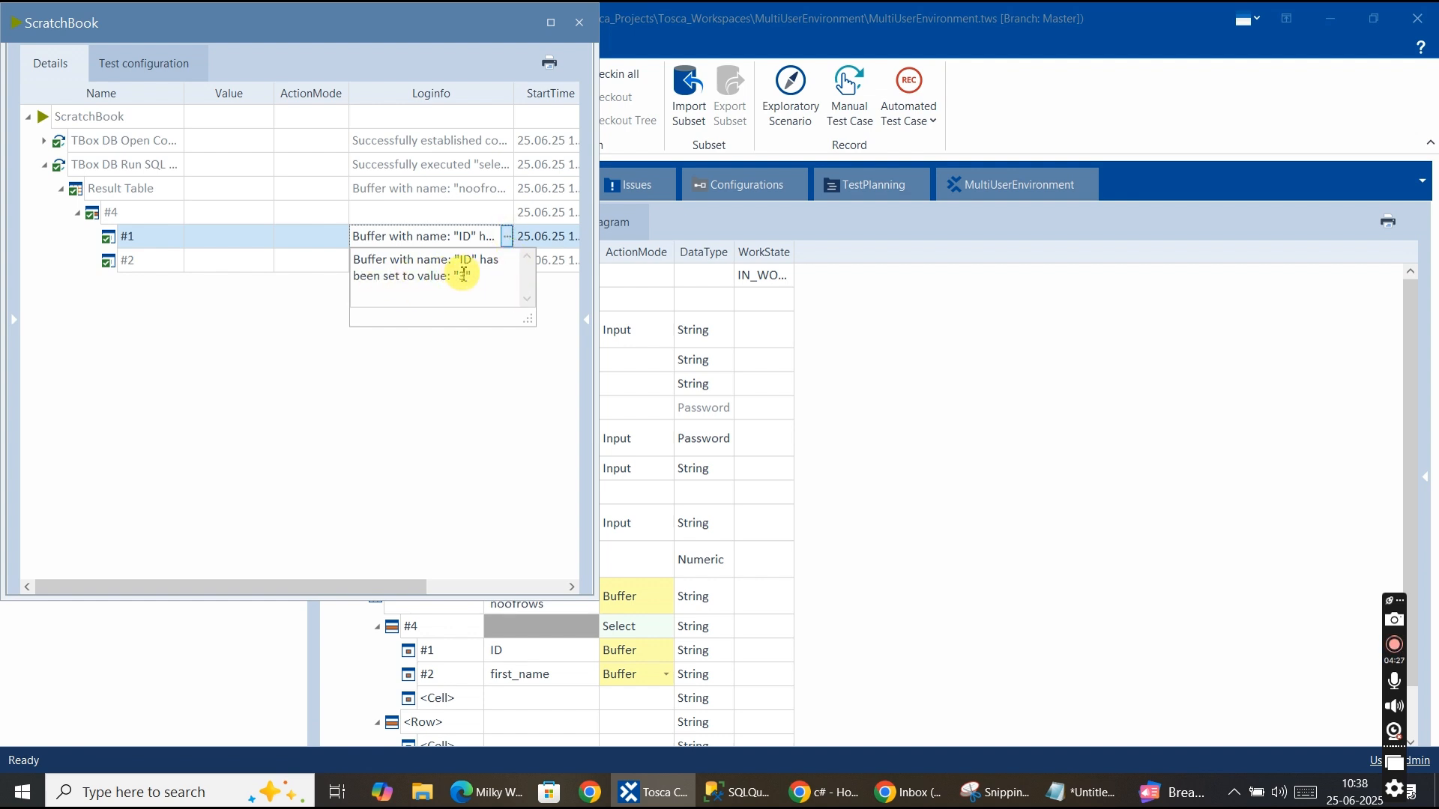
{"action": "left_click", "coordinate": [425, 378]}
{"action": "left_click", "coordinate": [459, 268]}
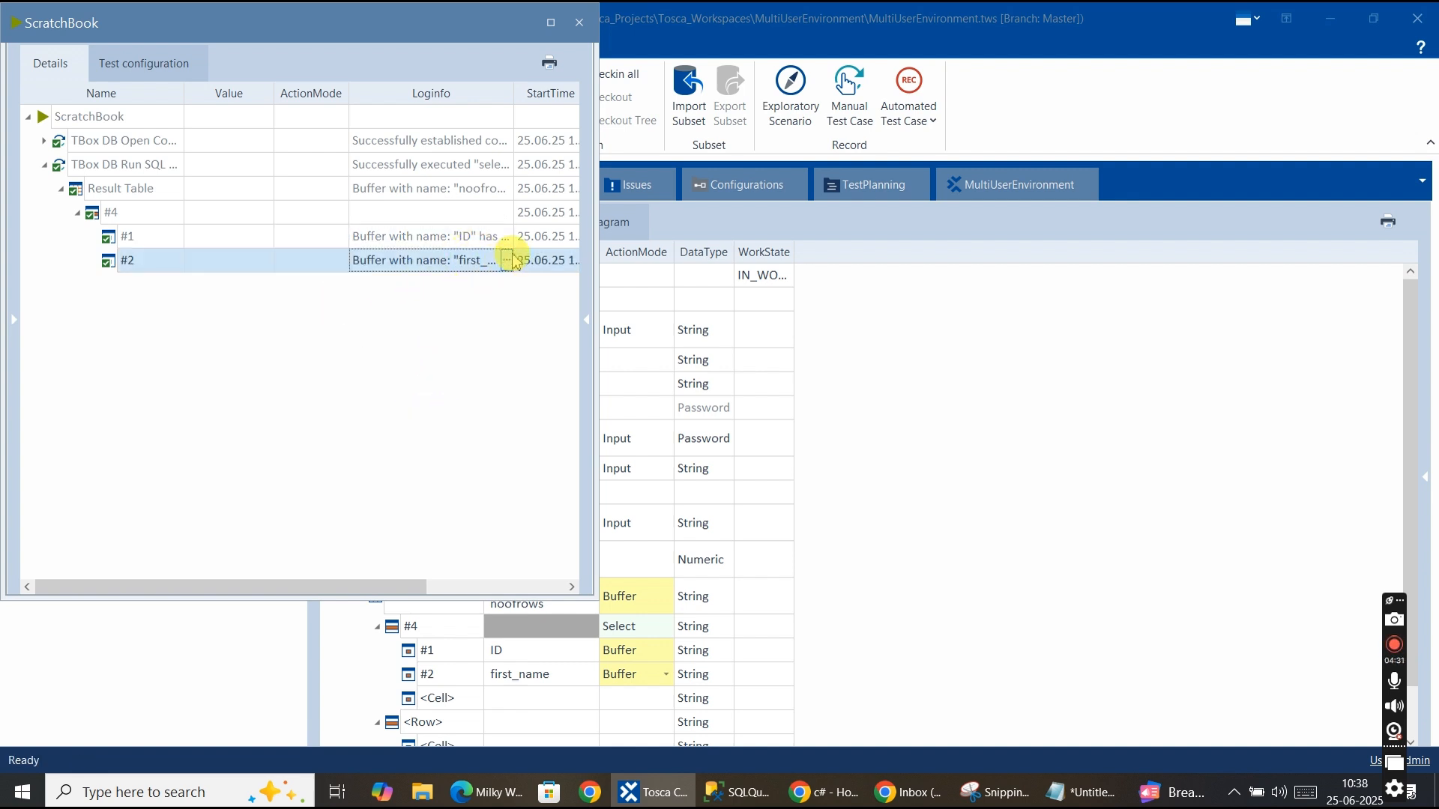
{"action": "left_click", "coordinate": [507, 260]}
{"action": "double_click", "coordinate": [412, 316]}
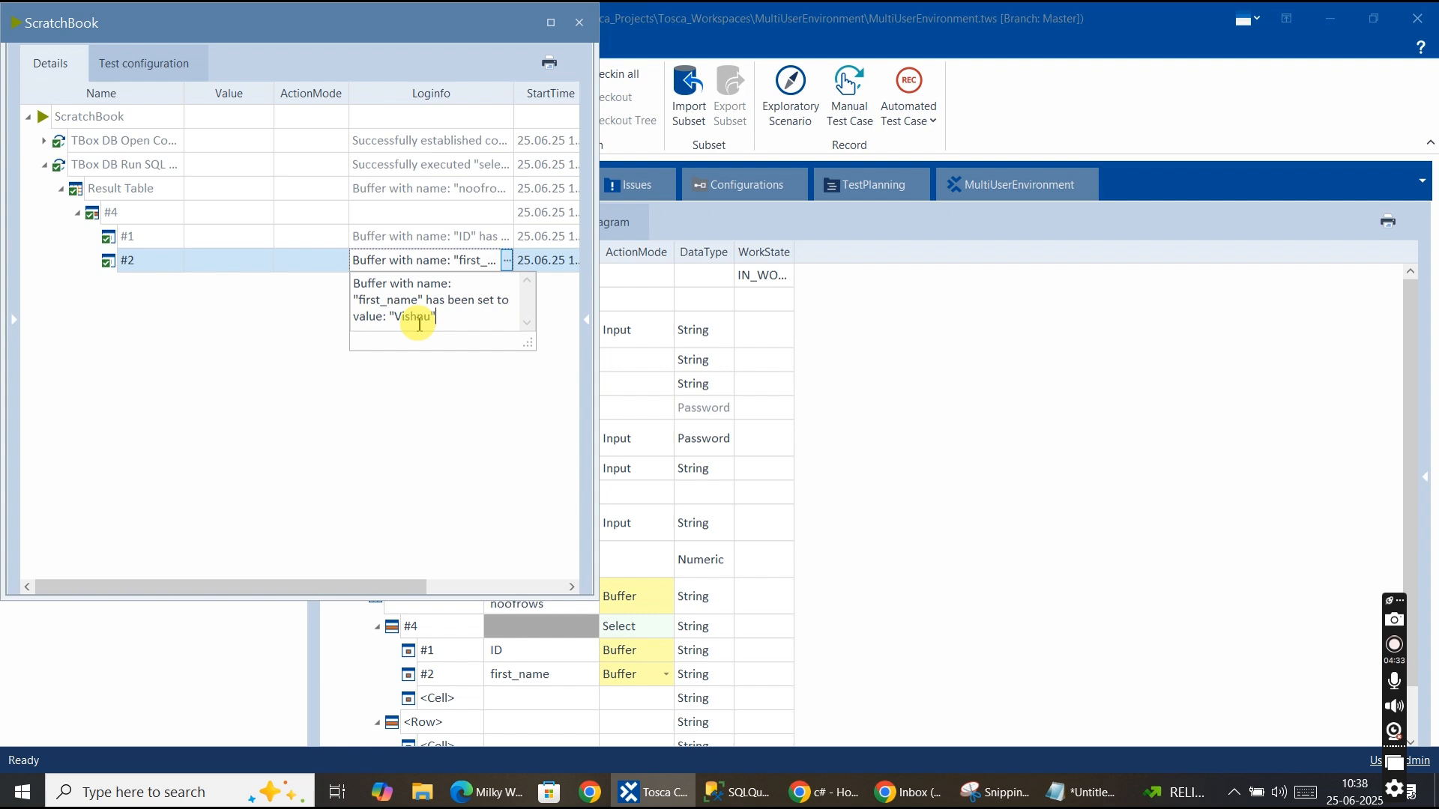
{"action": "left_click", "coordinate": [453, 430]}
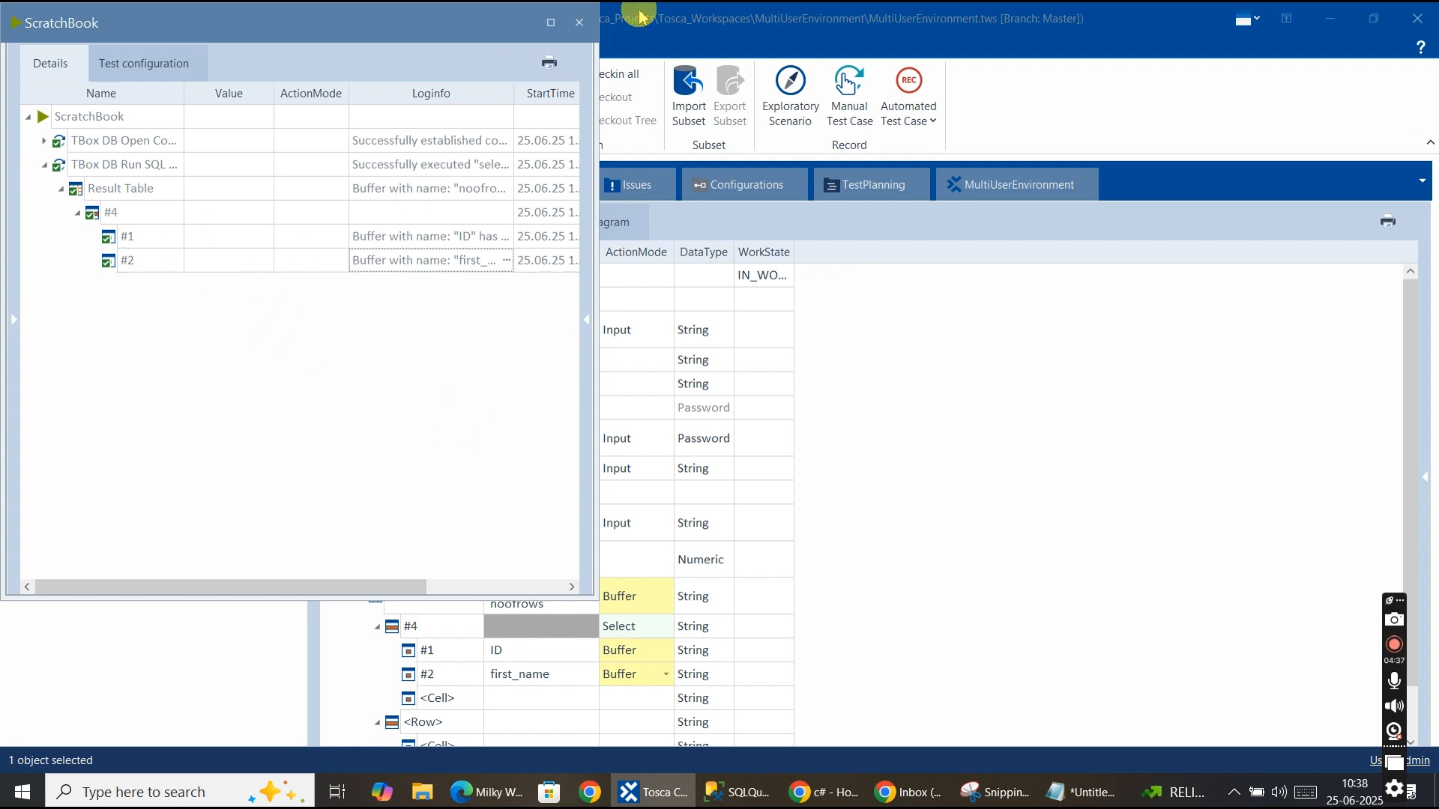
Close ScratchBook and open the Result Table step in the test case tree to view its table layout.
{"action": "left_click", "coordinate": [579, 23]}
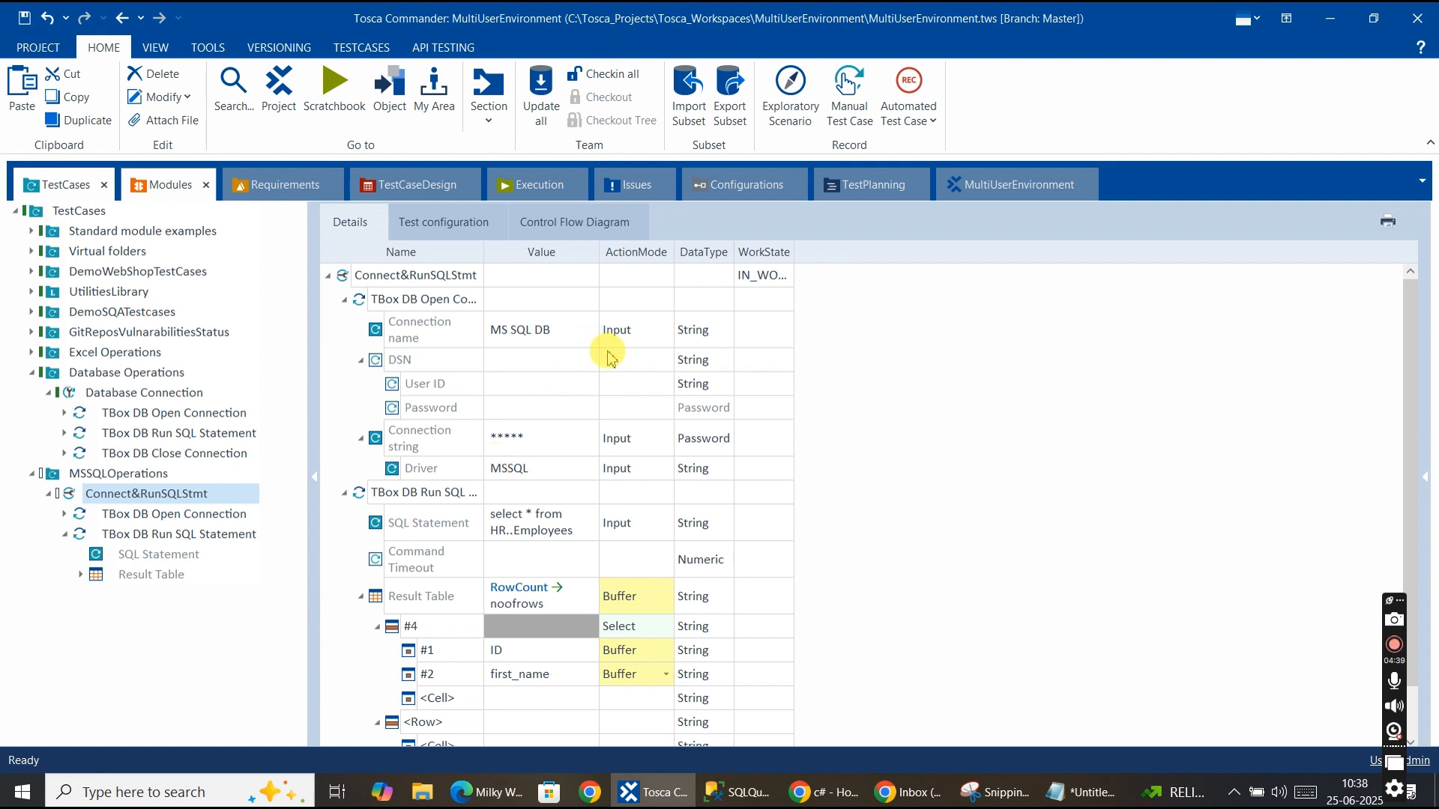
{"action": "scroll", "coordinate": [419, 533], "scroll_direction": "down", "scroll_amount": 1}
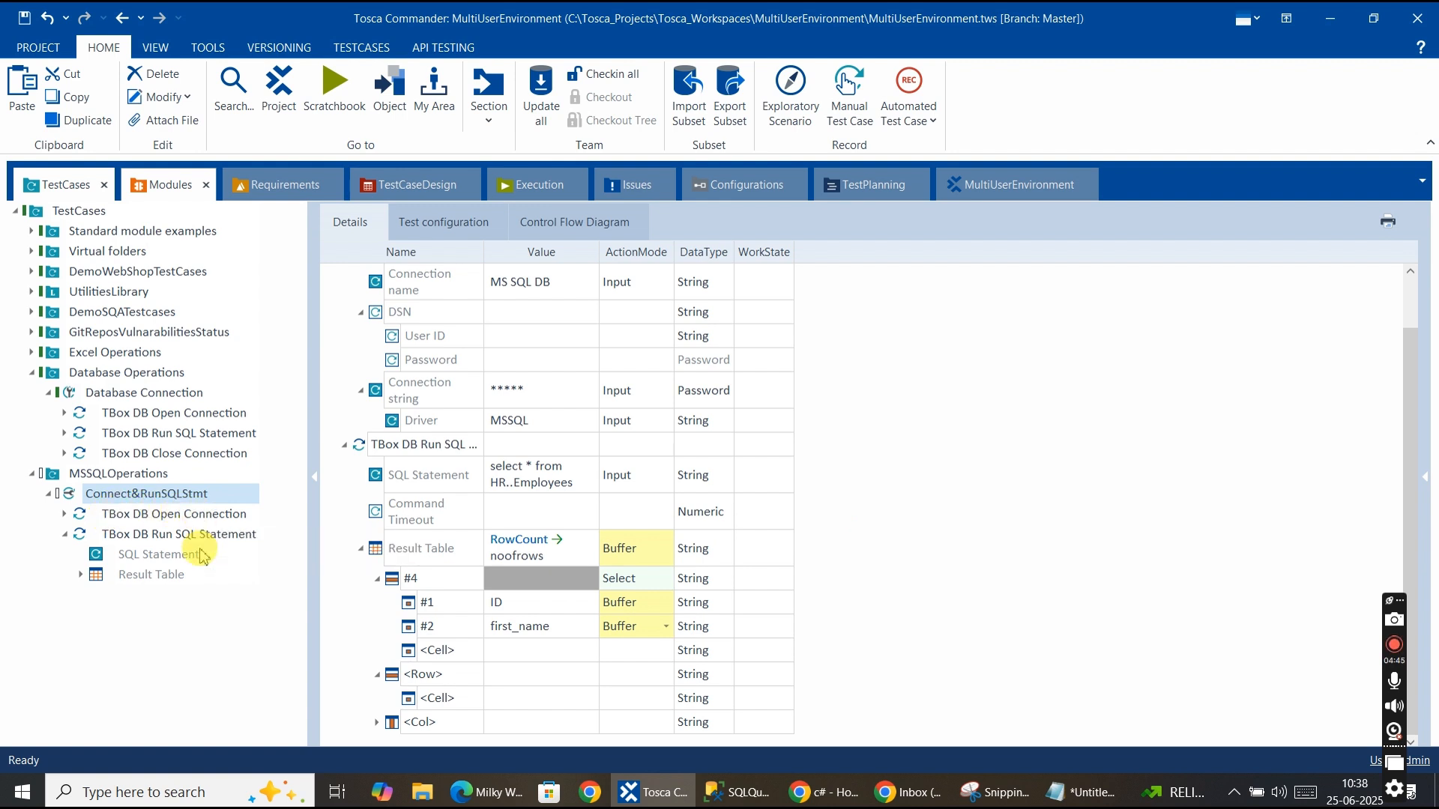
{"action": "left_click", "coordinate": [161, 574]}
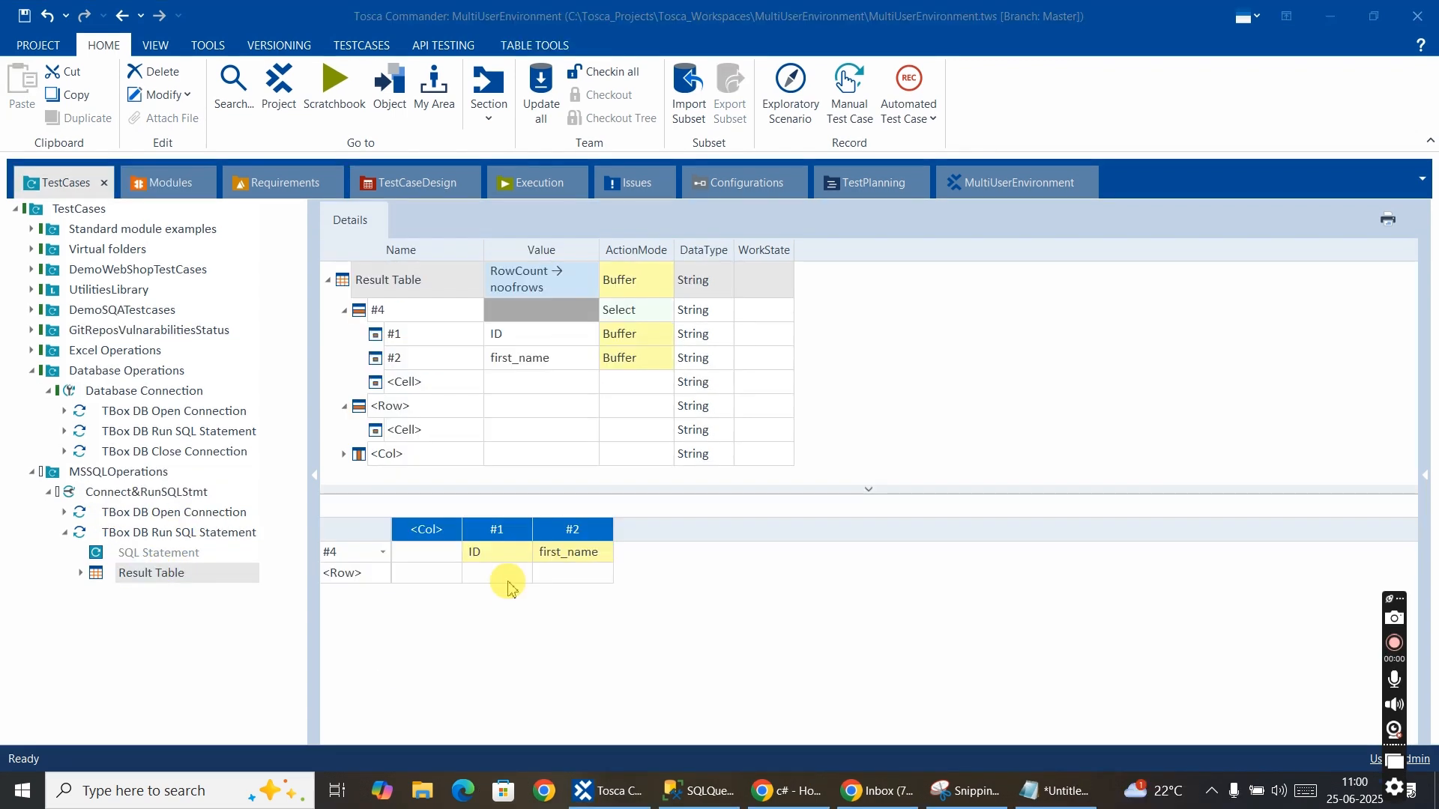